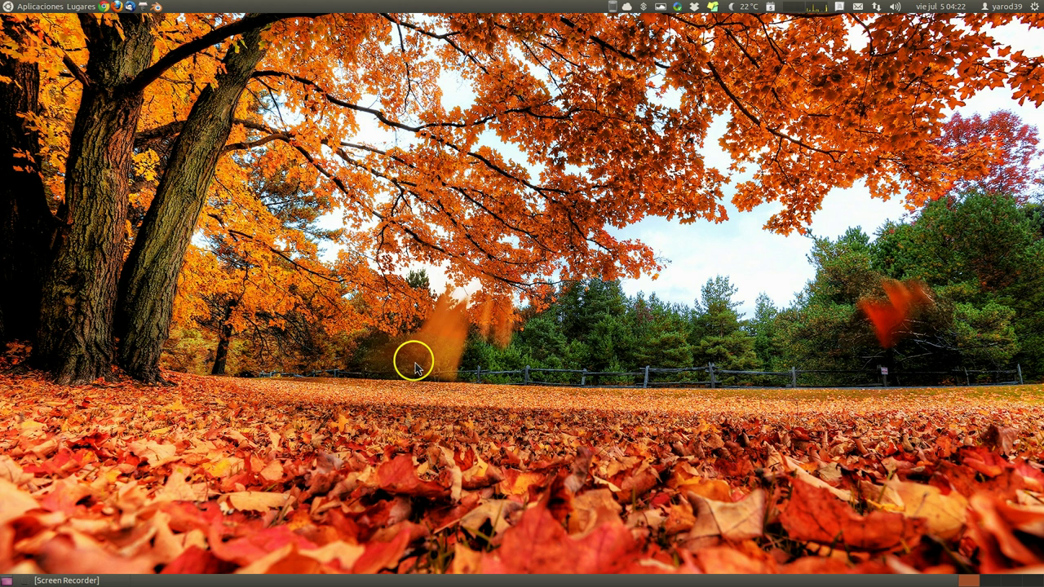
Launch Blender 2.67b and maximize its window to fill the screen
left_click(157, 8)
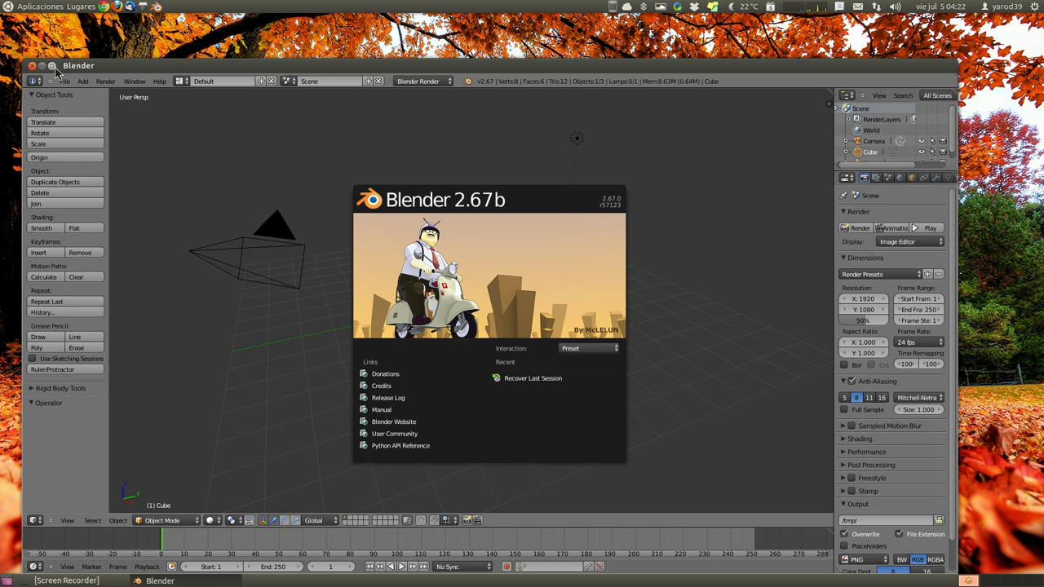
left_click(52, 66)
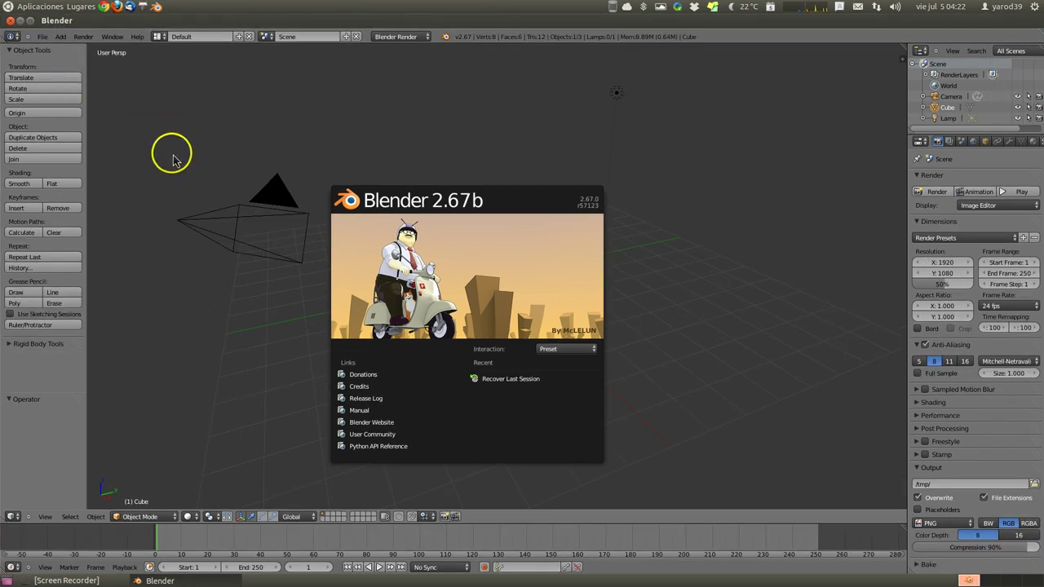
Close the splash screen to reveal the default cube, camera and lamp
left_click(292, 371)
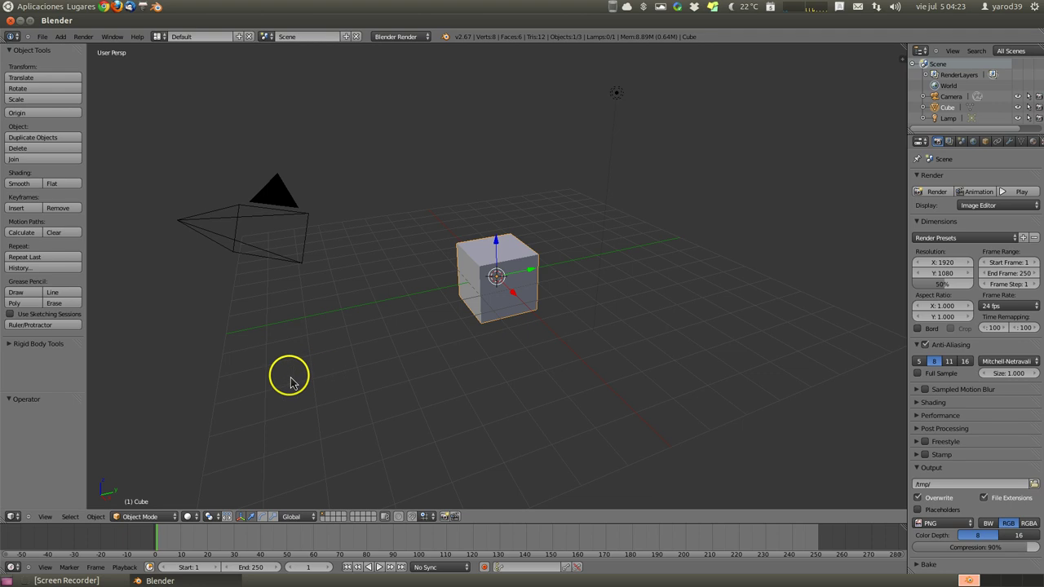
left_click(77, 580)
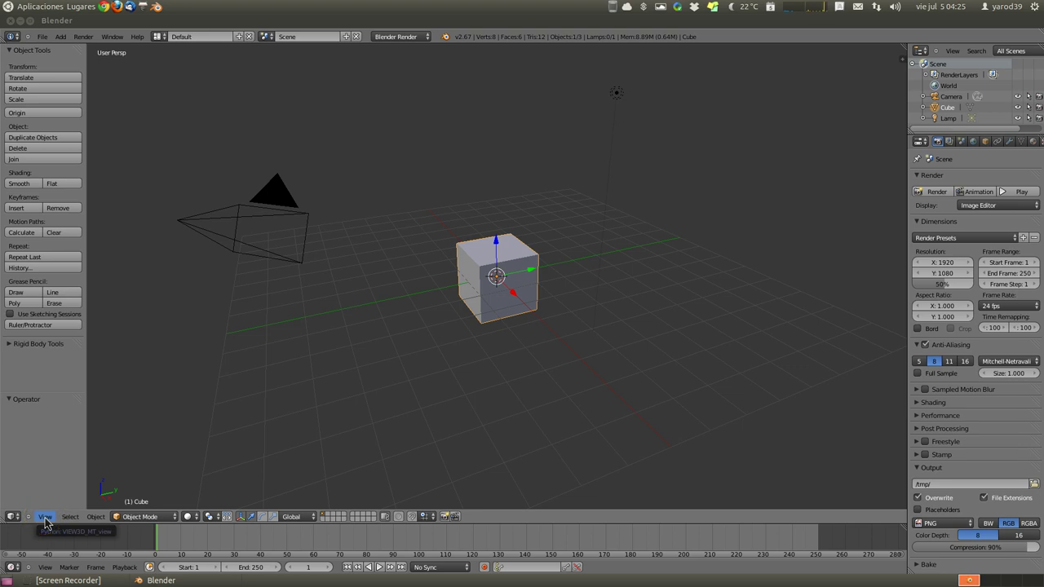
Use View > Toggle Full Screen so the 3D viewport alone fills the window
left_click(46, 523)
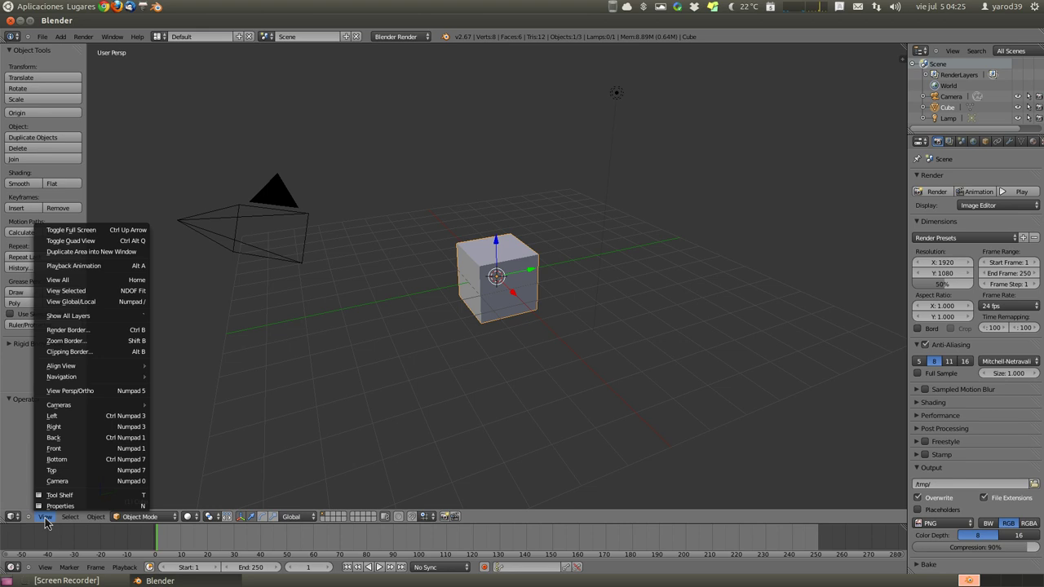
left_click_drag(46, 522, 72, 239)
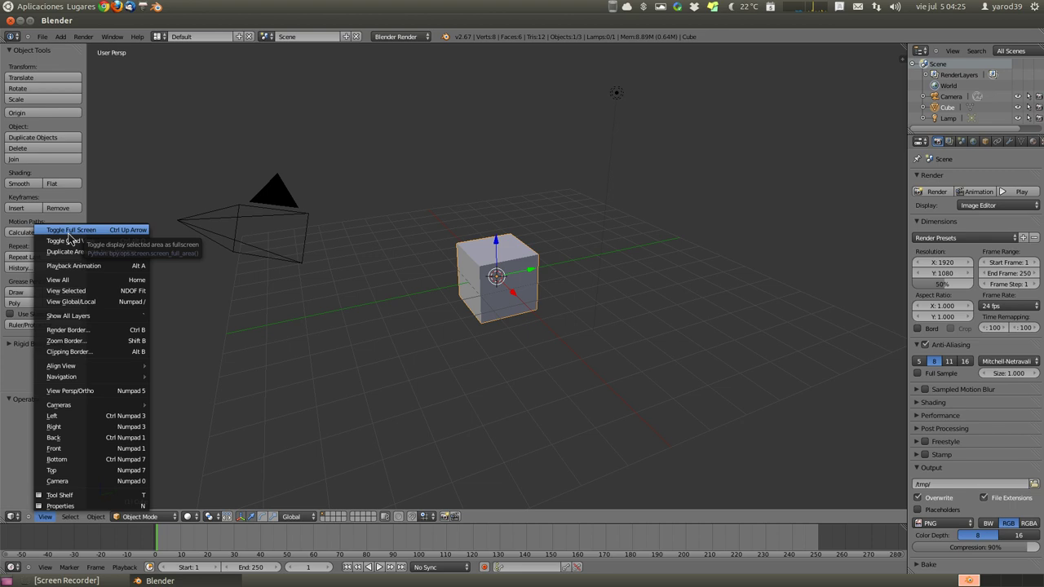
left_click(72, 239)
left_click(71, 234)
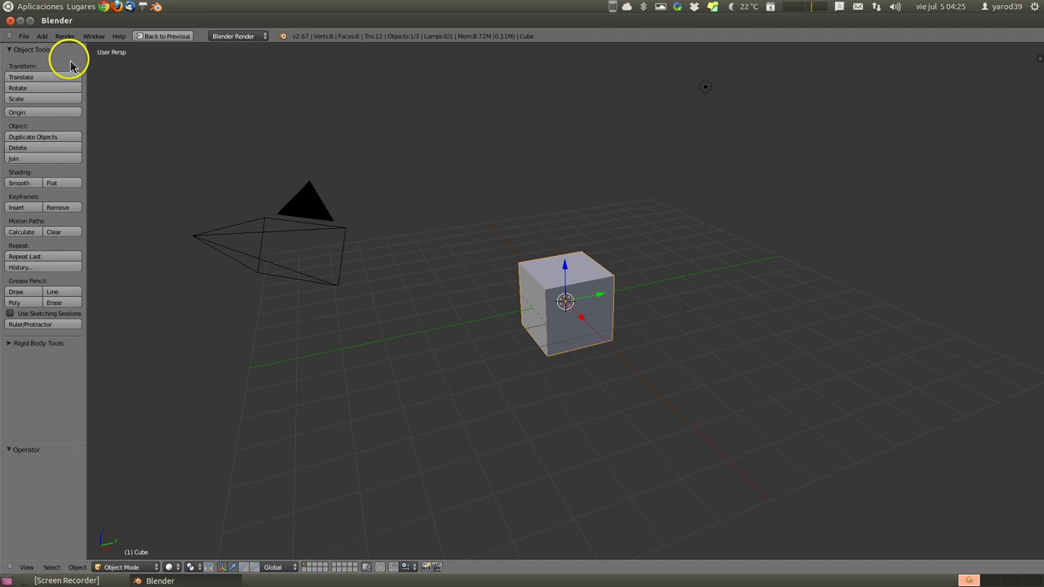
Load Factory Settings to restore the default layout with properties panel and timeline
left_click(23, 36)
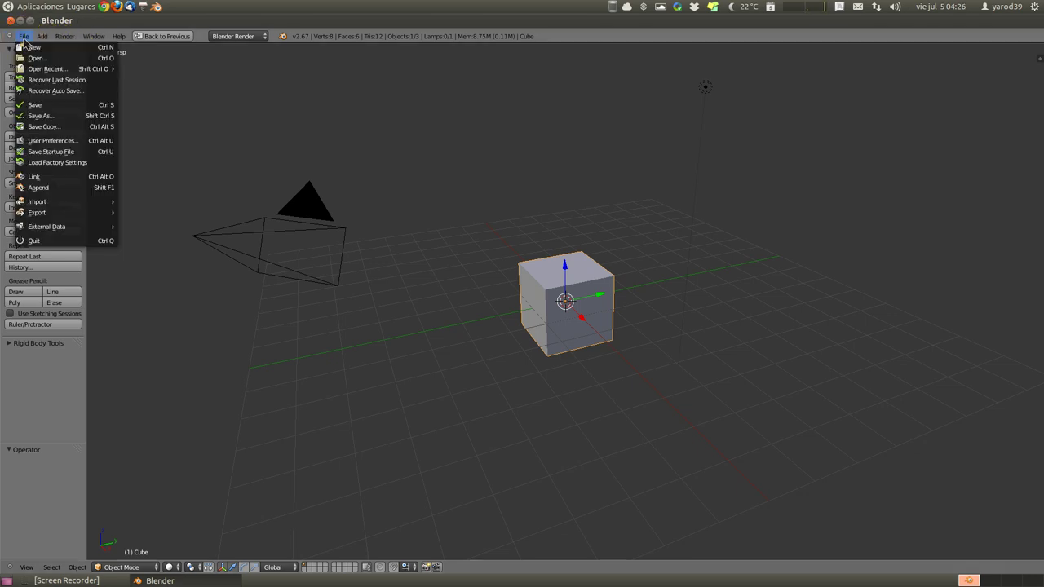
left_click(40, 165)
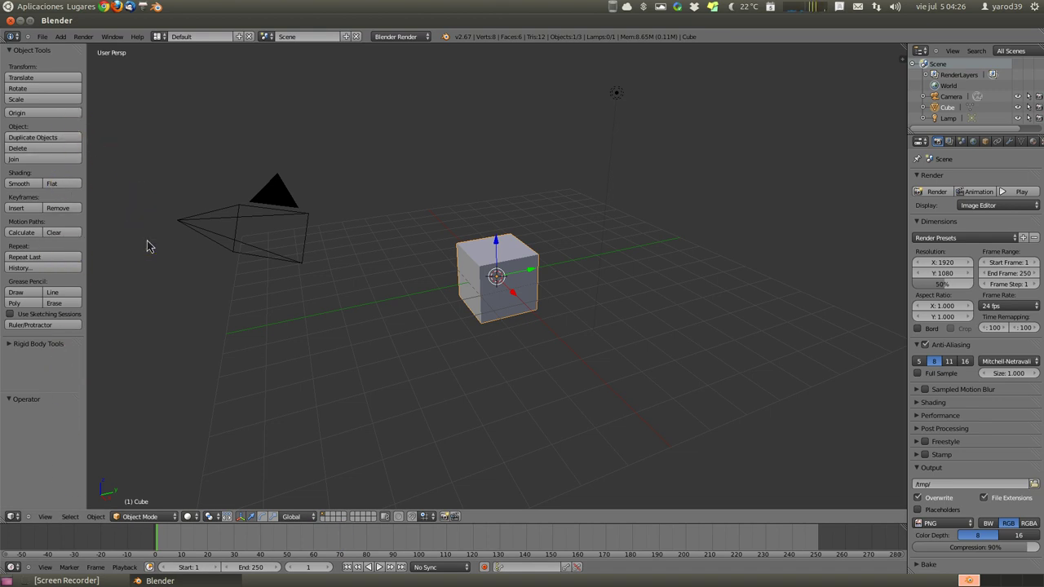
left_click_drag(145, 249, 156, 360)
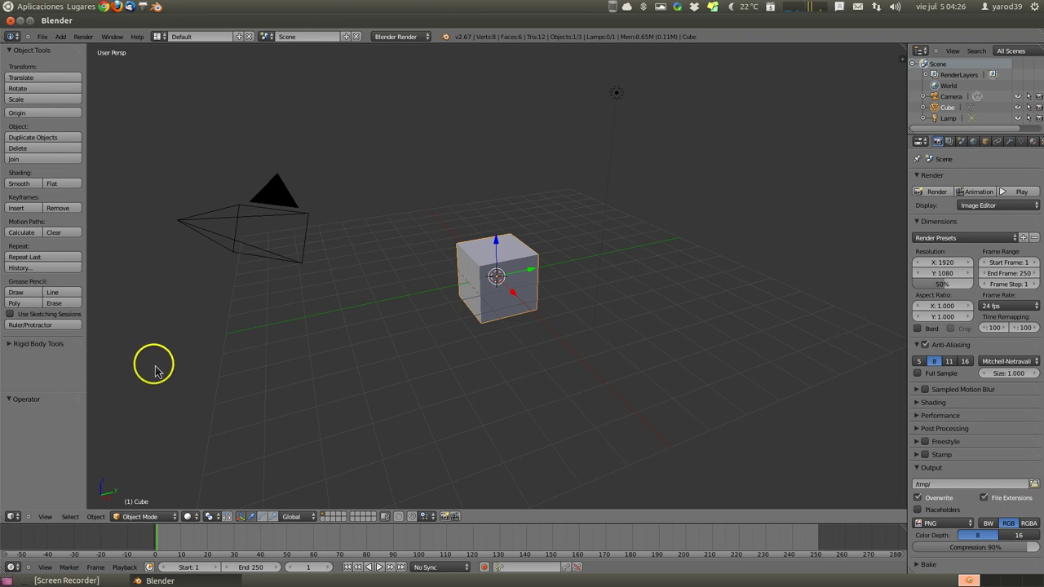
left_click_drag(156, 360, 152, 373)
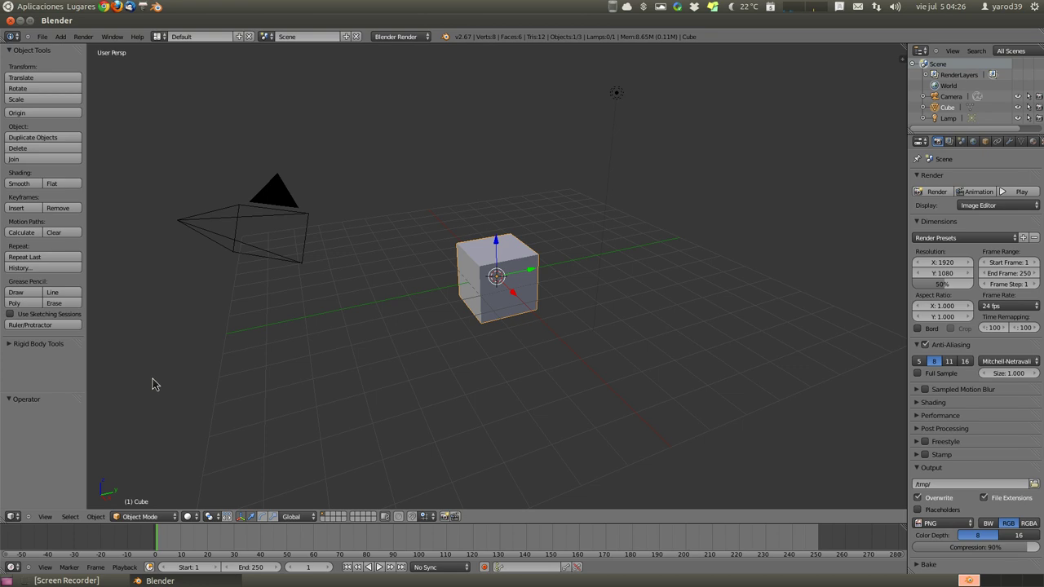
Use Toggle Quad View to show Top, Front, Right and Camera panes
left_click(50, 521)
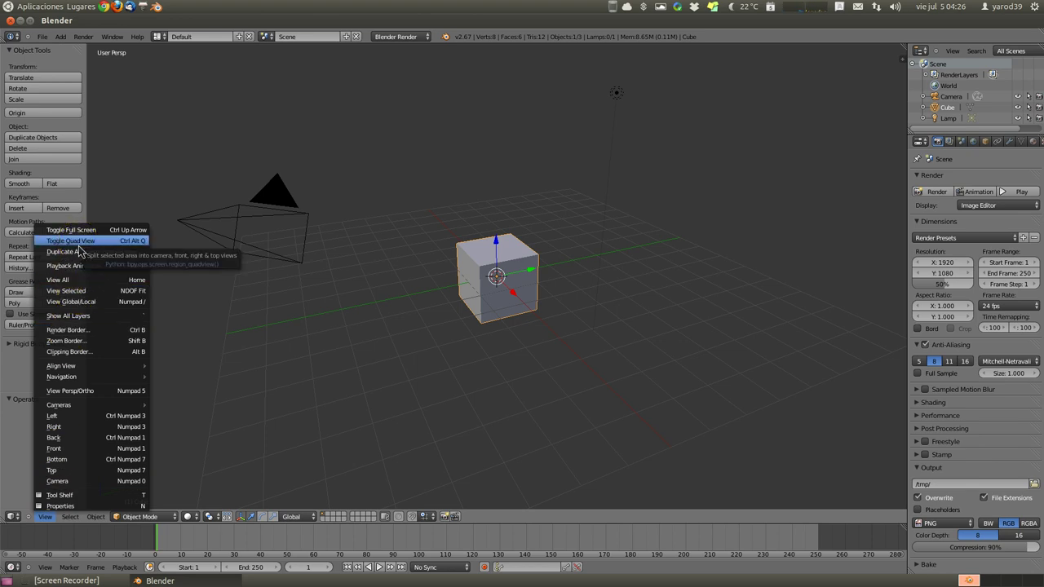
left_click(90, 244)
left_click(99, 247)
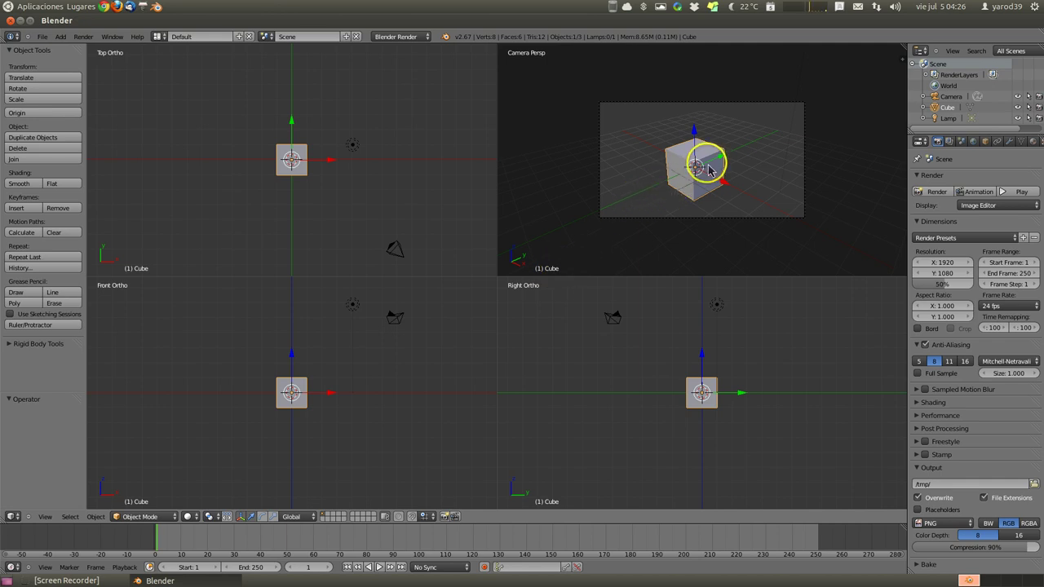
Move the cube along the Y axis by 0.182 units in the Right Ortho view
mouse_move(708, 167)
left_mouse_down()
mouse_move(683, 186)
mouse_move(706, 168)
left_mouse_up()
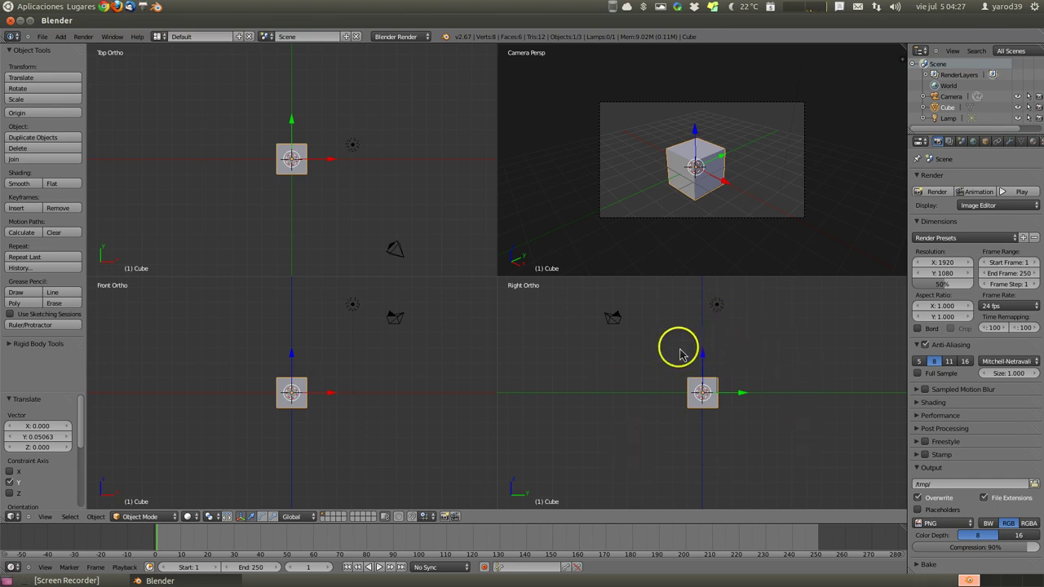
right_click(765, 440)
right_click_drag(754, 435, 726, 397)
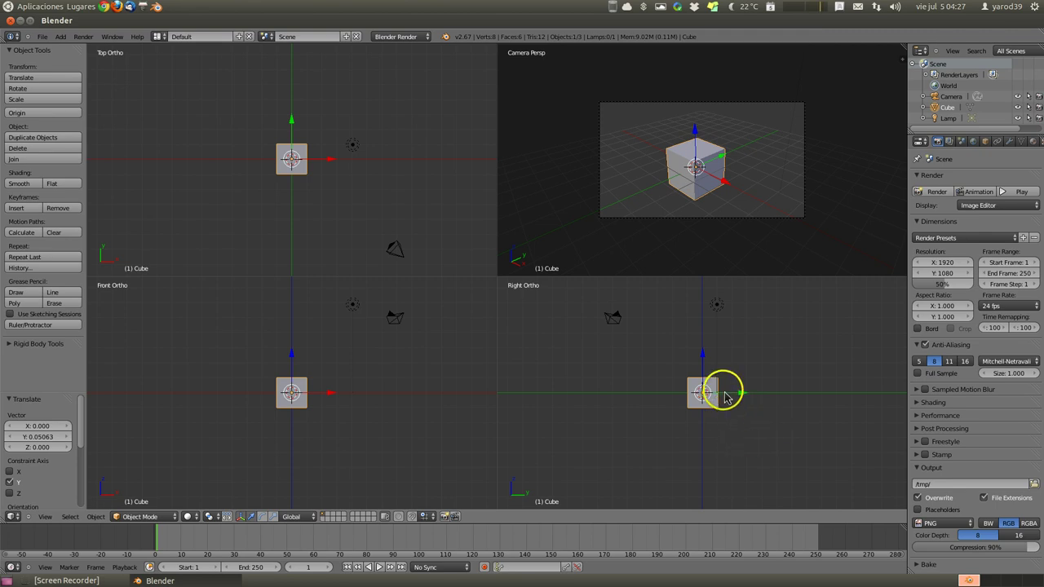
mouse_move(726, 397)
left_mouse_down()
mouse_move(772, 397)
mouse_move(769, 388)
mouse_move(636, 407)
mouse_move(726, 412)
mouse_move(731, 401)
left_mouse_up()
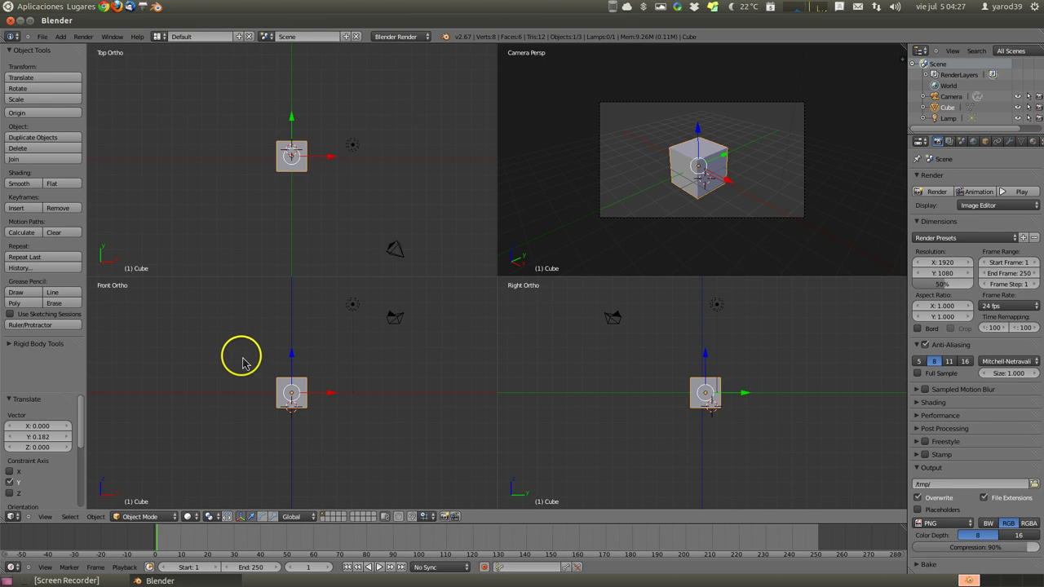
Reload factory settings to return to a single perspective view of the default scene
left_click(61, 36)
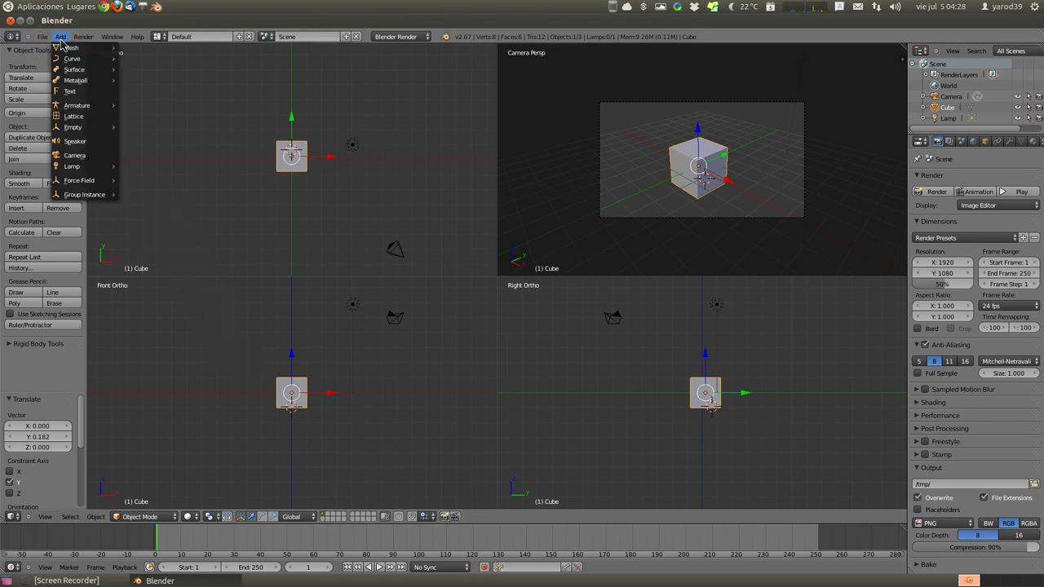
left_click(42, 37)
left_click(43, 37)
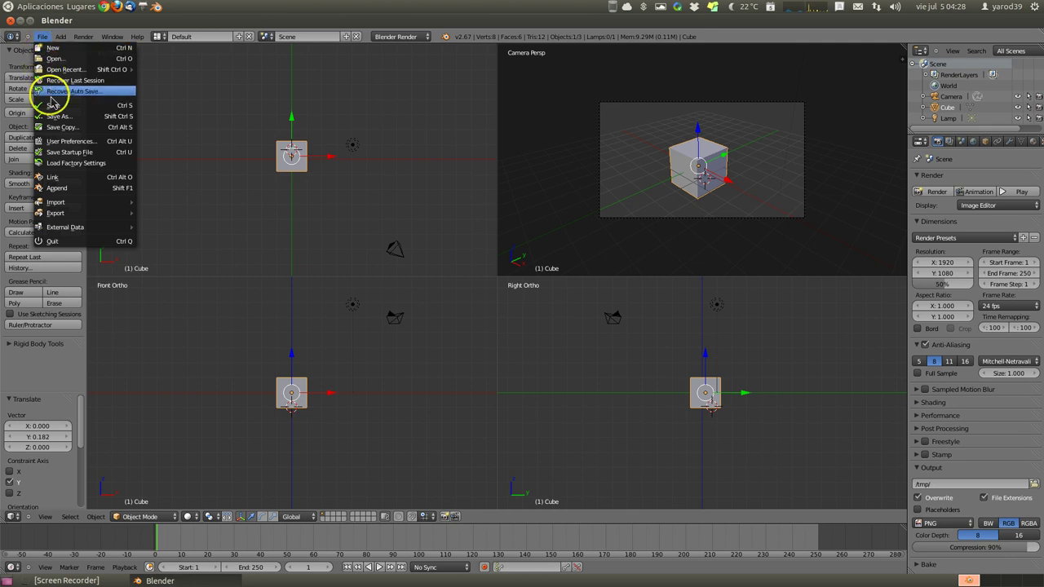
left_click(57, 164)
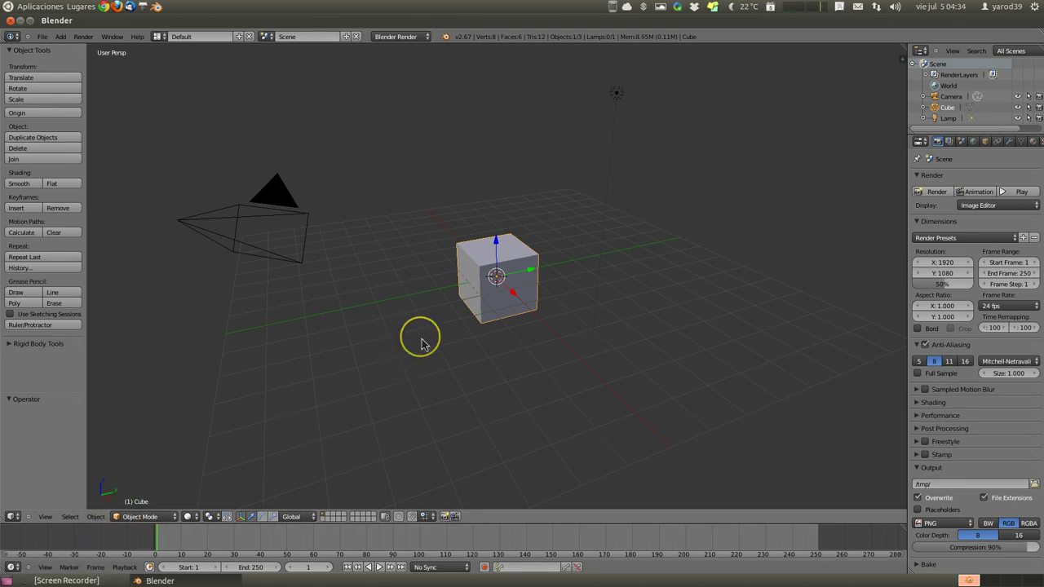
left_click(45, 519)
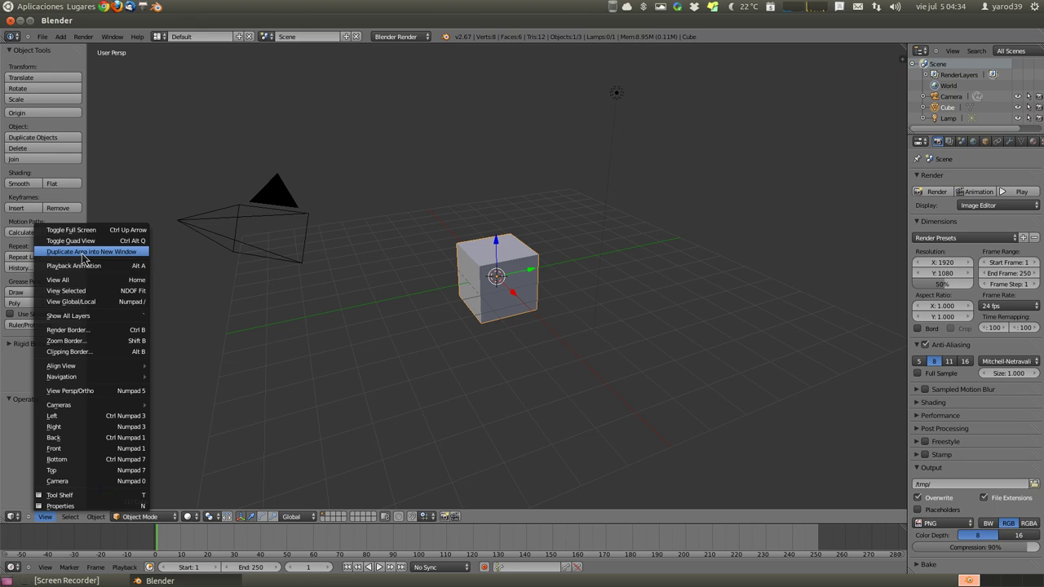
left_click(82, 259)
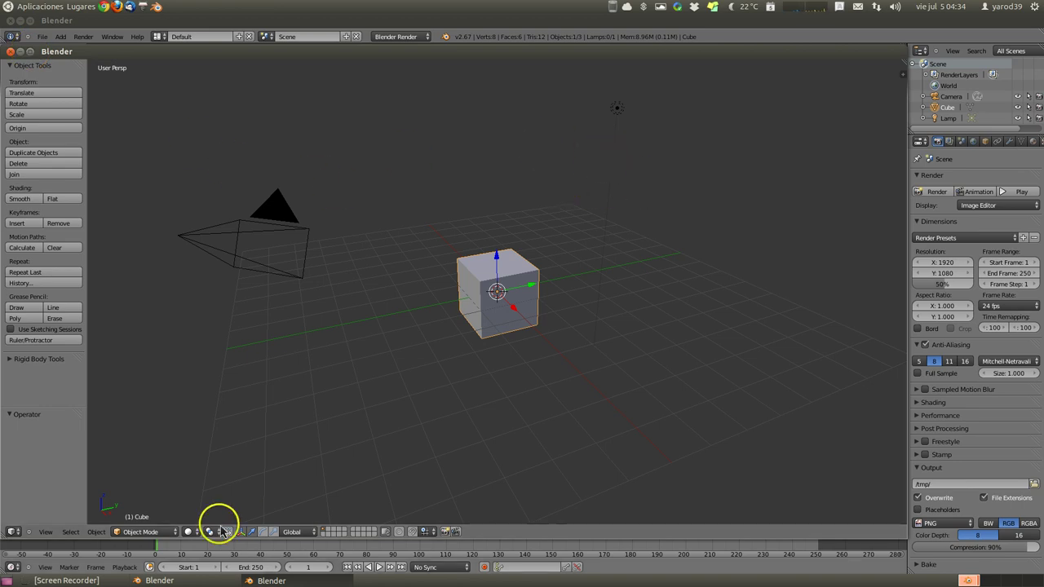
left_click(188, 579)
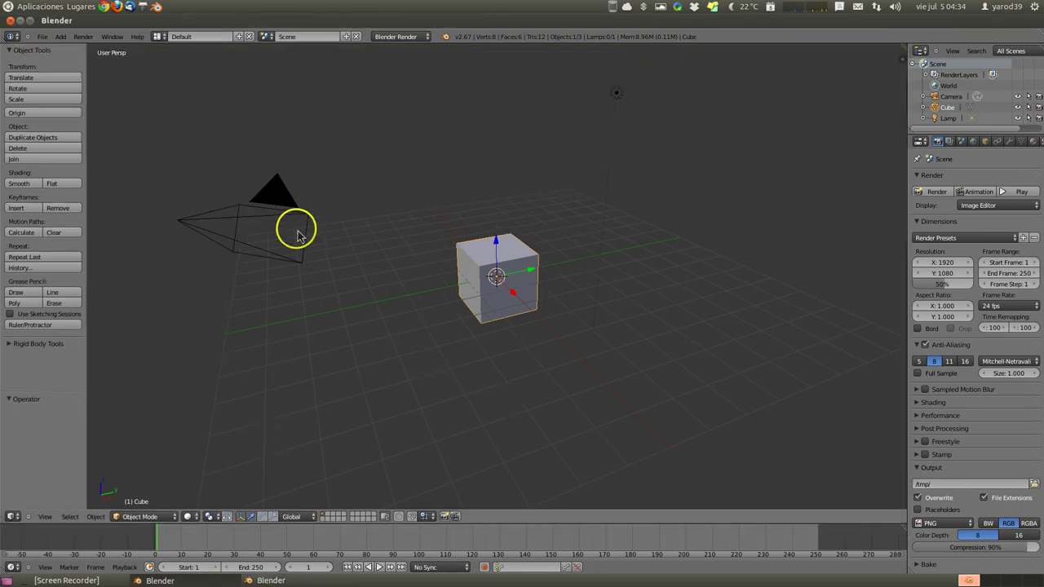
left_click(285, 581)
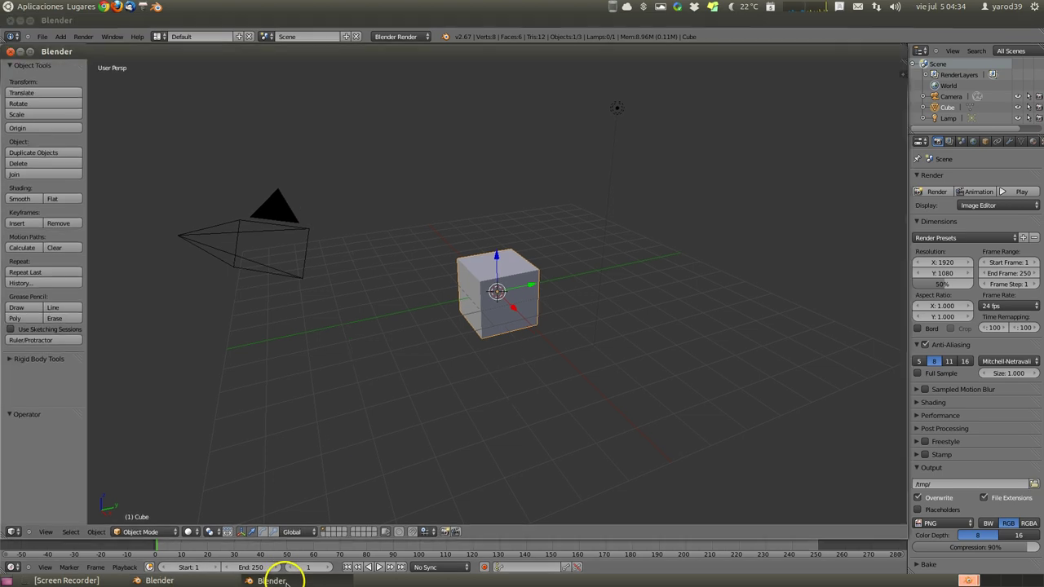
left_click(30, 51)
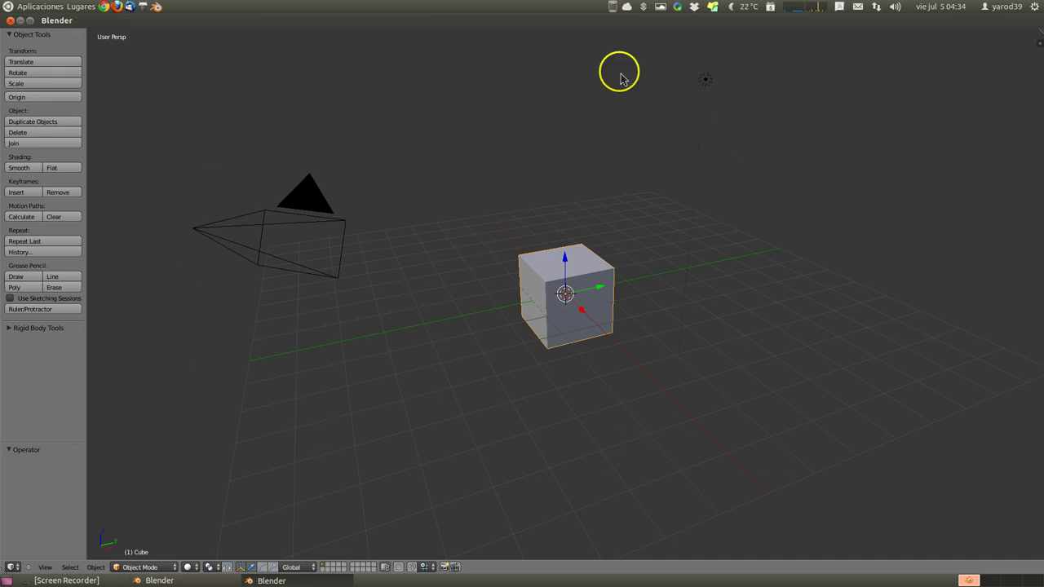
right_click(287, 582)
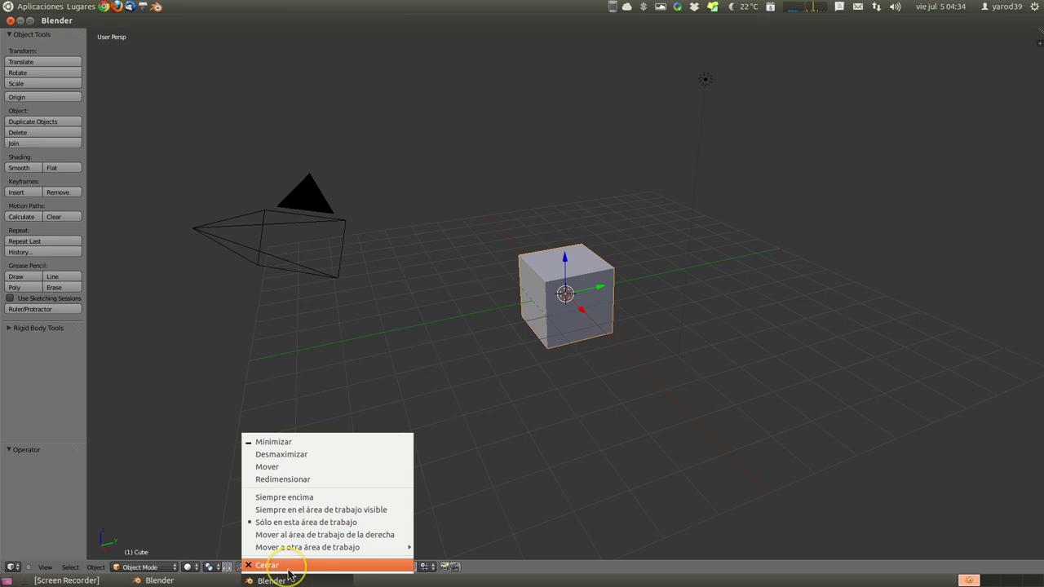
left_click(288, 565)
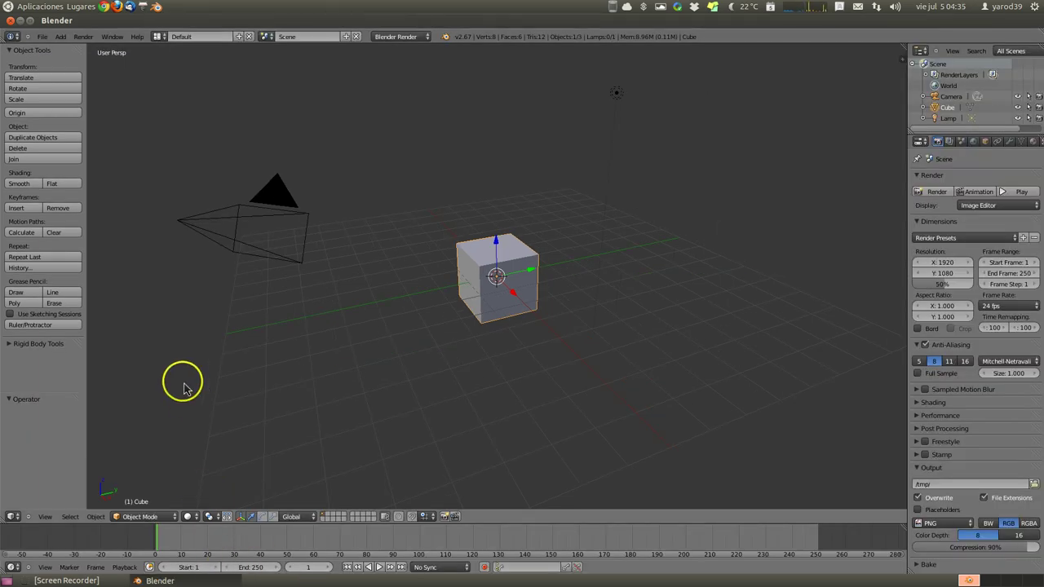
Start animation playback, looping through timeline frames 1 to 250
left_click(46, 517)
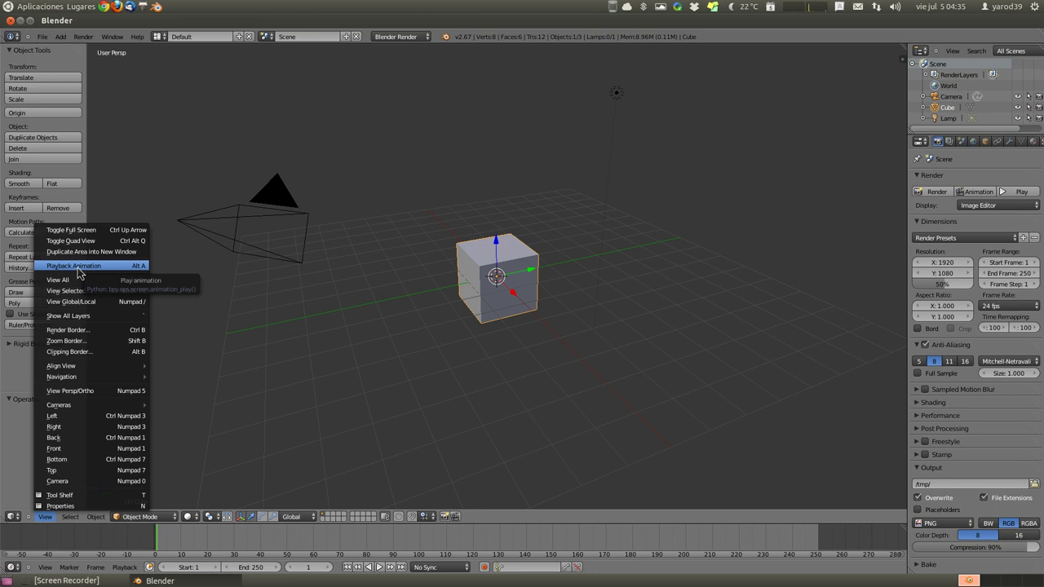
left_click(78, 272)
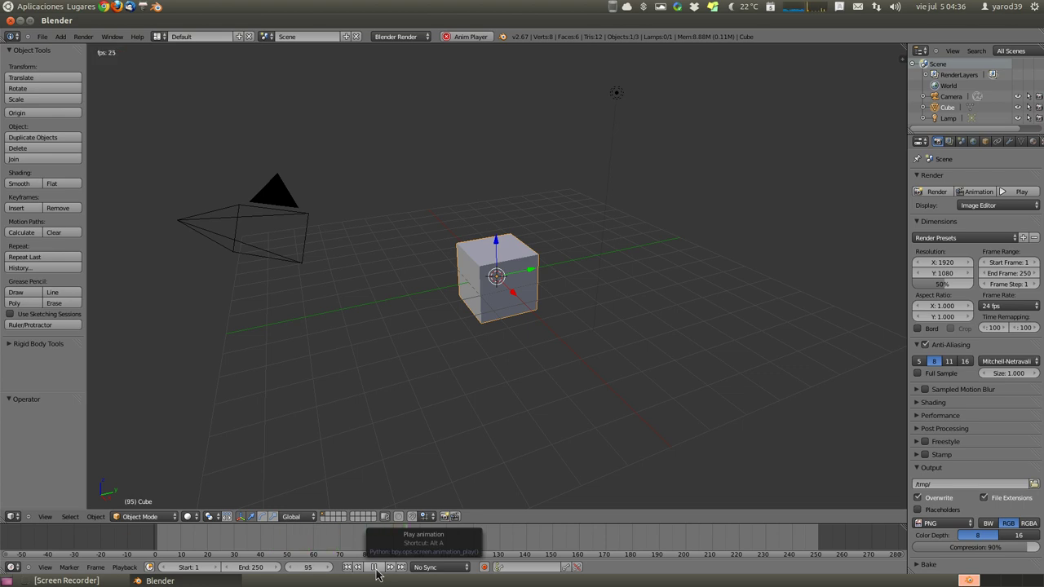
Stop the animation playback and rewind the timeline playhead to frame 1
left_click(376, 568)
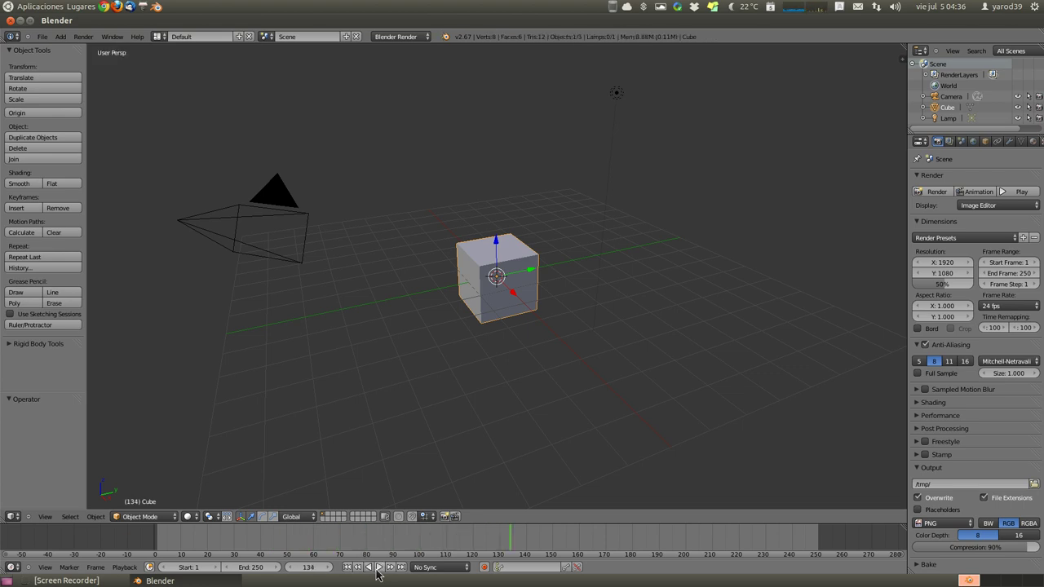
left_click(510, 545)
left_click_drag(511, 545, 157, 545)
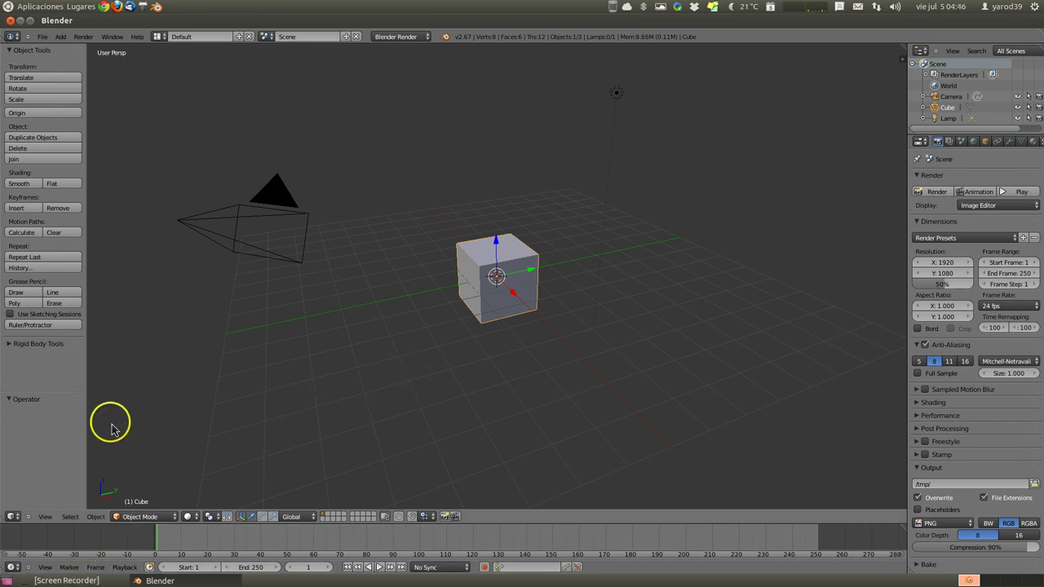
left_click(45, 518)
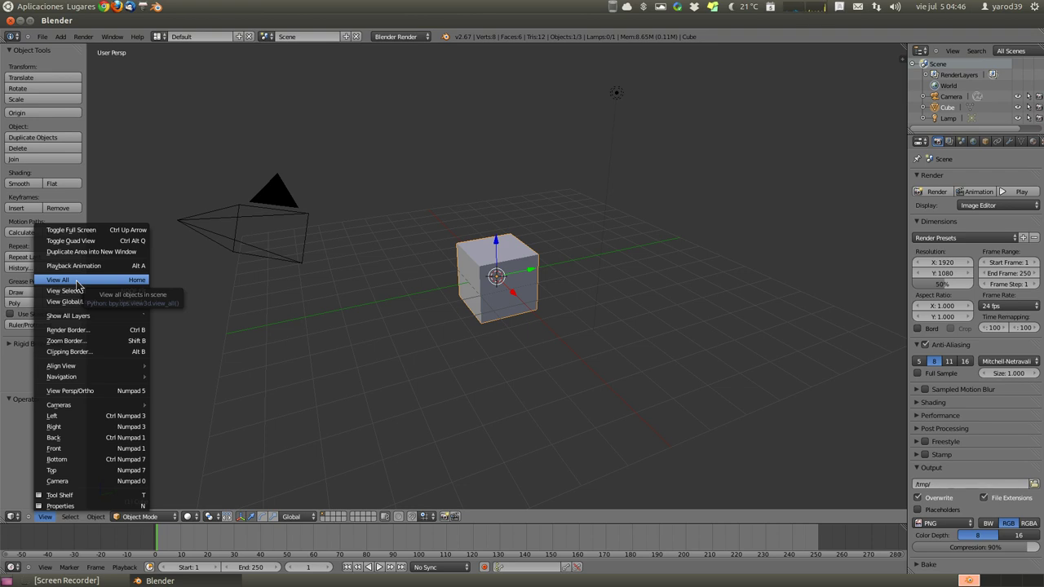
Frame the cube, camera and lamp with View All, zoom in and out, then reframe all
left_click(78, 282)
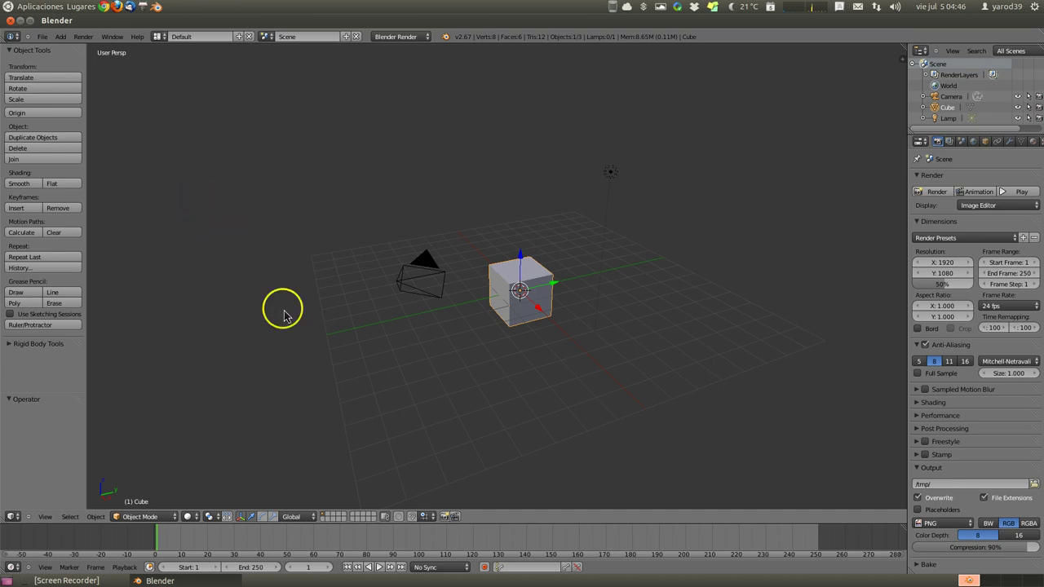
scroll(481, 367, "up", 3)
scroll(481, 367, "down", 4)
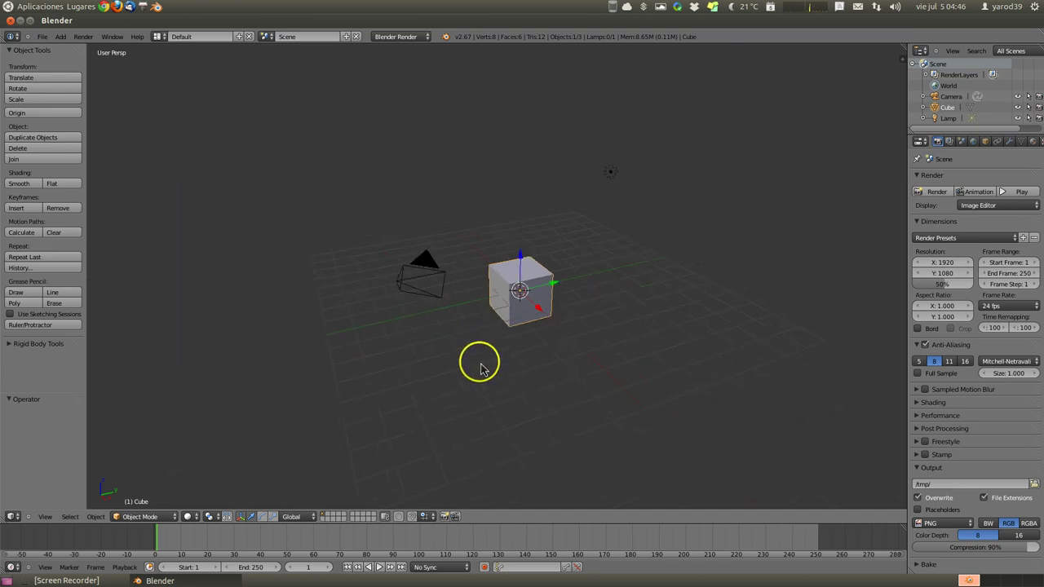
scroll(479, 368, "down", 1)
scroll(479, 368, "up", 2)
scroll(480, 368, "up", 2)
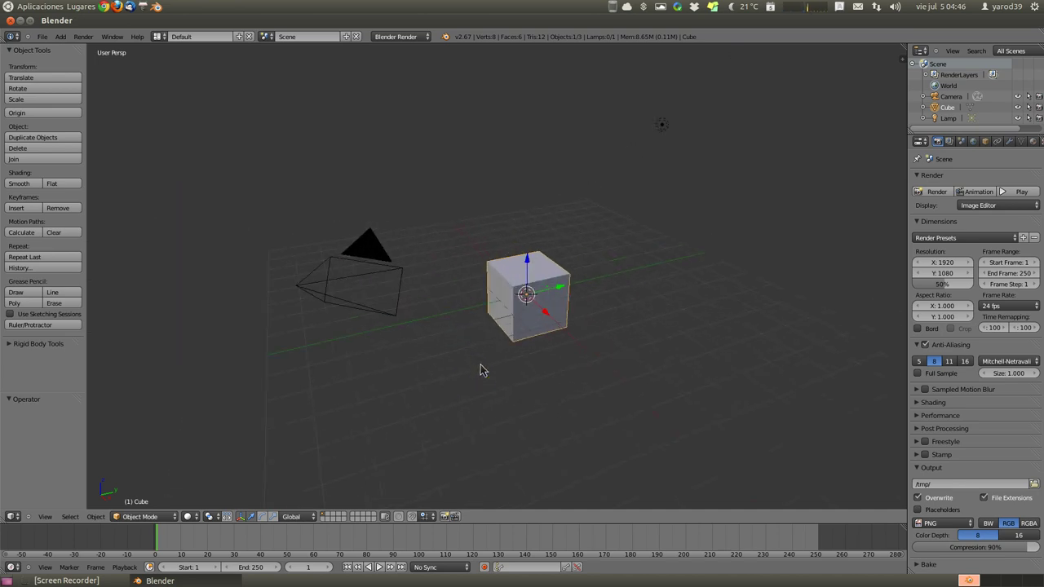
scroll(479, 369, "down", 2)
scroll(479, 368, "up", 4)
scroll(480, 367, "up", 3)
scroll(479, 364, "up", 1)
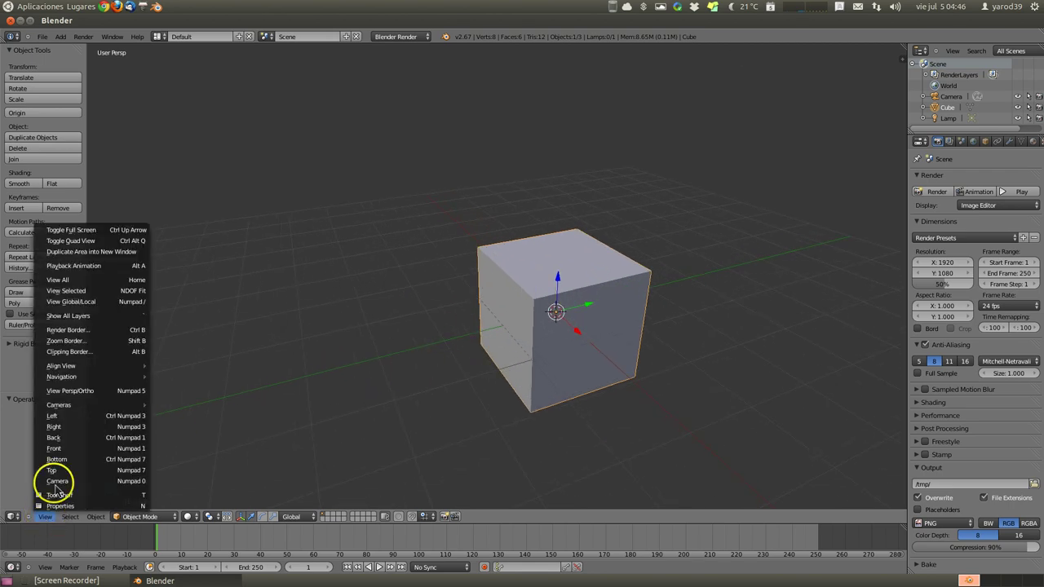
left_click(64, 285)
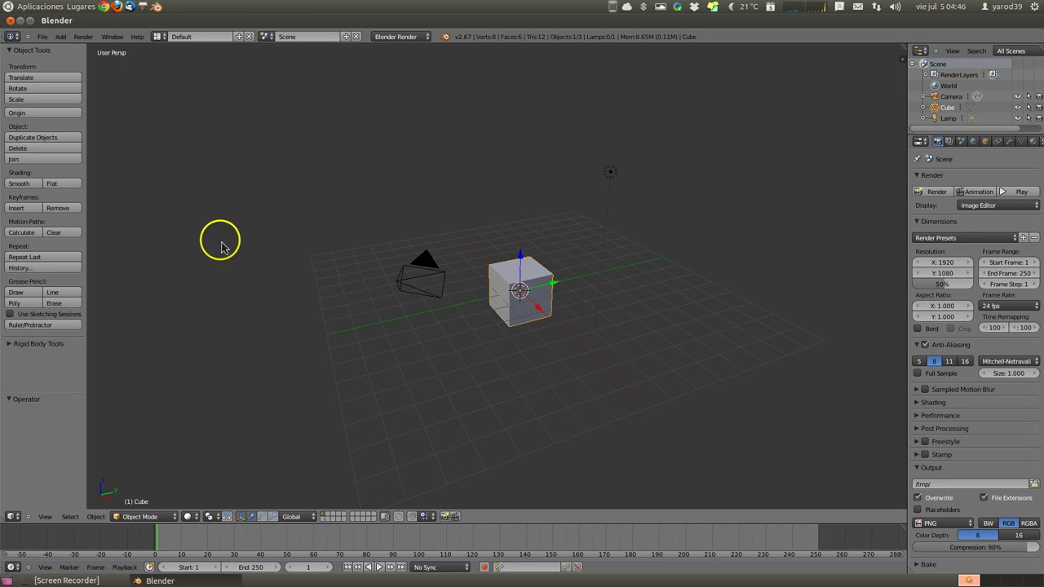
Reload factory settings to bring back the default cube, camera and lamp scene
left_click(42, 37)
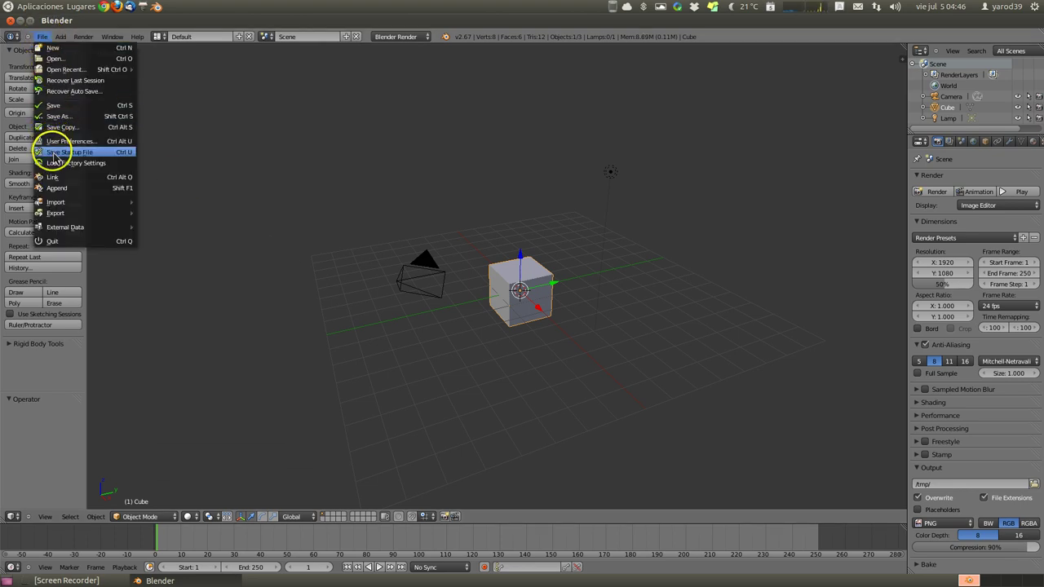
left_click(55, 164)
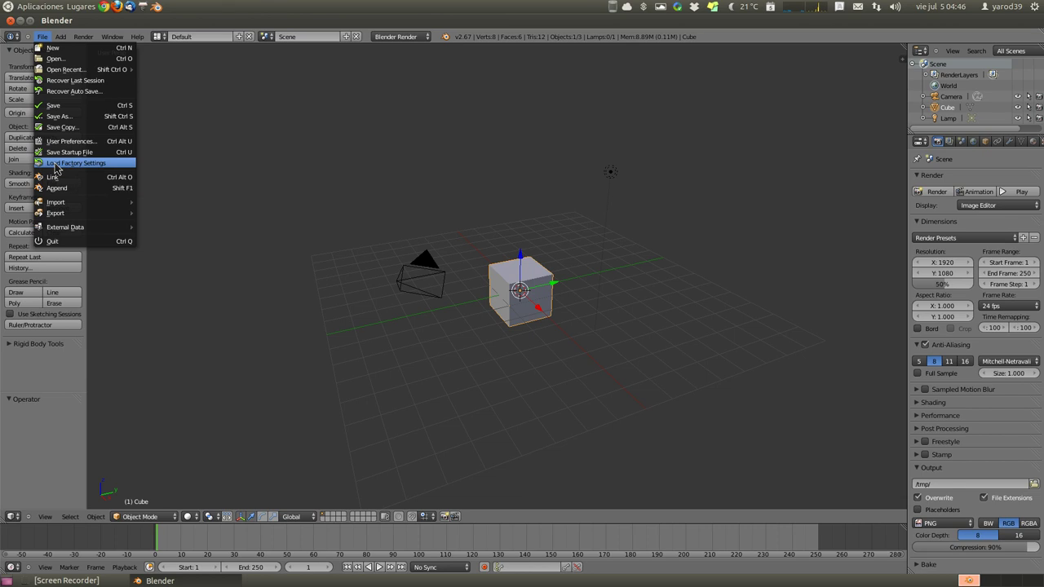
left_click(55, 168)
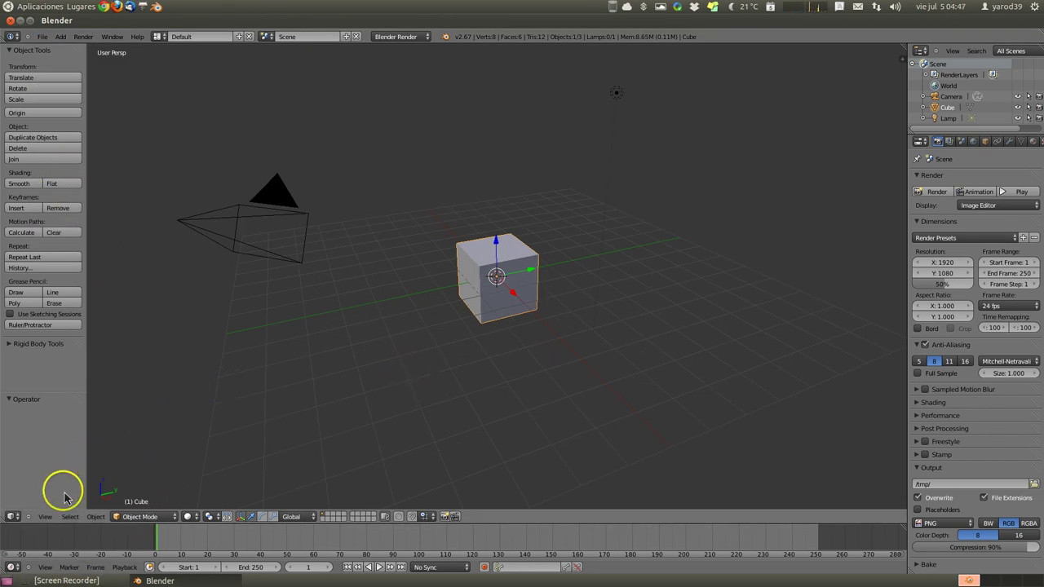
left_click(45, 517)
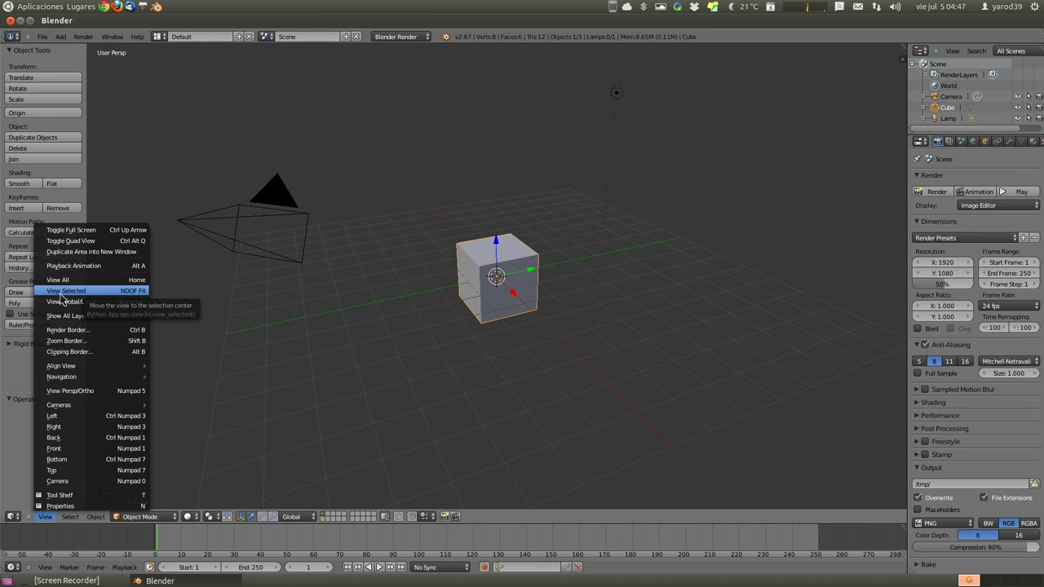
Frame the cube with View Selected, then zoom back out with the mouse wheel
left_click(61, 293)
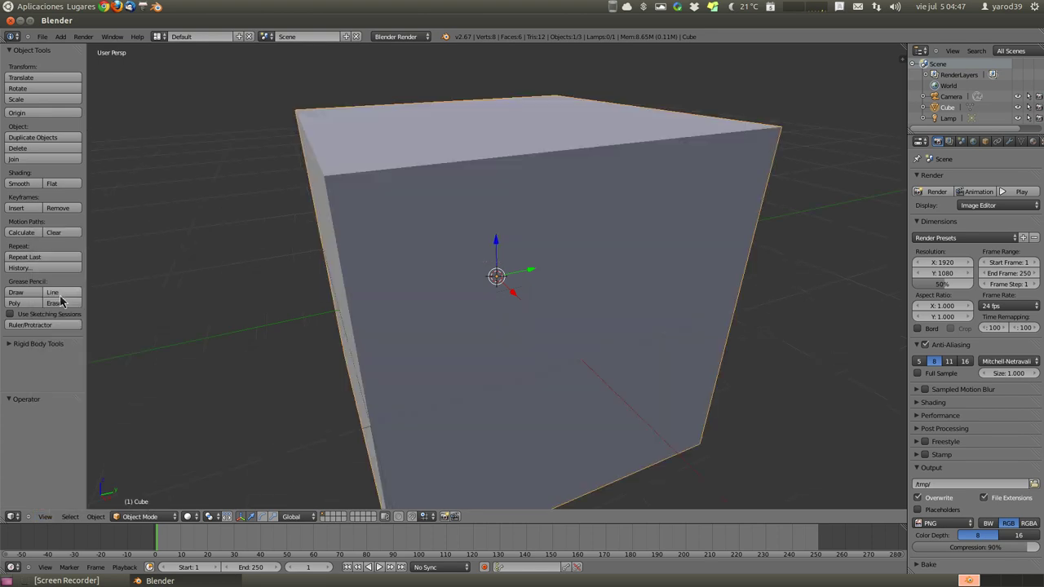
left_click(61, 302)
scroll(308, 389, "down", 5)
scroll(307, 389, "down", 3)
scroll(308, 389, "down", 1)
scroll(307, 389, "up", 3)
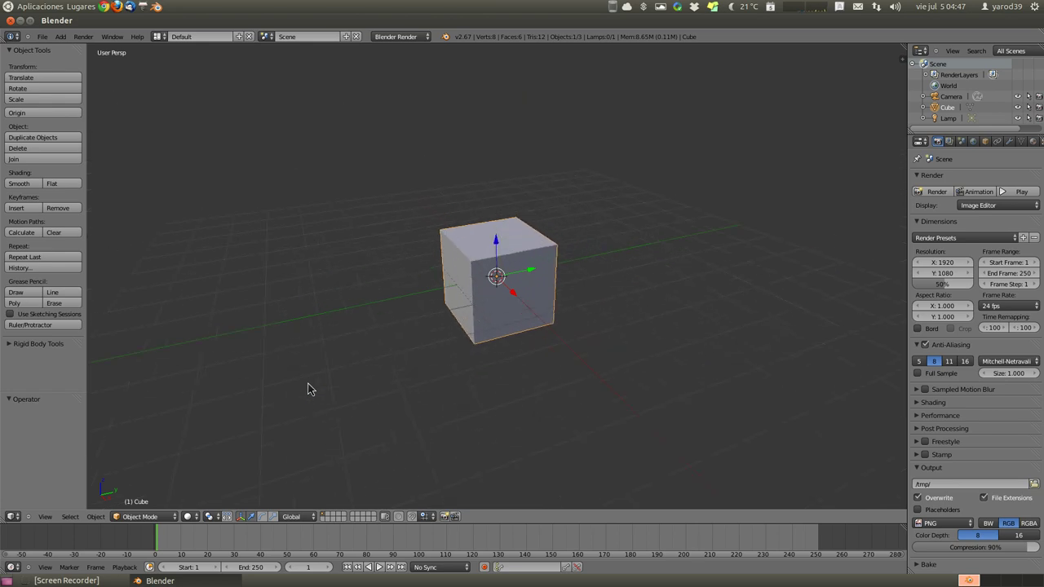
scroll(308, 389, "up", 2)
scroll(307, 389, "up", 2)
scroll(307, 382, "down", 5)
scroll(306, 381, "down", 4)
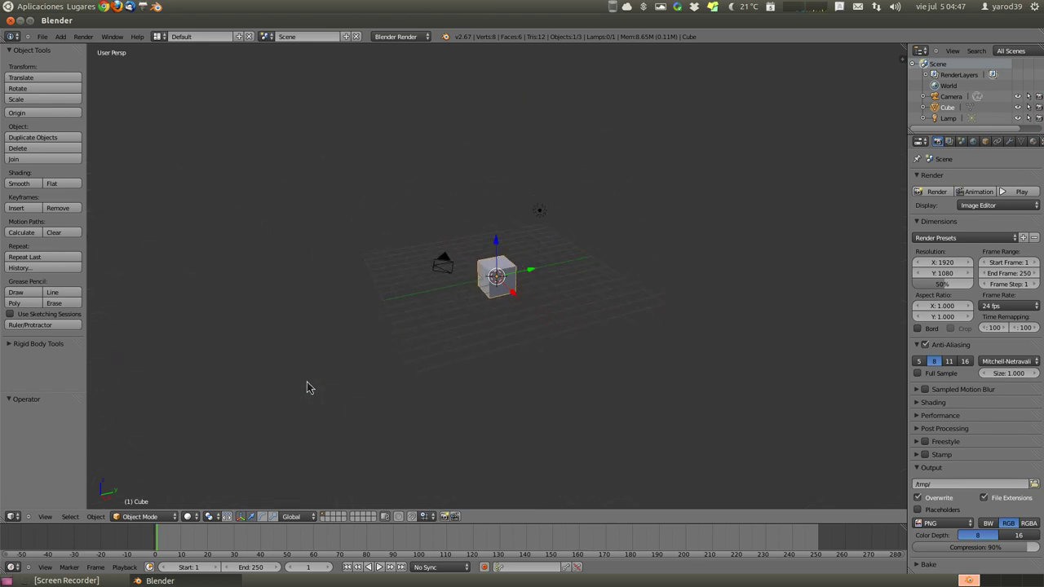
scroll(307, 381, "down", 2)
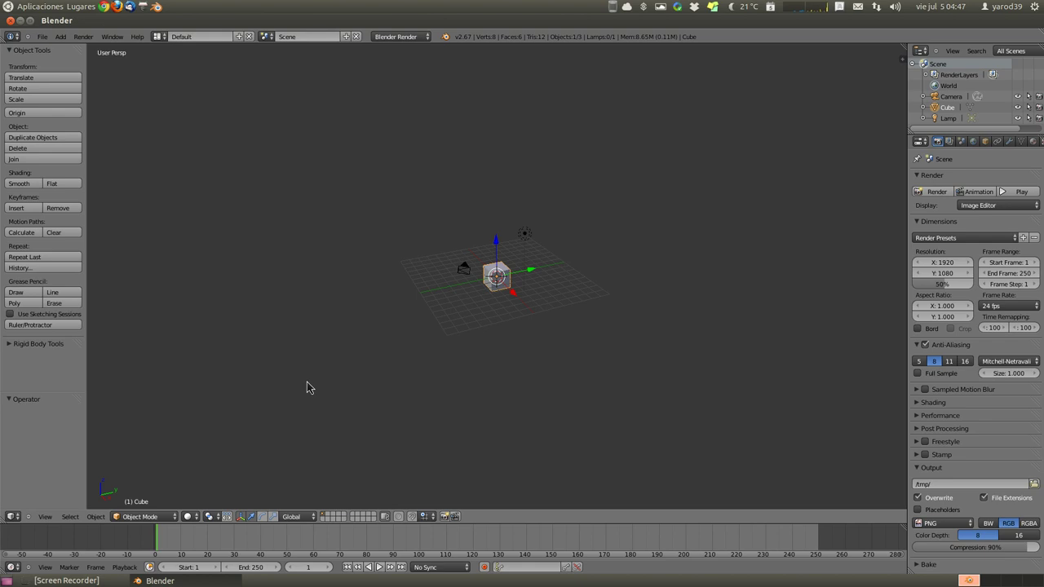
Frame the cube again using View Selected
left_click(45, 516)
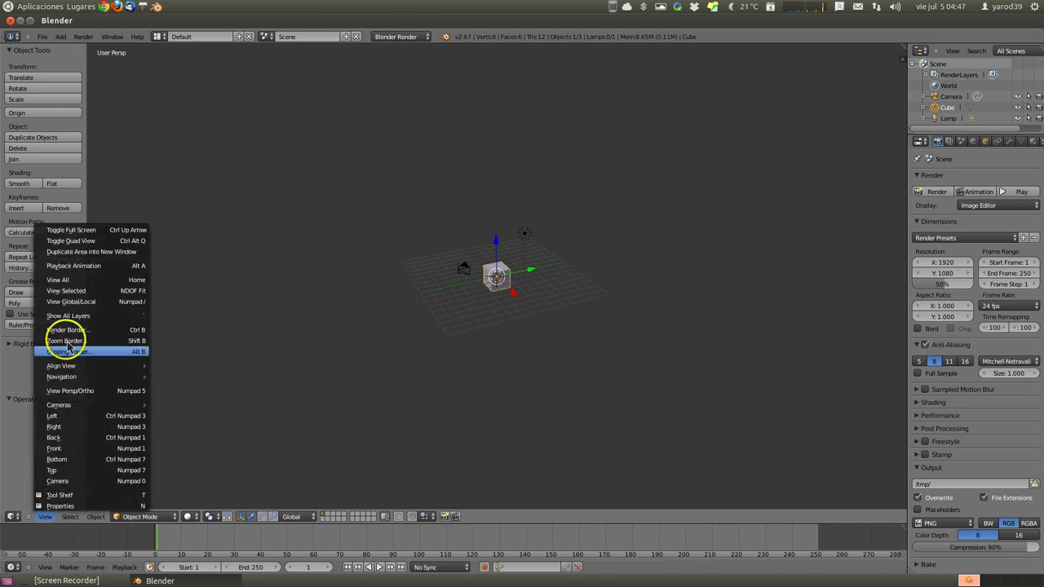
left_click(75, 291)
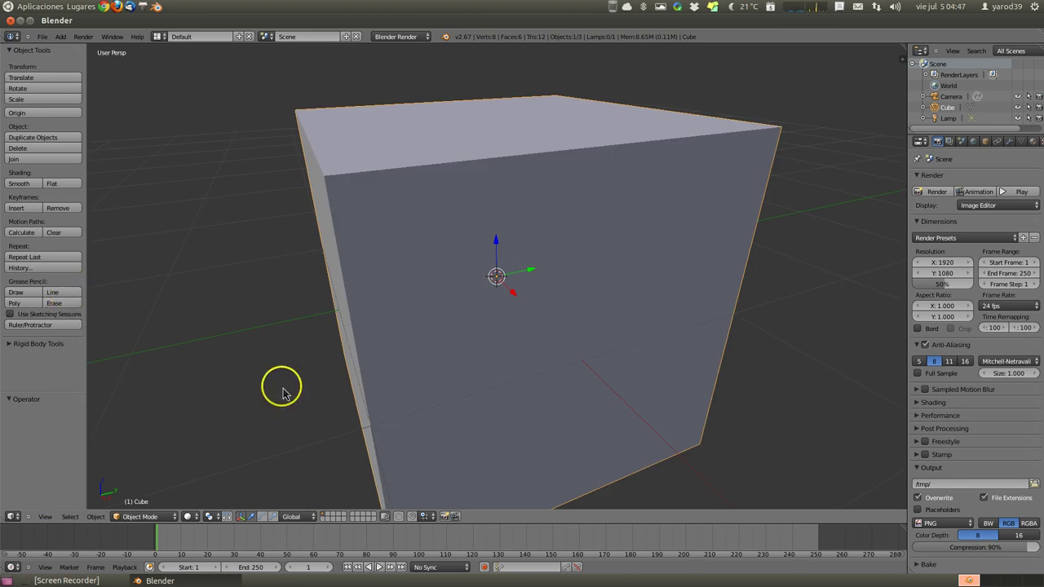
left_click(42, 38)
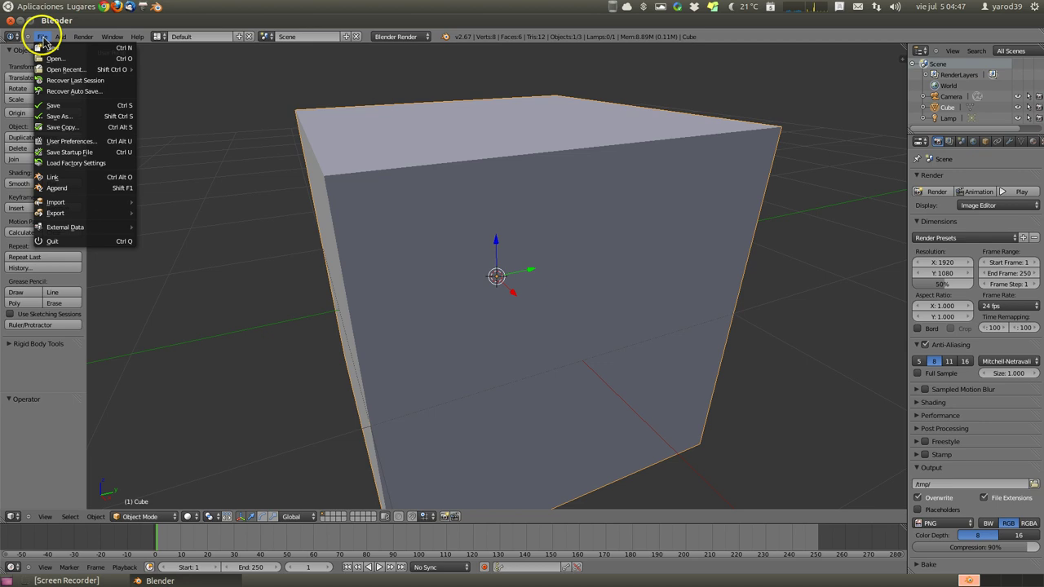
Reset to factory settings, isolate the cube in local view, and zoom out
left_click(56, 167)
left_click(57, 169)
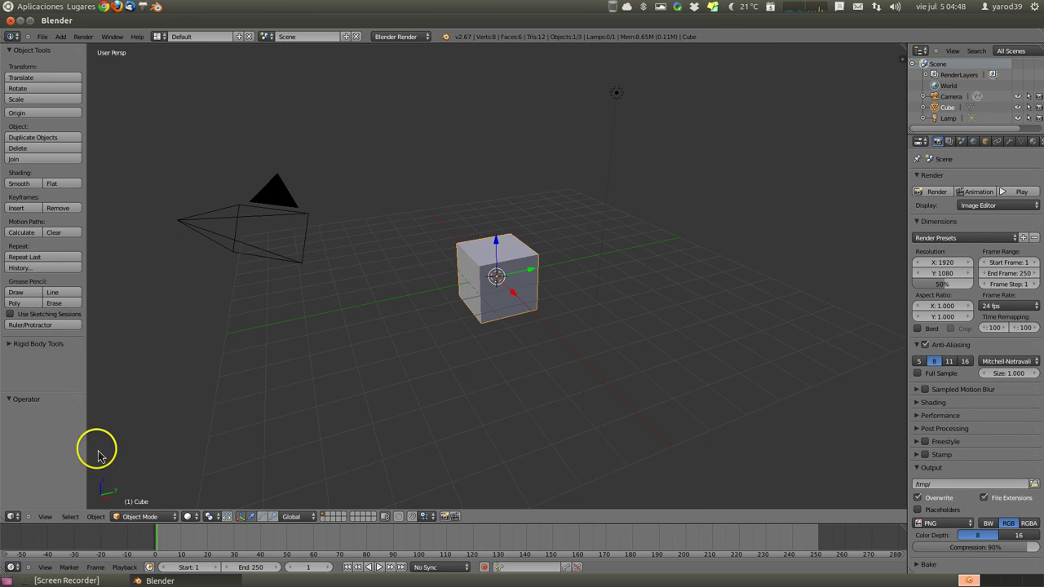
left_click(45, 520)
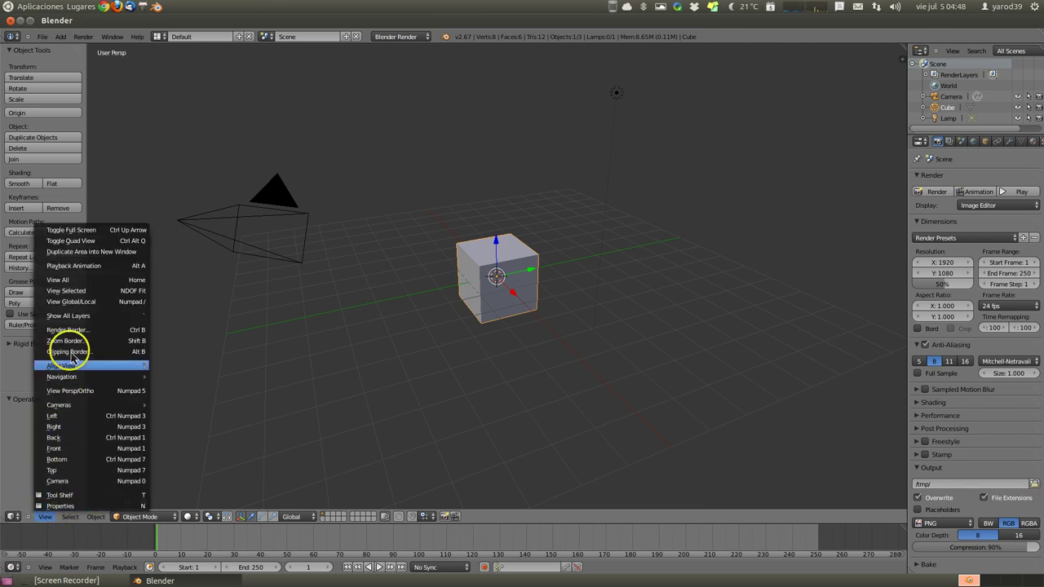
left_click(80, 308)
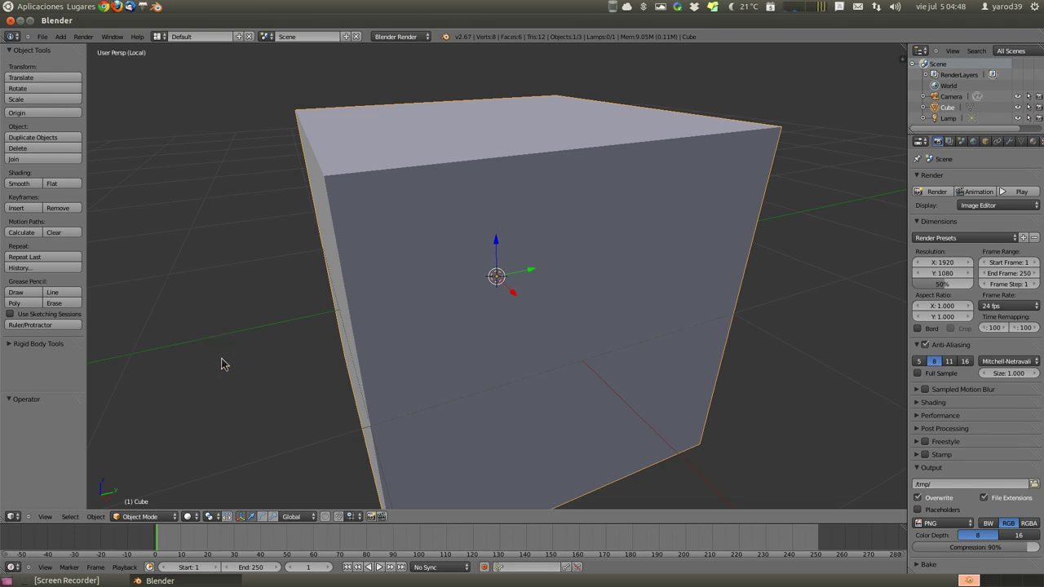
scroll(218, 361, "down", 4)
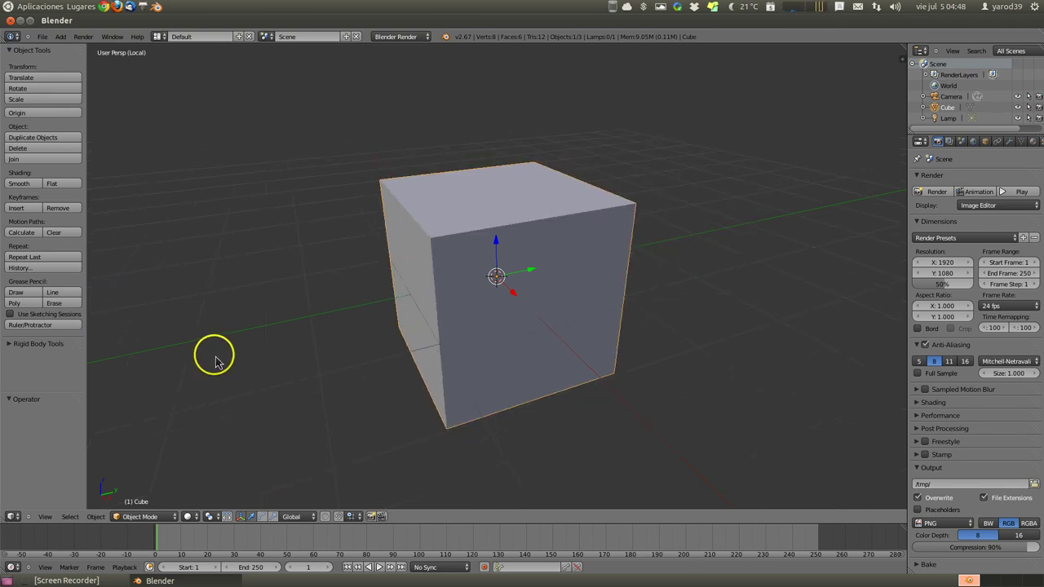
scroll(214, 362, "down", 2)
scroll(212, 361, "down", 2)
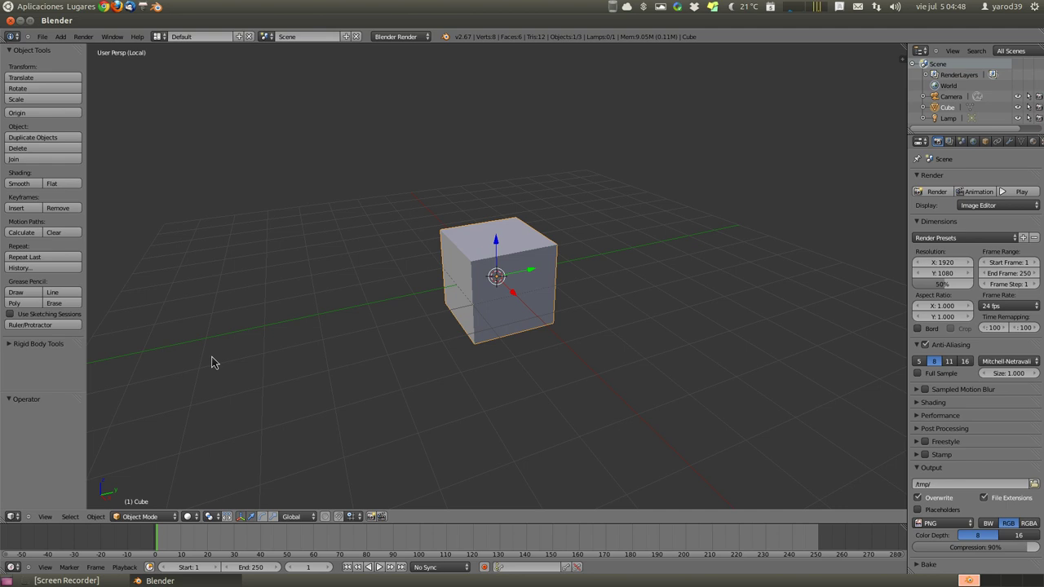
left_click(41, 36)
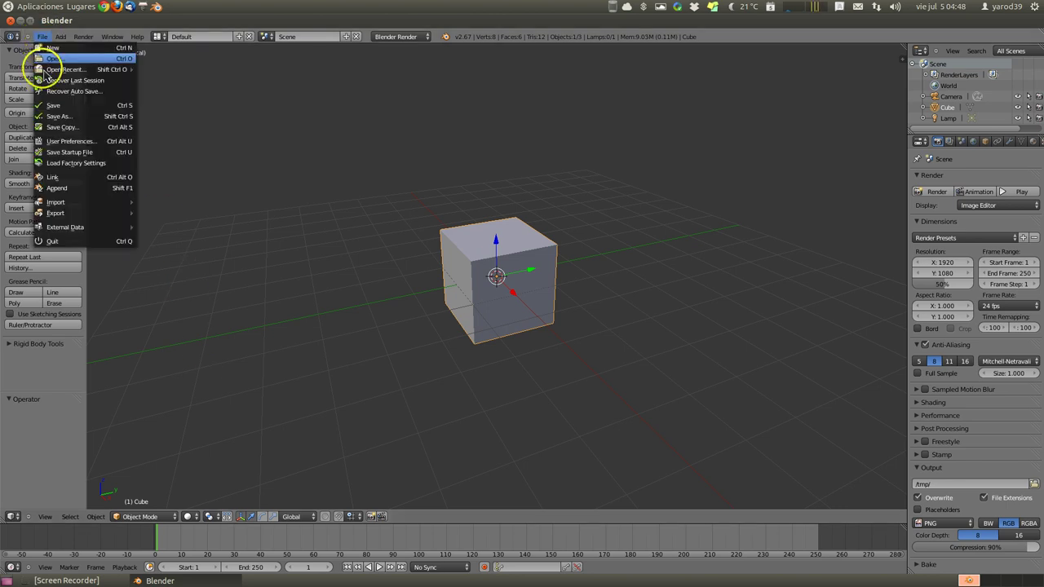
Reload factory settings and make every scene layer visible with Show All Layers
left_click(56, 163)
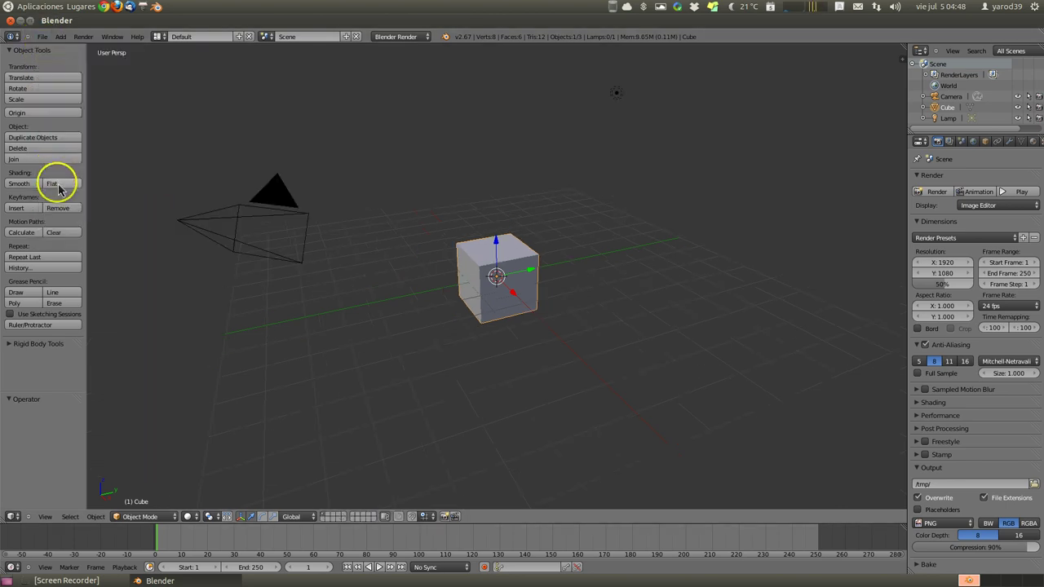
left_click(46, 517)
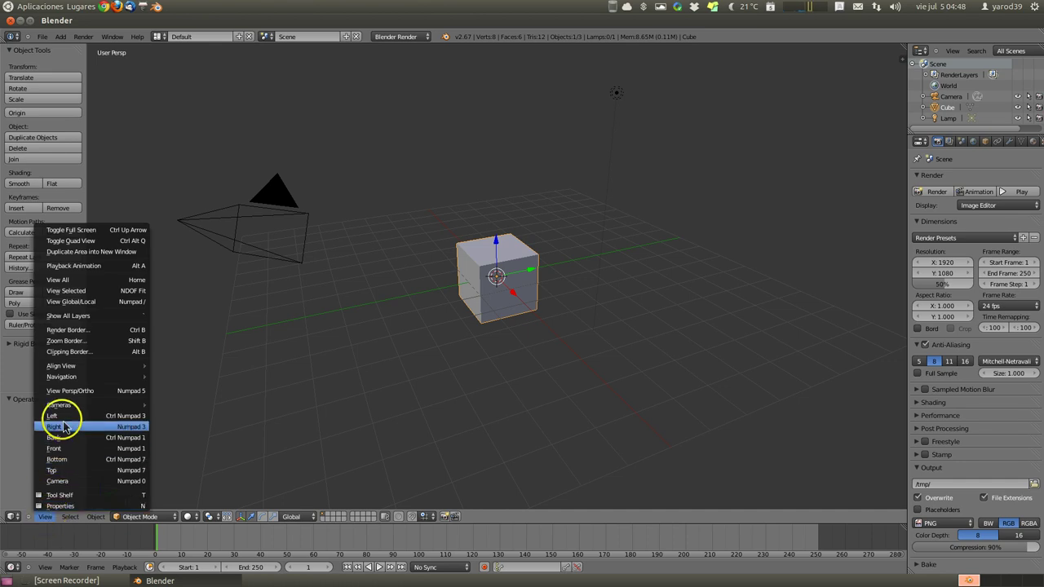
left_click(69, 319)
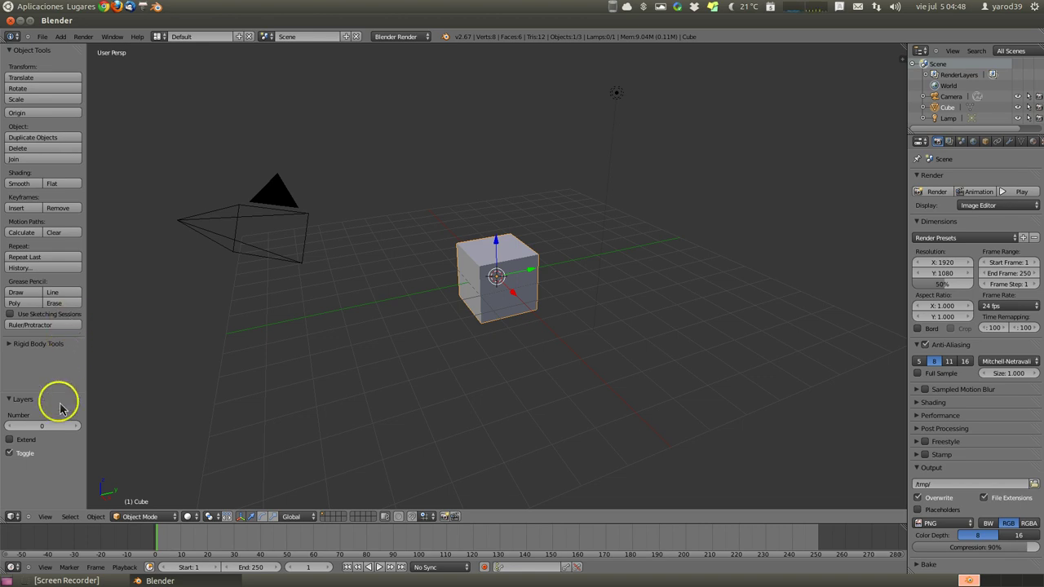
left_click(45, 516)
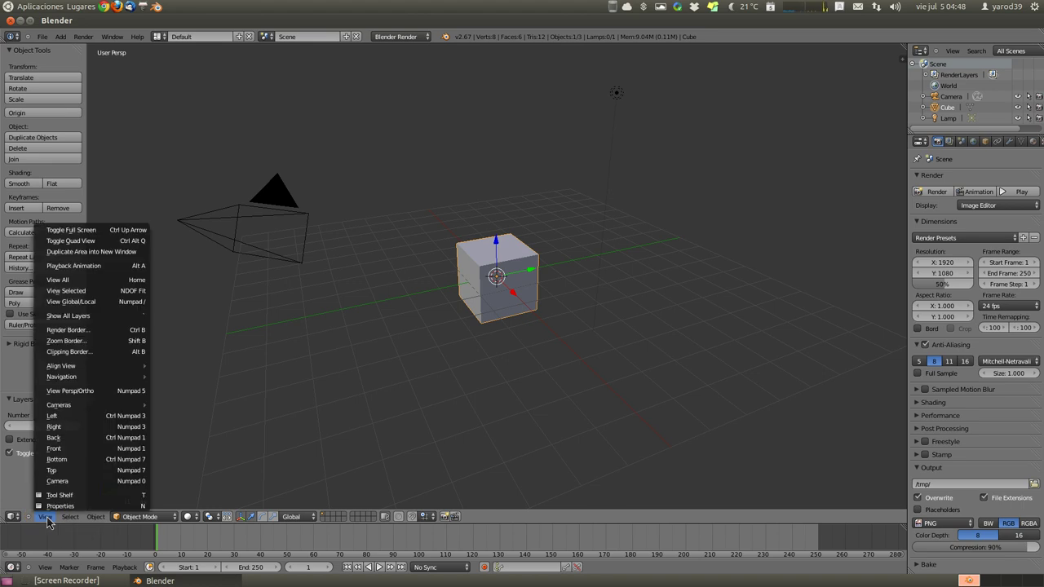
Draw a render border around the cube, then reload factory settings to clear it
left_click(71, 331)
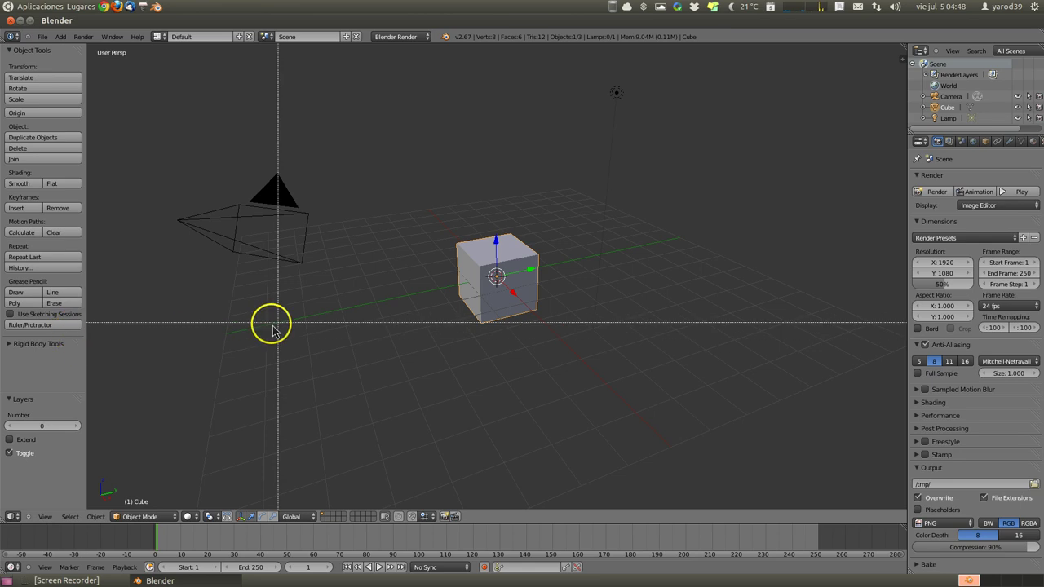
mouse_move(405, 278)
left_mouse_down()
mouse_move(511, 305)
mouse_move(604, 354)
left_mouse_up()
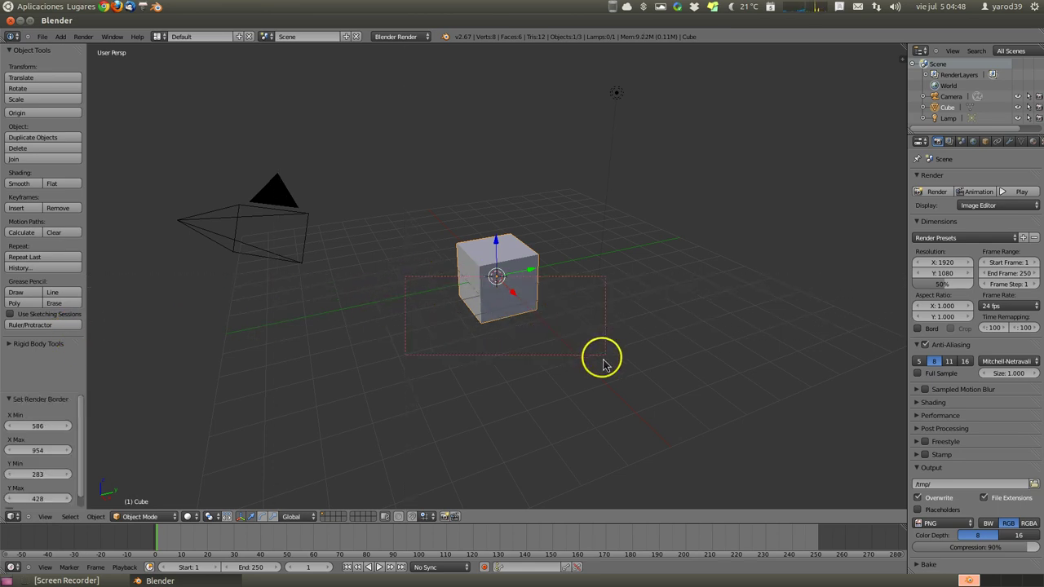
left_click(441, 278)
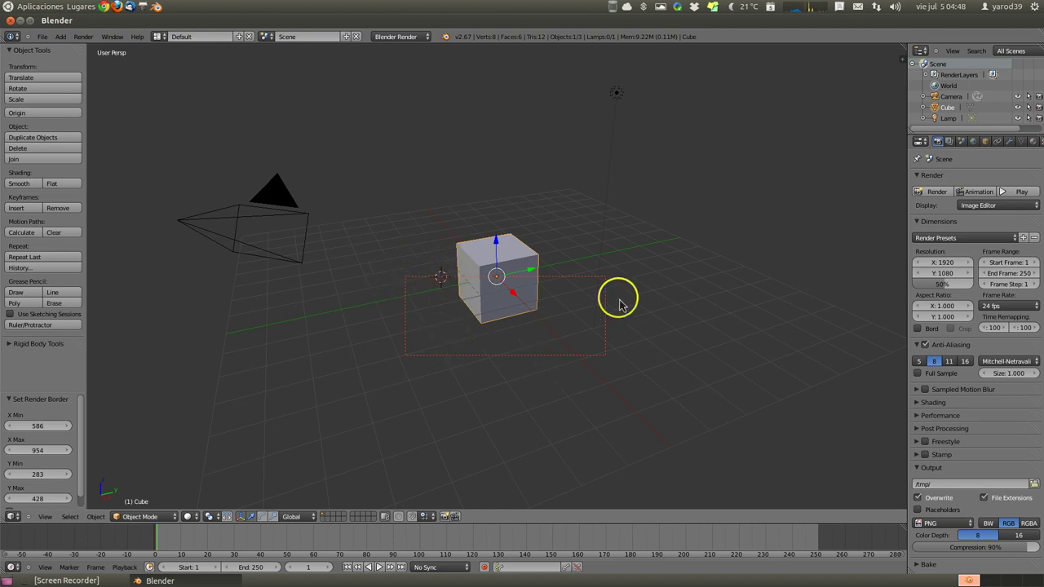
left_click(405, 225)
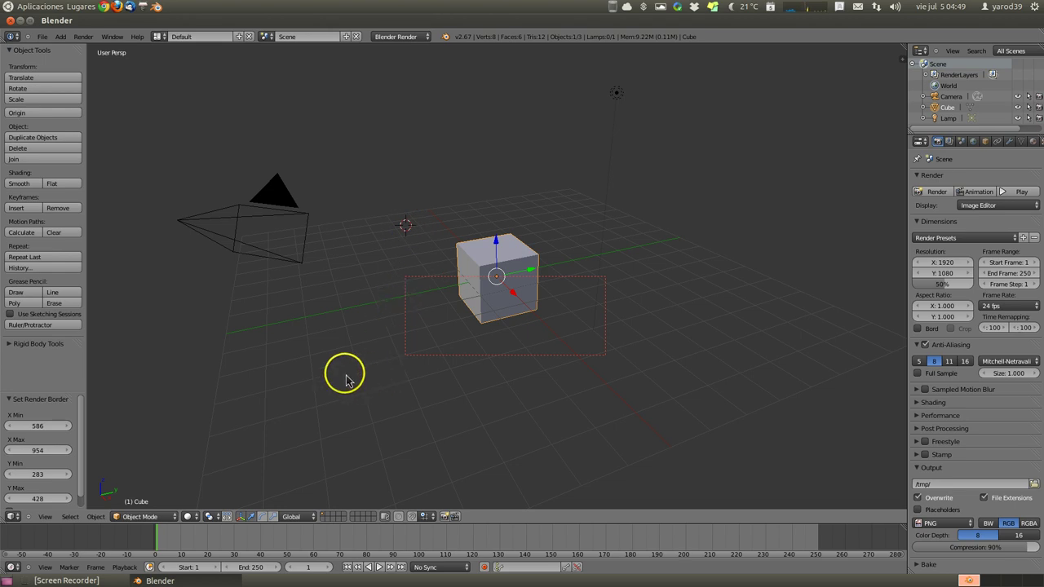
left_click(42, 37)
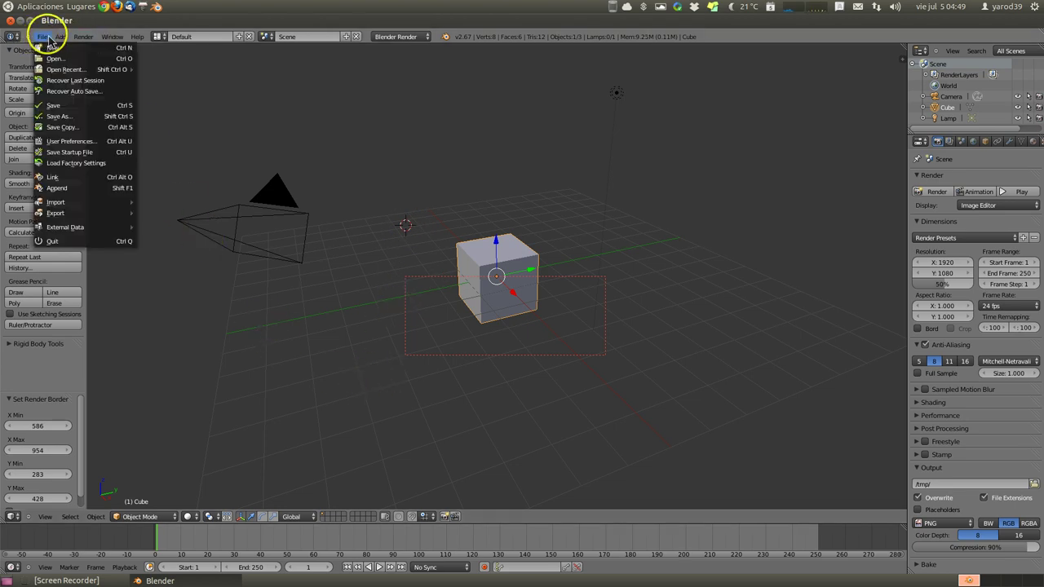
left_click(55, 166)
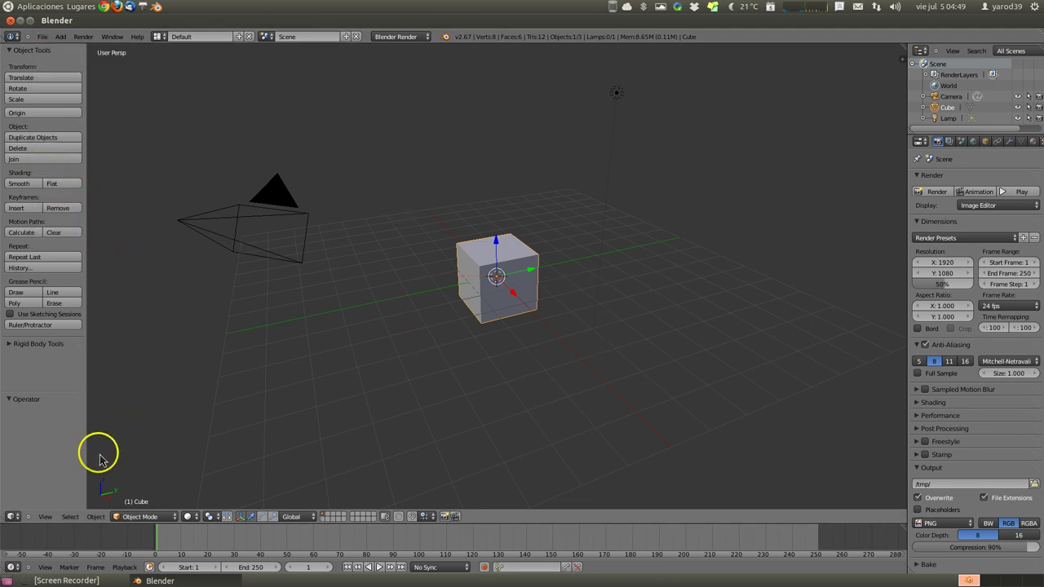
Zoom Border into a box drawn around the cube, then reload factory settings
left_click(46, 517)
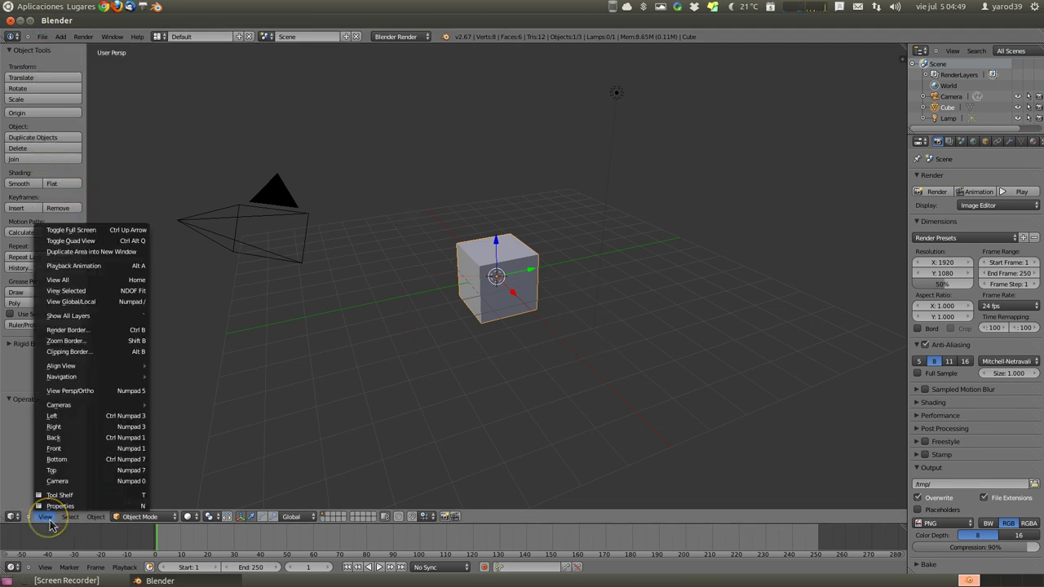
left_click(66, 341)
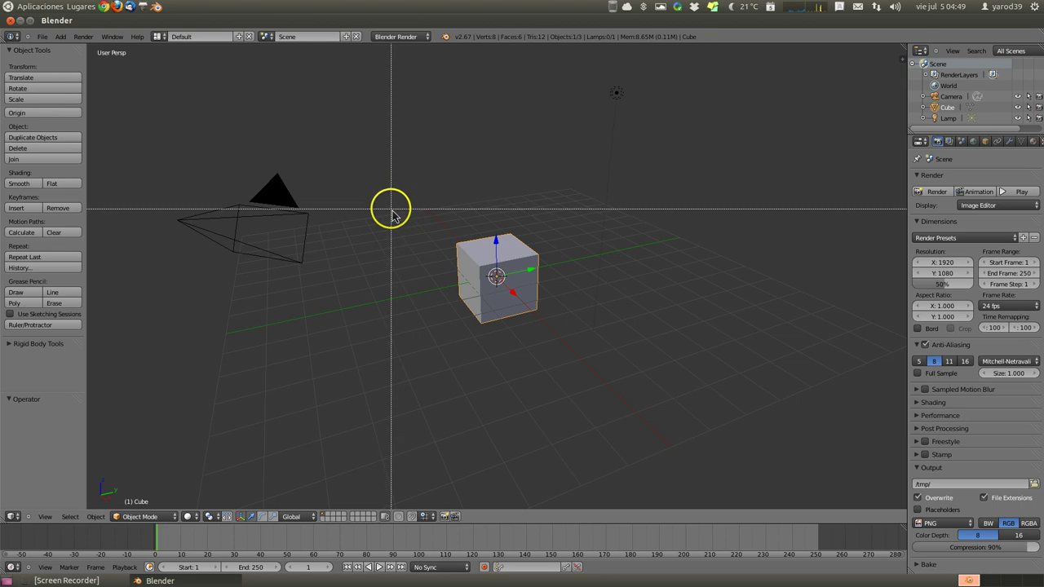
left_click_drag(390, 209, 670, 346)
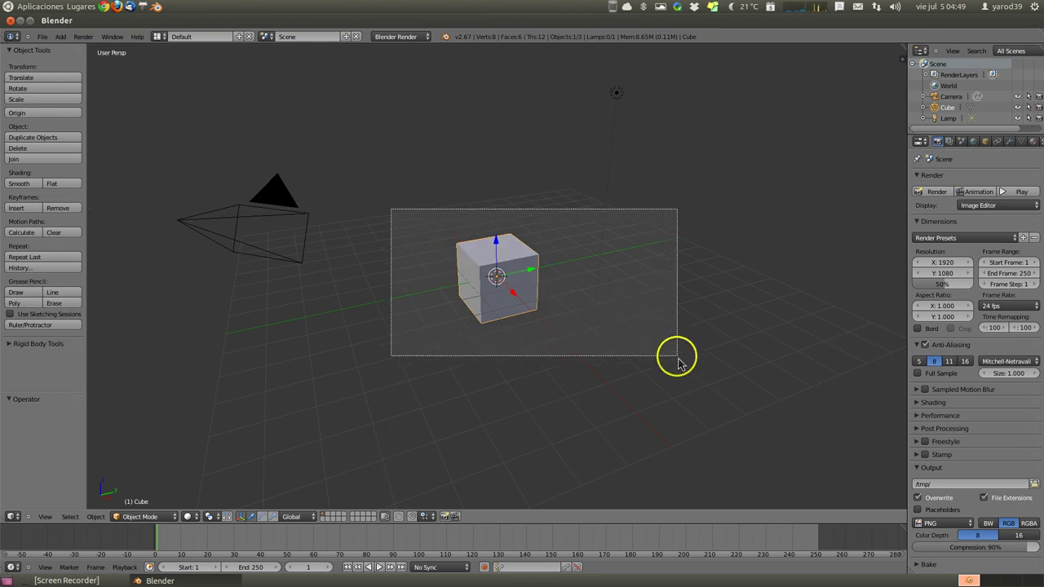
left_click_drag(671, 346, 613, 378)
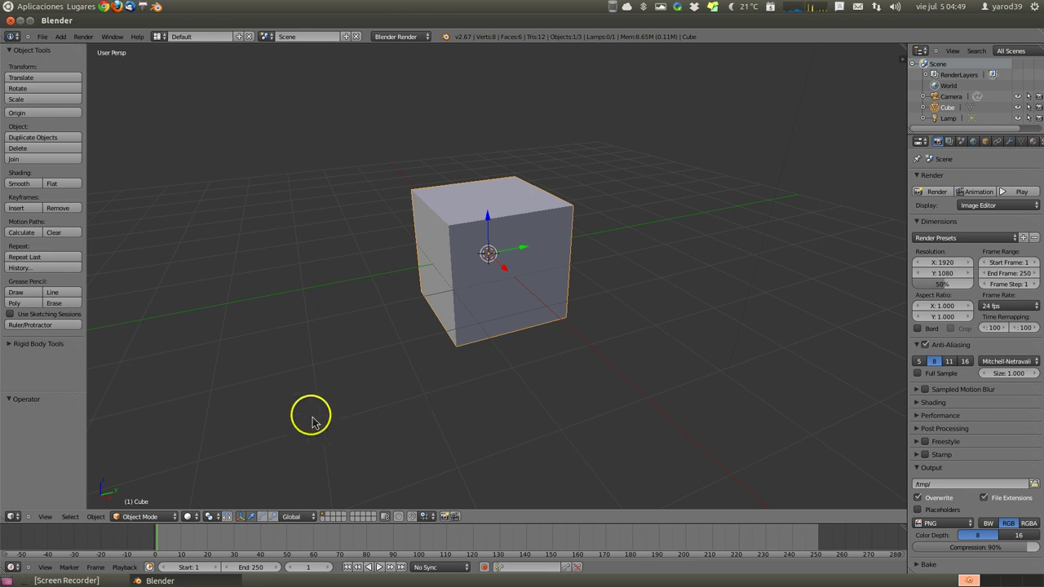
left_click(45, 38)
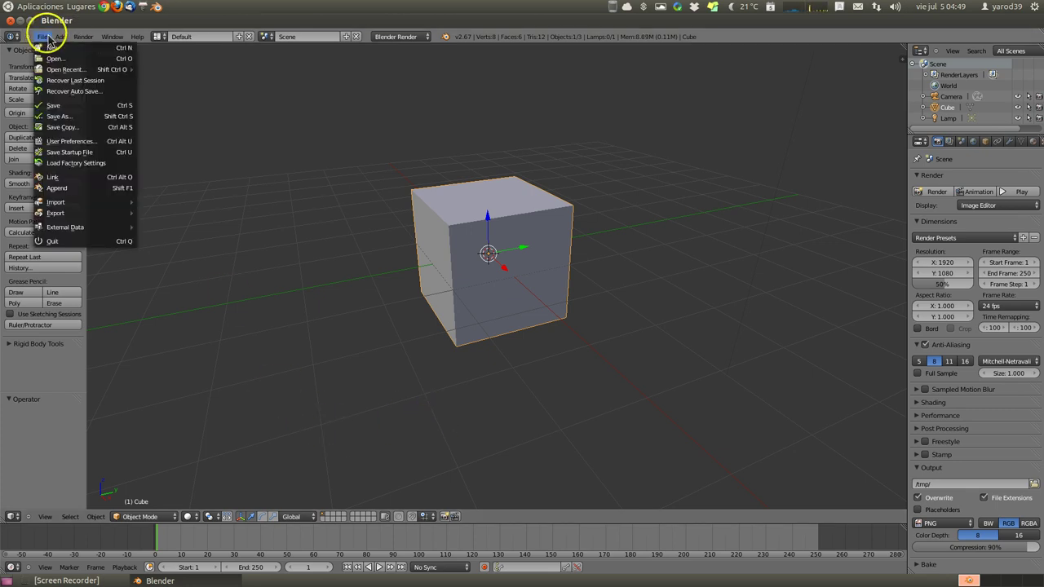
left_click(53, 166)
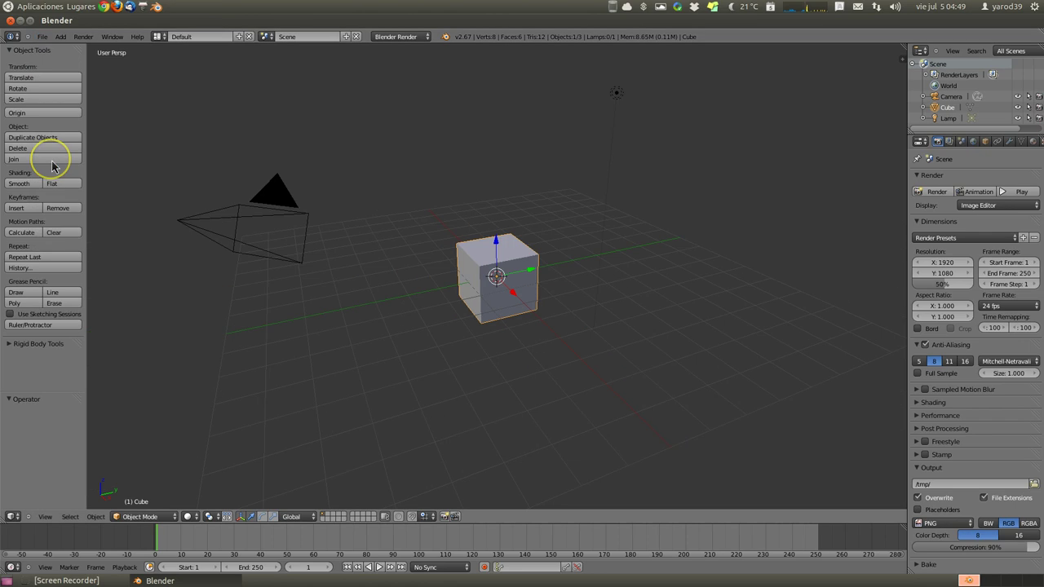
Apply a Clipping Border drawn as a rectangle around the cube
left_click(48, 519)
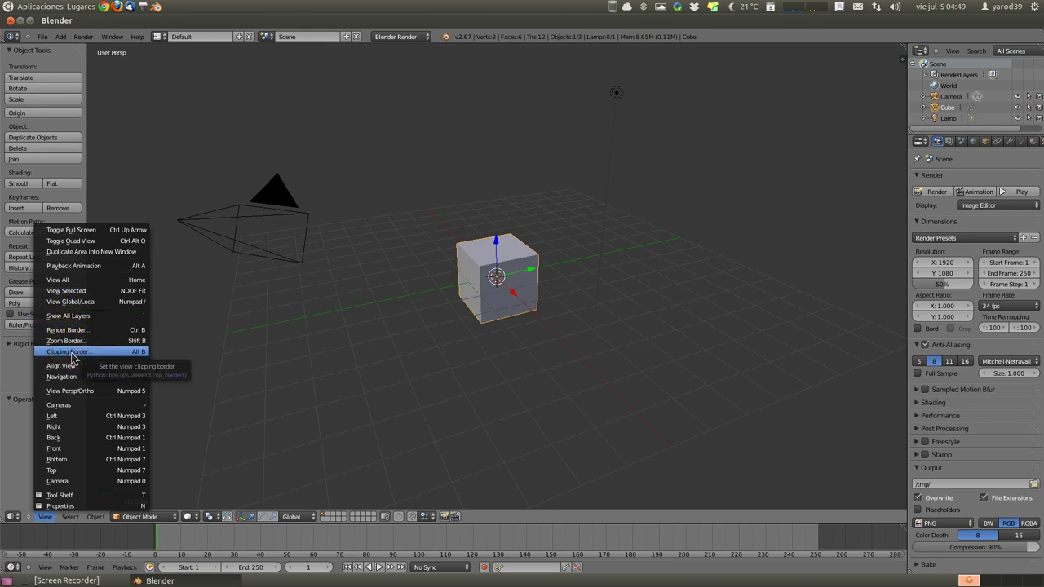
left_click(72, 353)
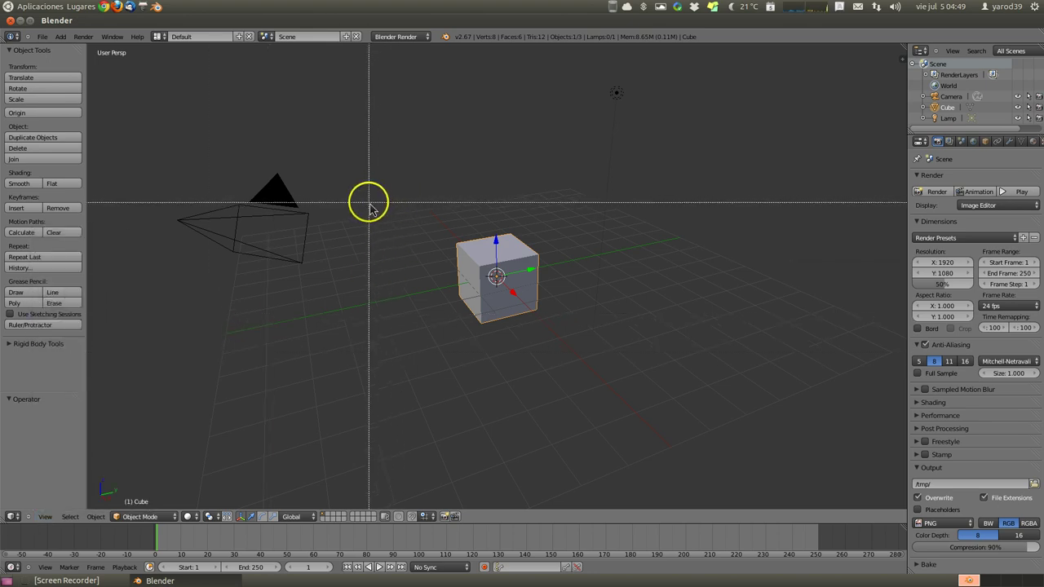
mouse_move(368, 203)
left_mouse_down()
mouse_move(568, 310)
mouse_move(690, 356)
mouse_move(694, 377)
left_mouse_up()
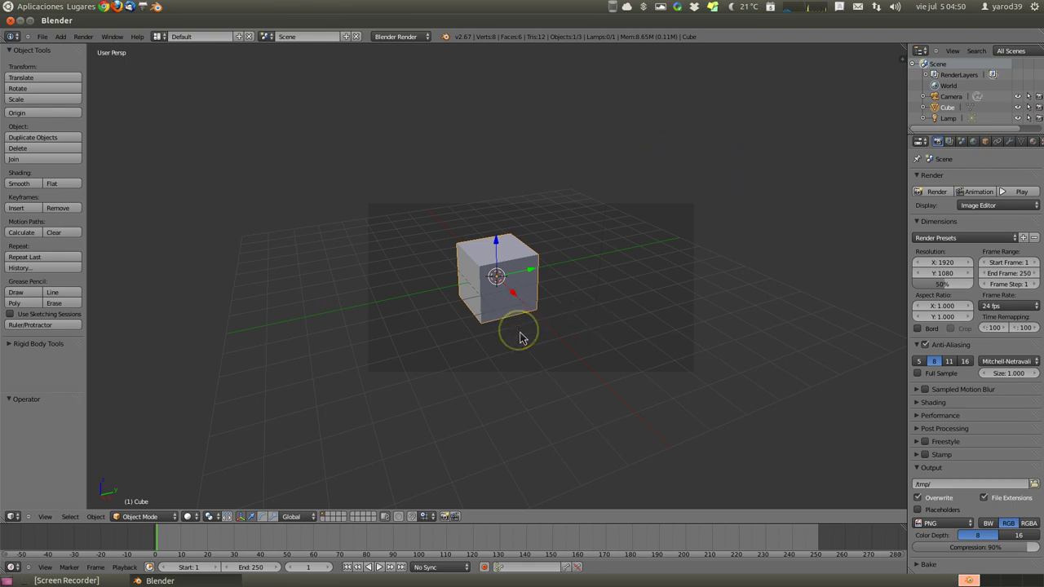
Load factory settings to remove the viewport clipping region
left_click(43, 37)
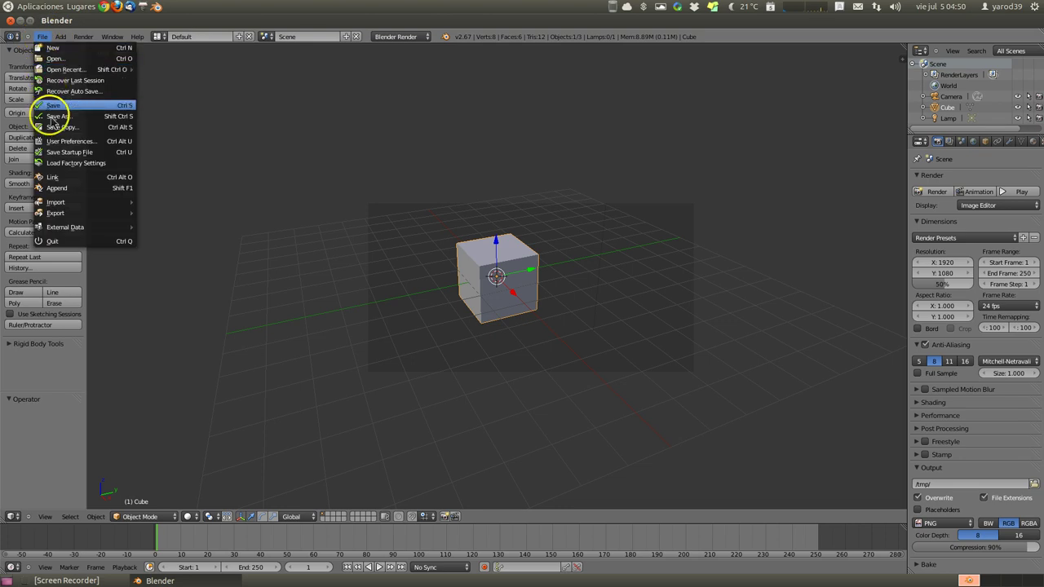
left_click(54, 169)
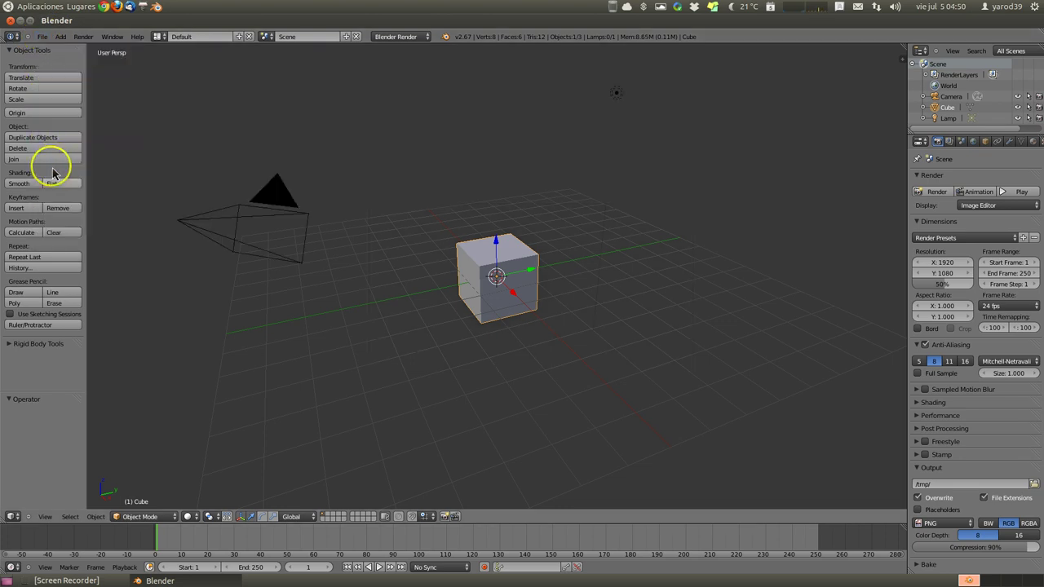
Align the view to the selected cube's Top, then Bottom, then Front
left_click(46, 518)
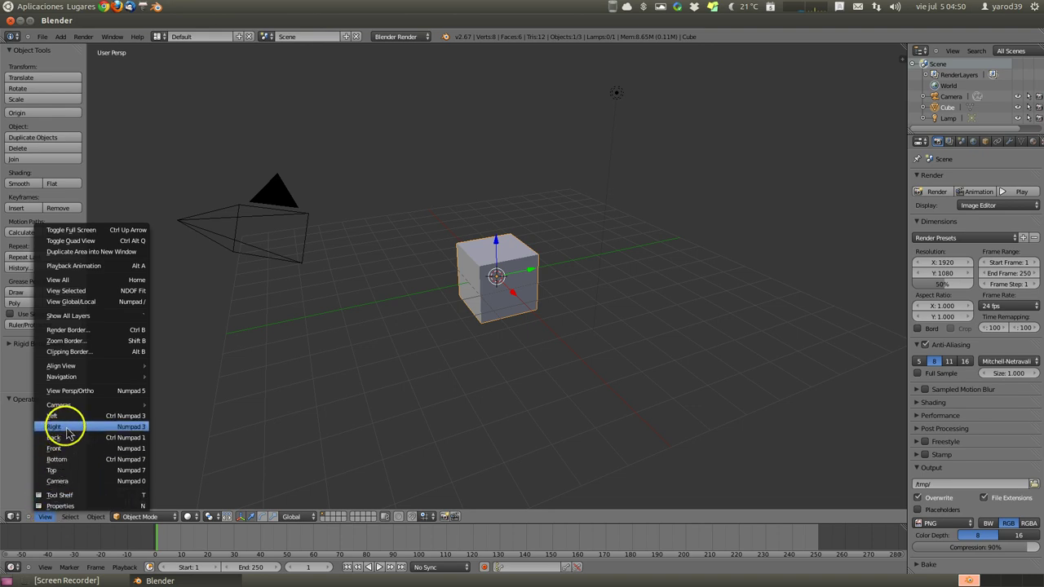
mouse_move(62, 366)
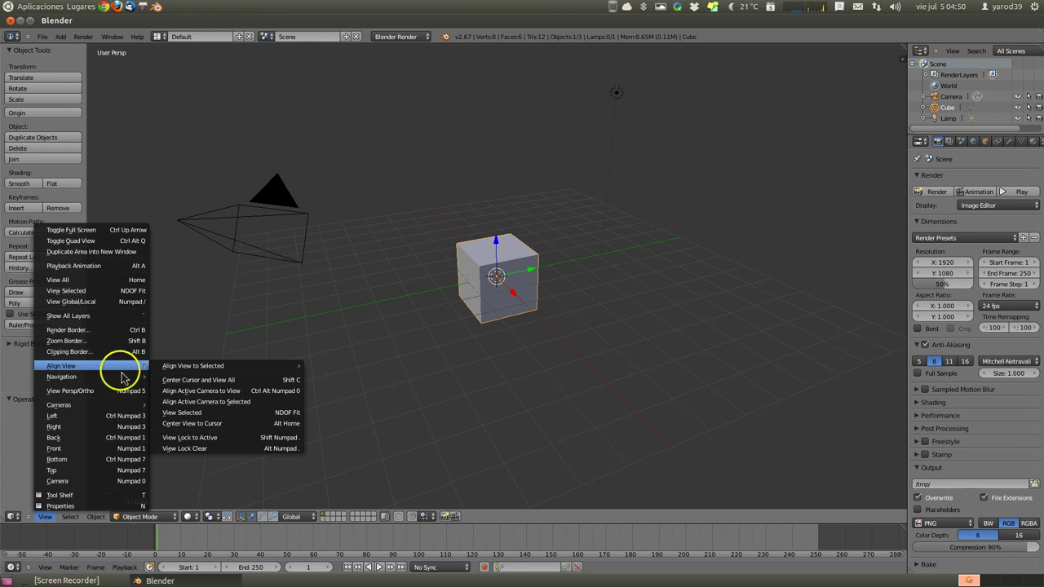
mouse_move(192, 365)
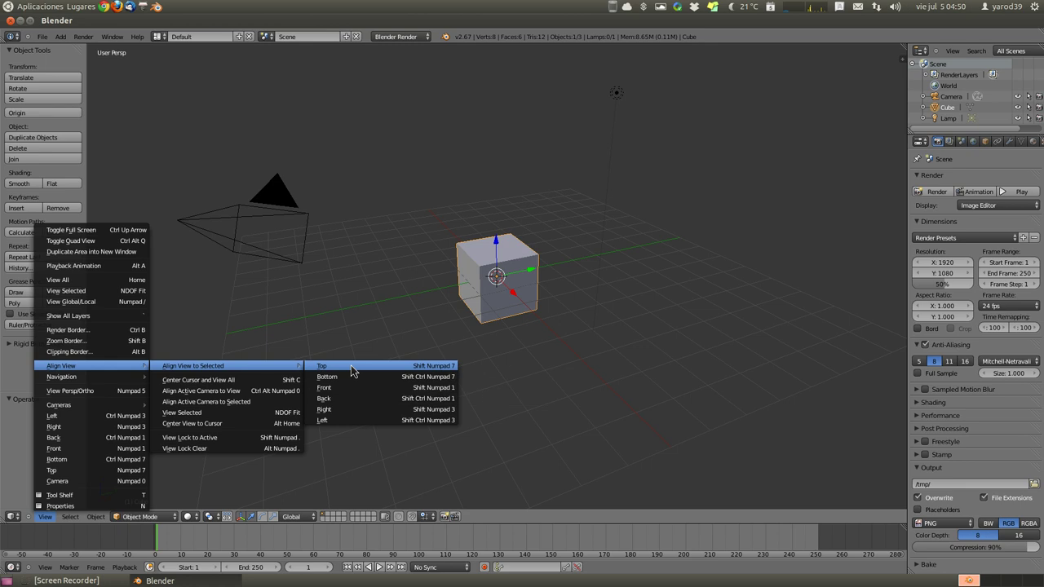
left_click(350, 366)
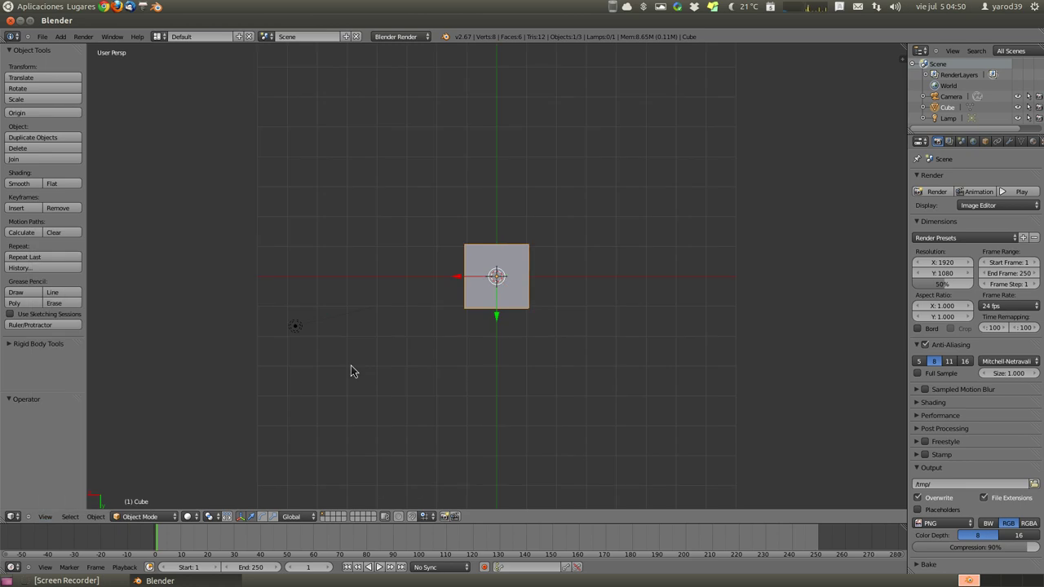
left_click(46, 517)
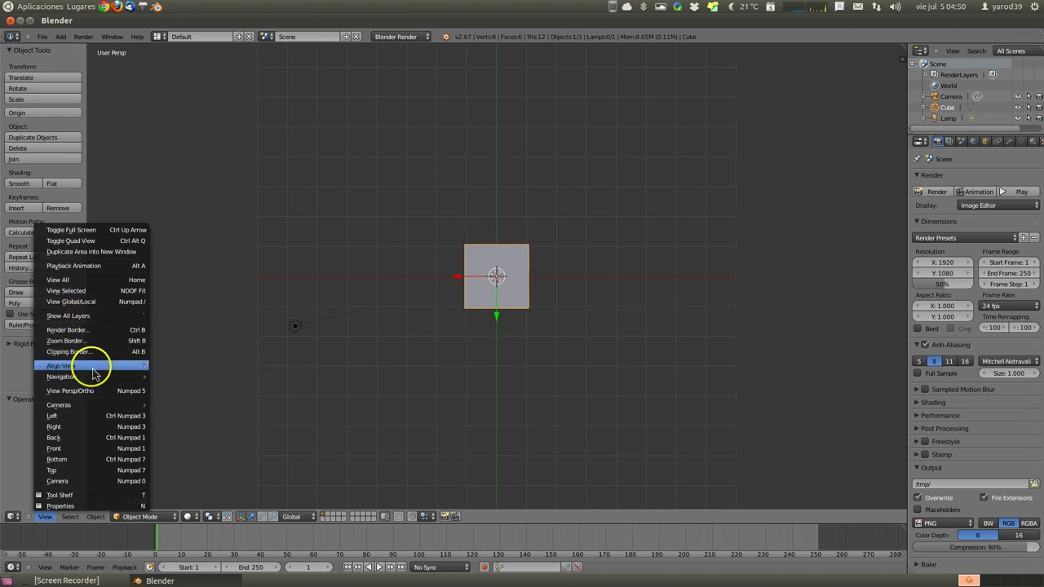
mouse_move(89, 365)
mouse_move(193, 366)
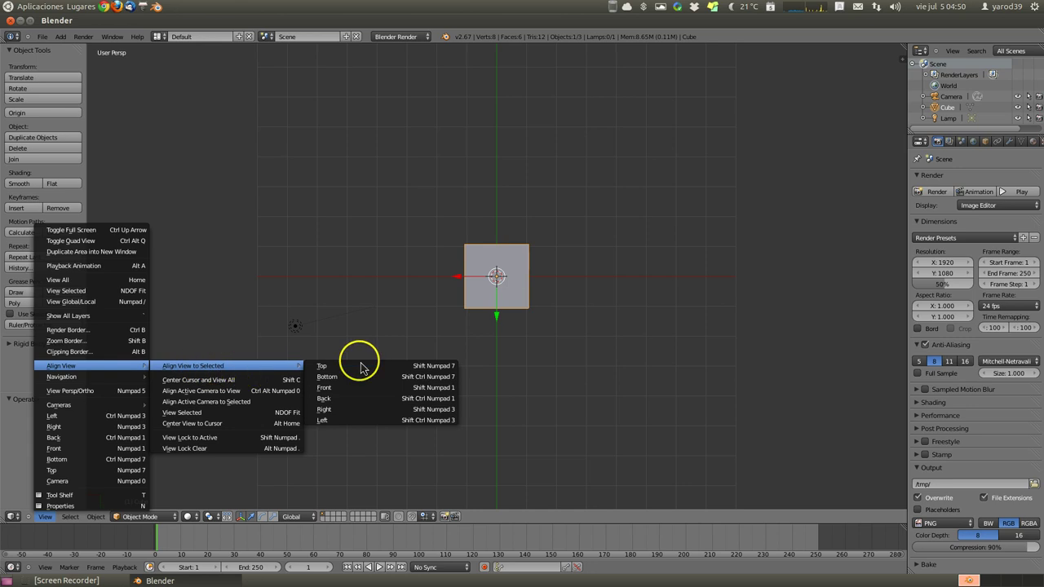
left_click(422, 378)
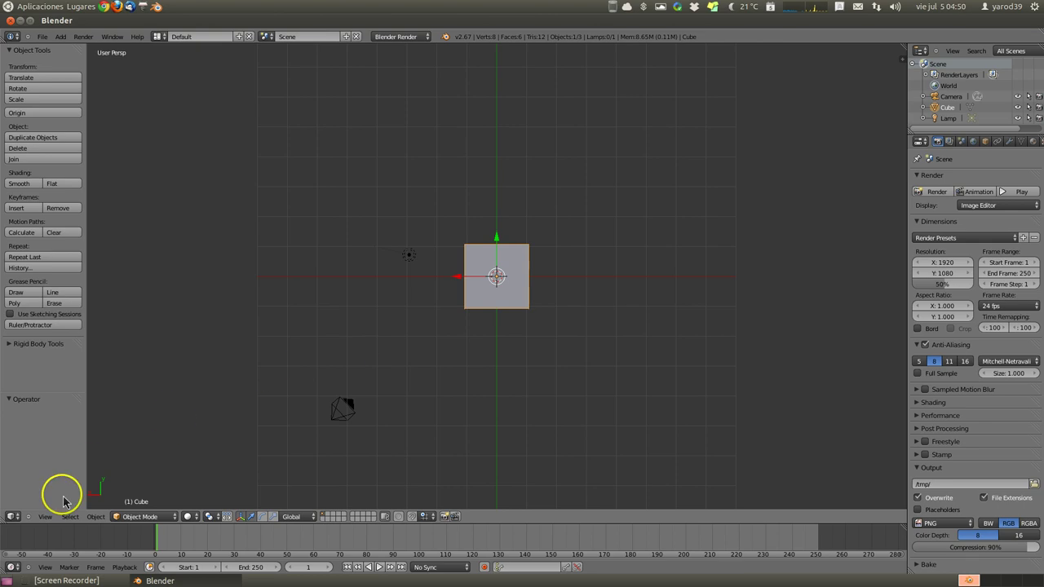
left_click(50, 516)
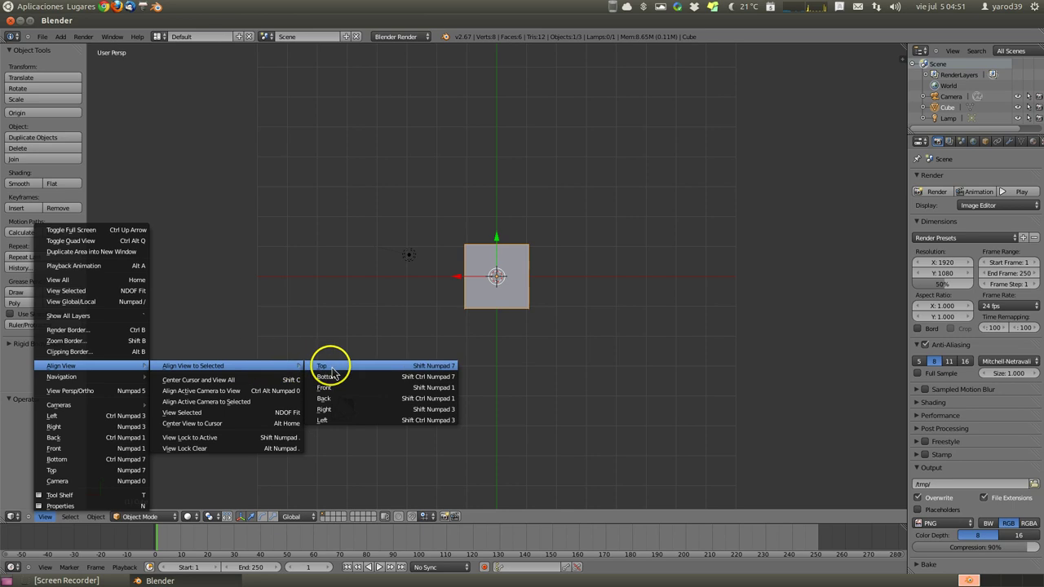
left_click(334, 388)
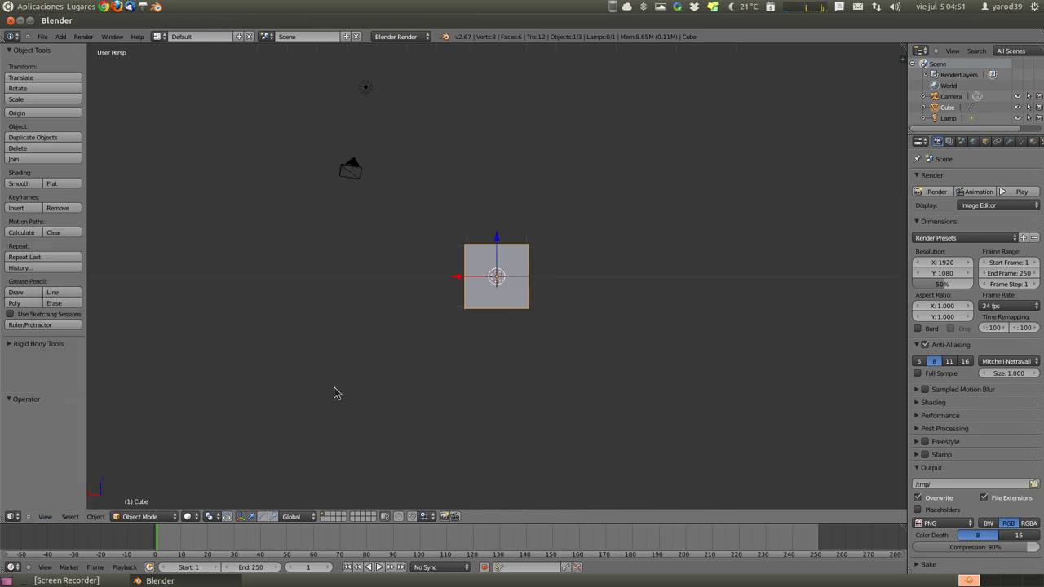
Align the view to the selected cube's Back, then Right, then Left
left_click(46, 517)
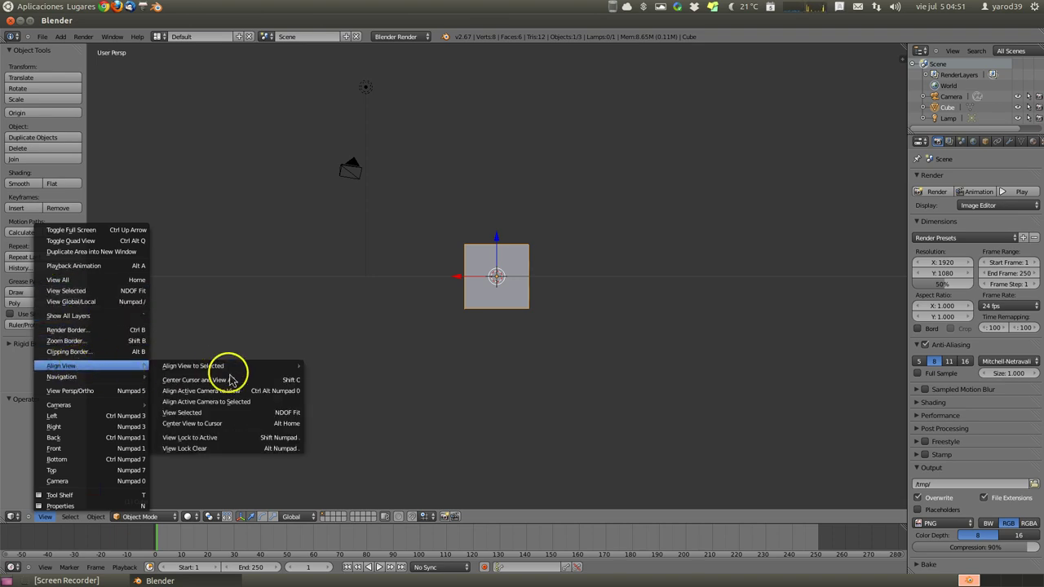
mouse_move(193, 365)
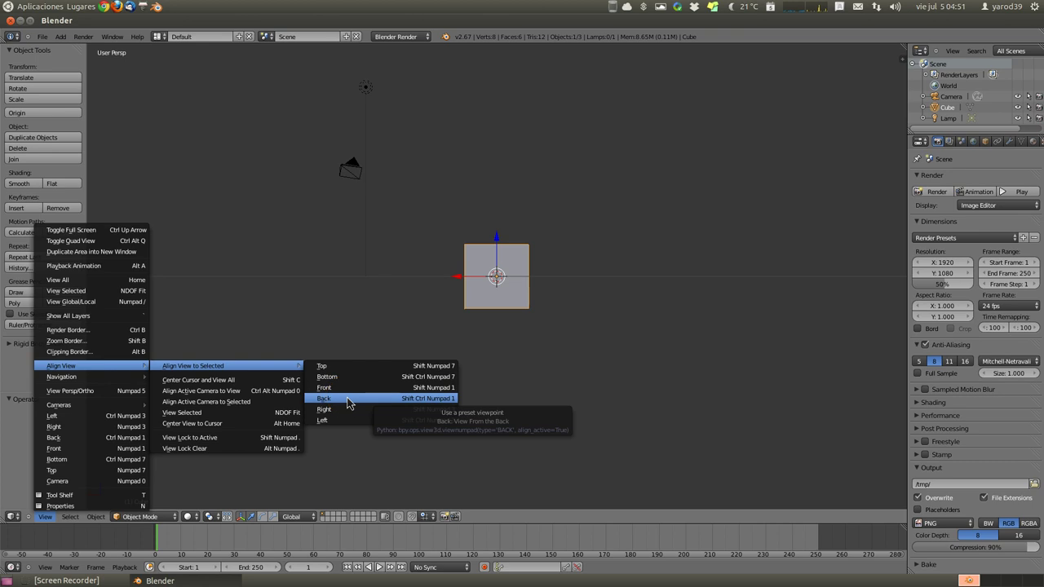
left_click(348, 404)
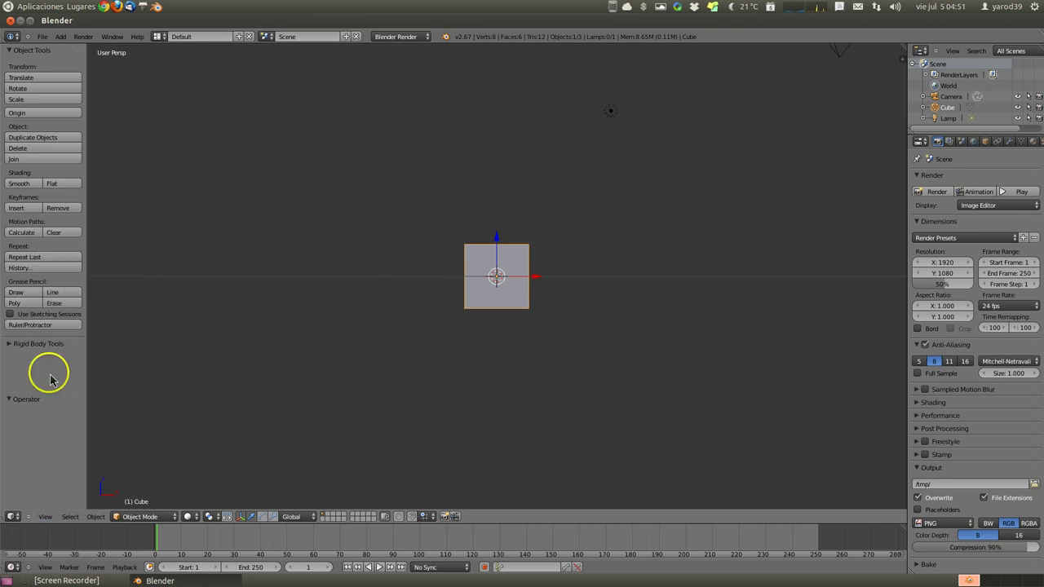
left_click(45, 519)
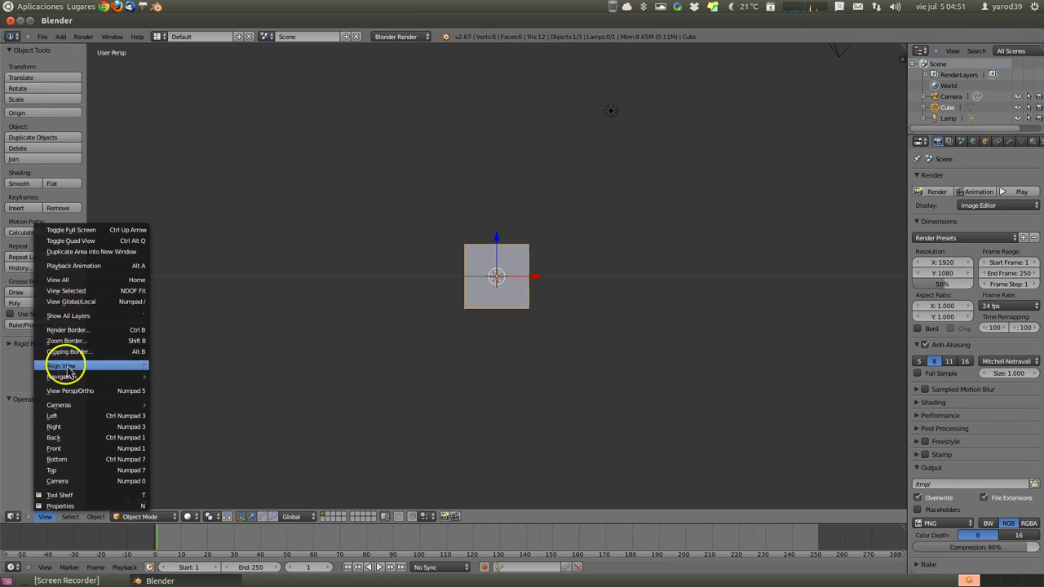
mouse_move(61, 365)
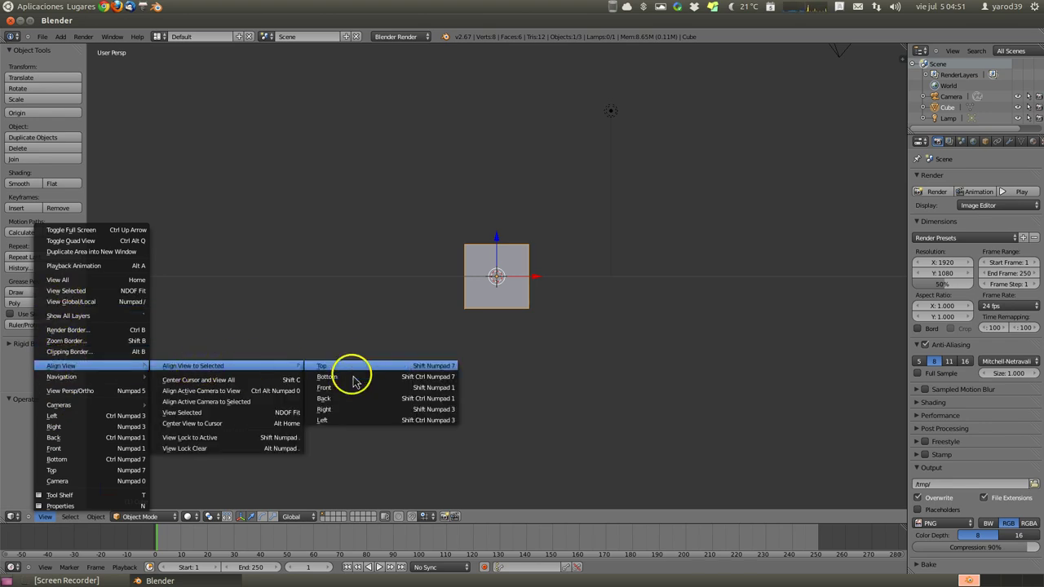
left_click(350, 417)
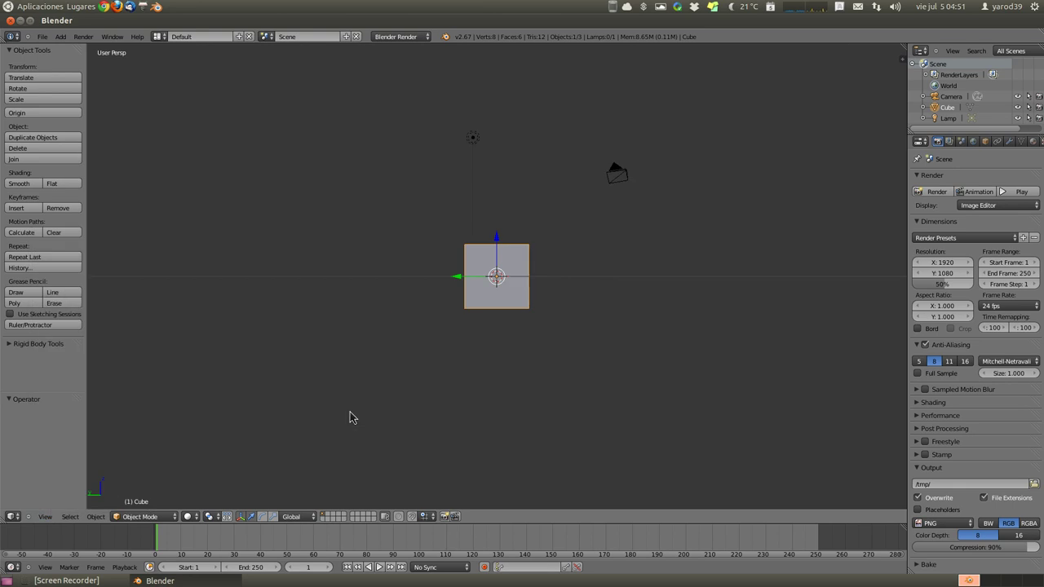
left_click(45, 516)
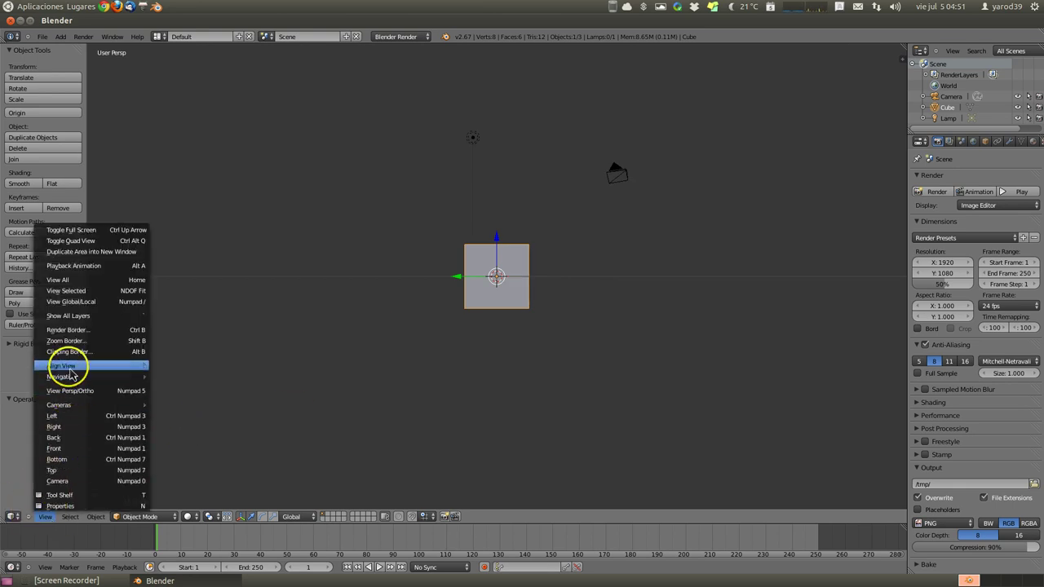
mouse_move(90, 366)
mouse_move(193, 365)
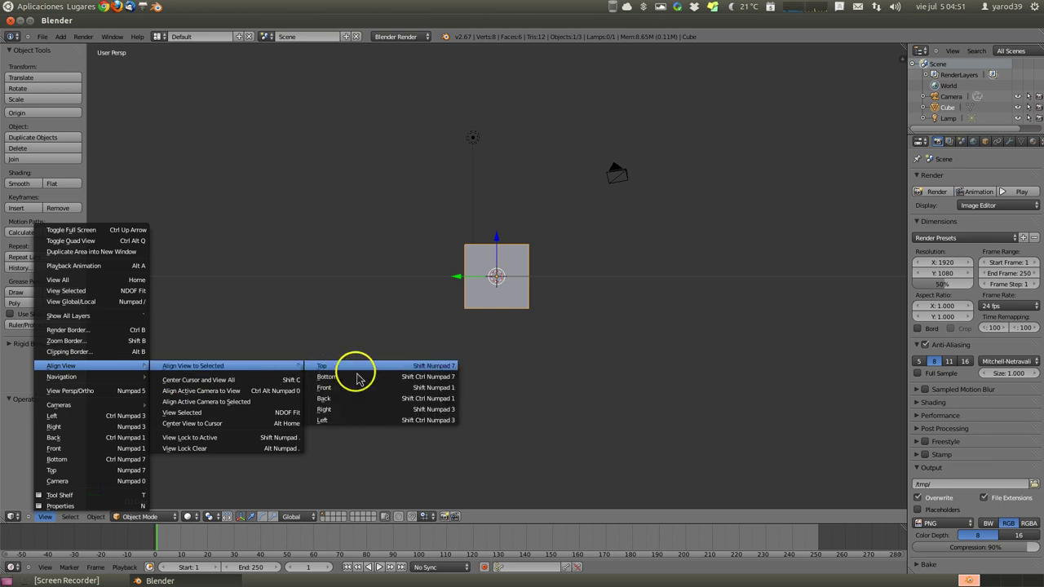
left_click(358, 421)
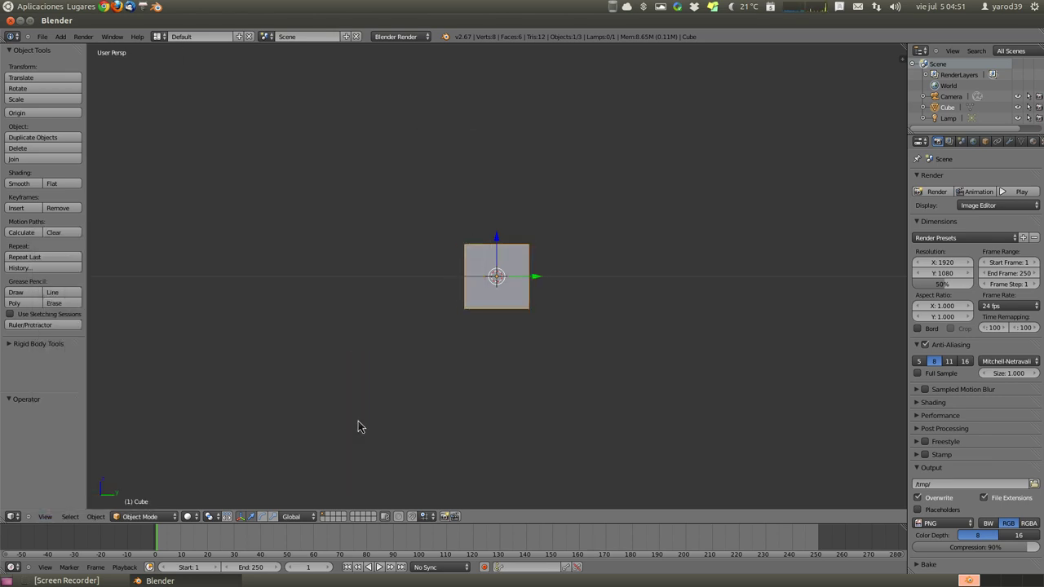
left_click_drag(345, 419, 265, 434)
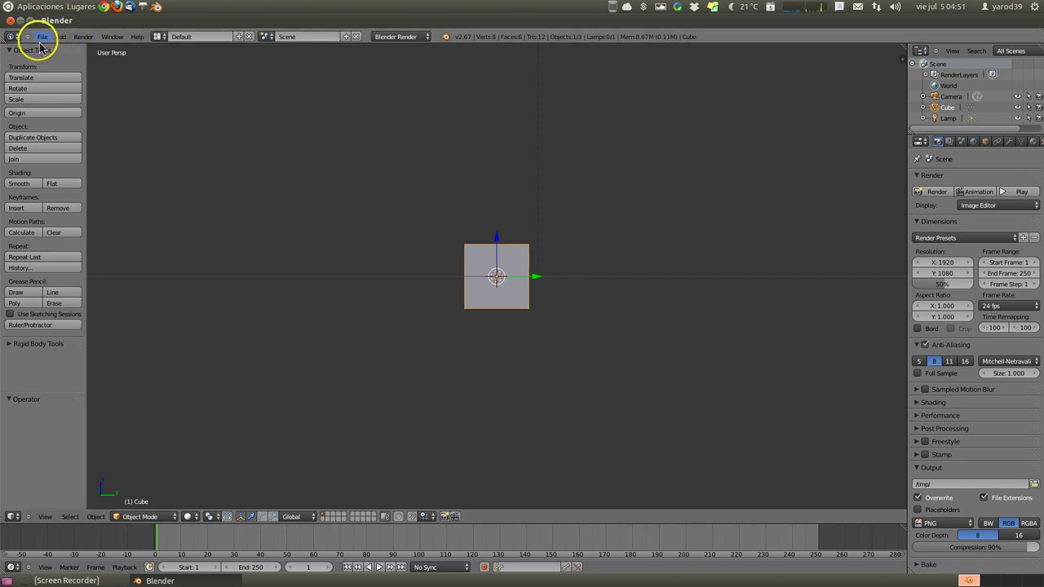
Load factory settings, then recentre the 3D cursor and fit the cube, camera and lamp in view
left_click_drag(42, 42, 59, 168)
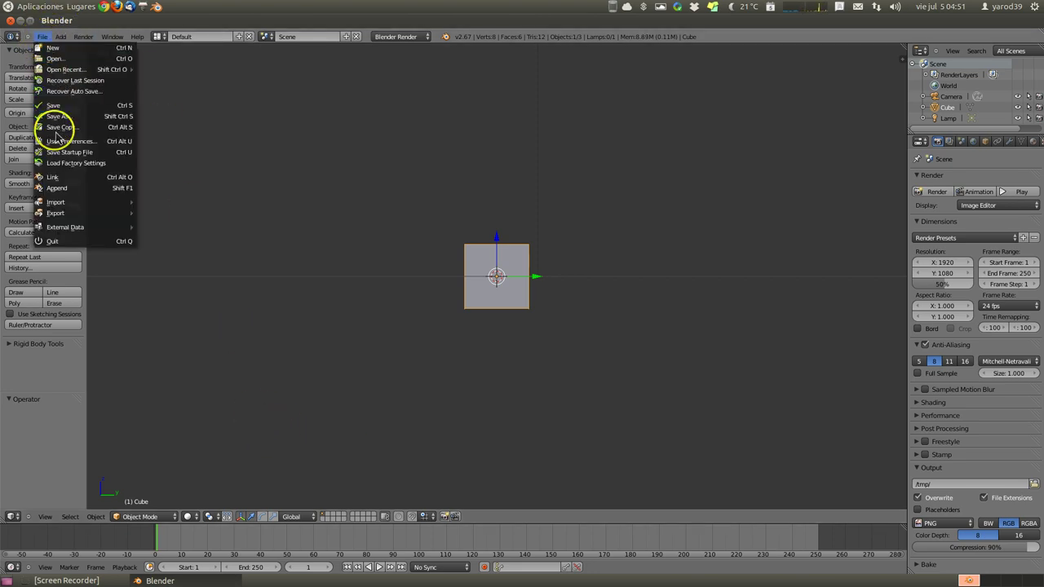
left_click(59, 168)
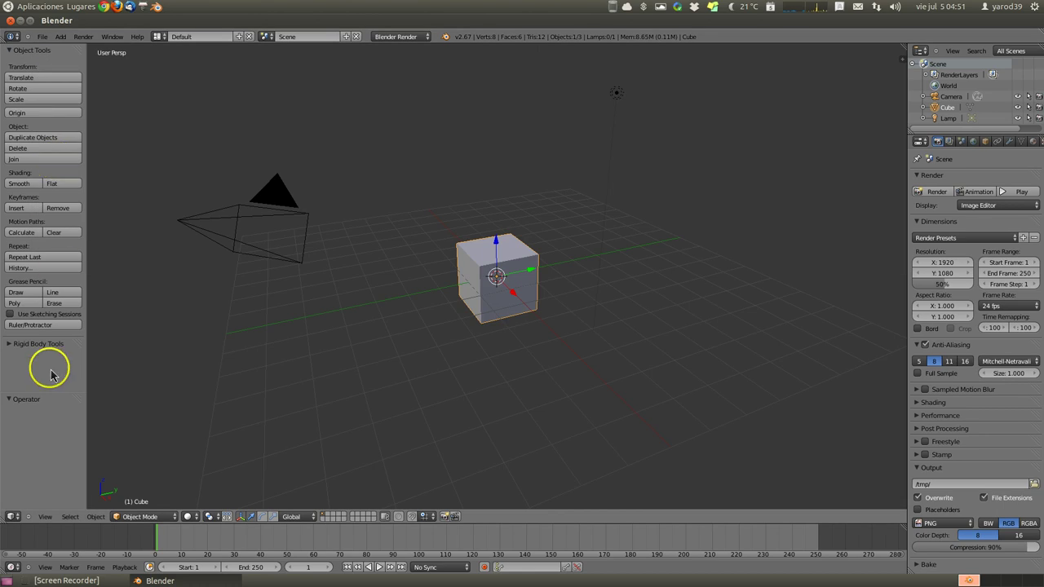
left_click(45, 516)
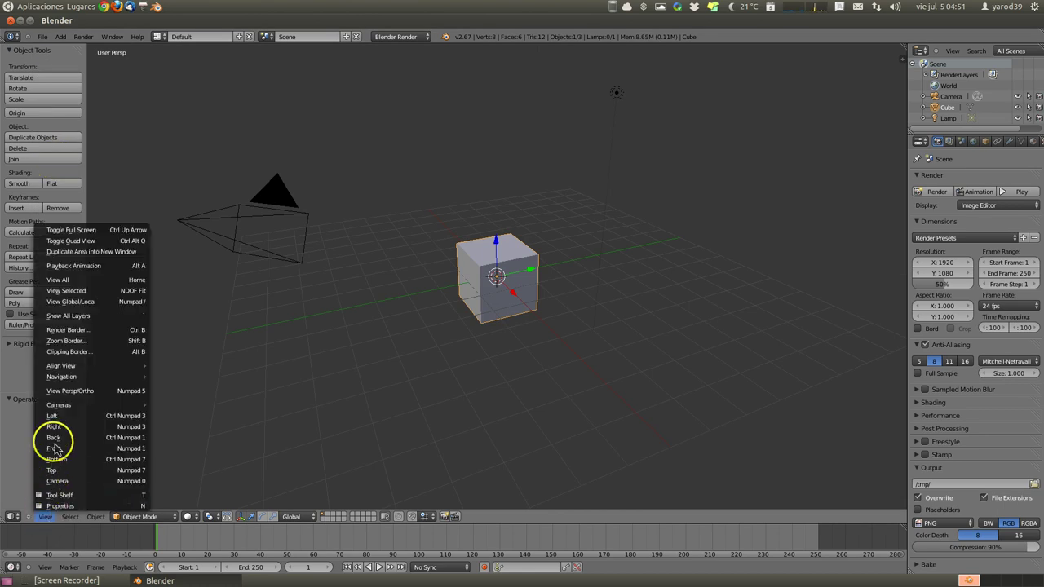
mouse_move(61, 365)
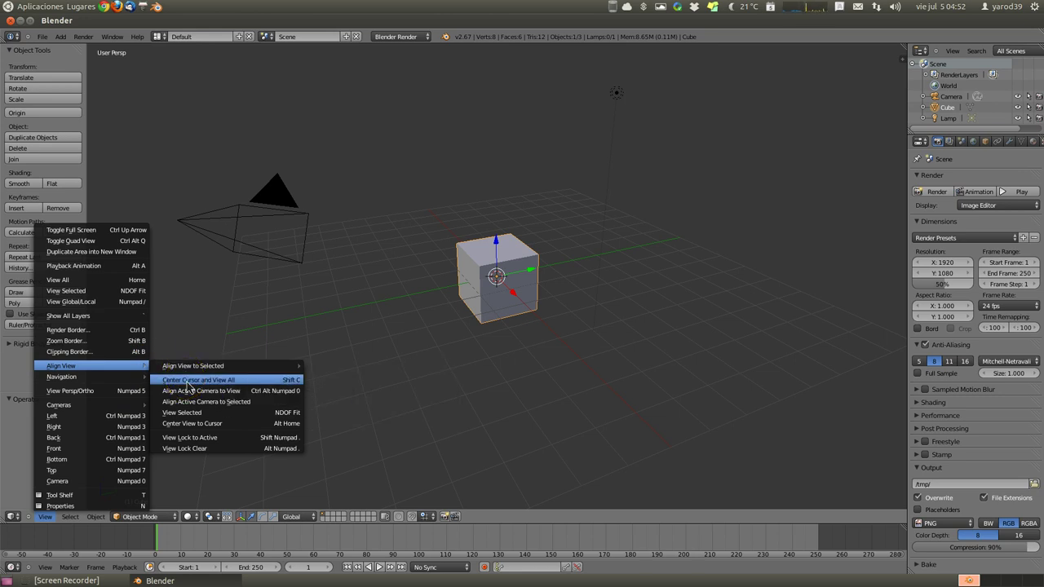
left_click(188, 383)
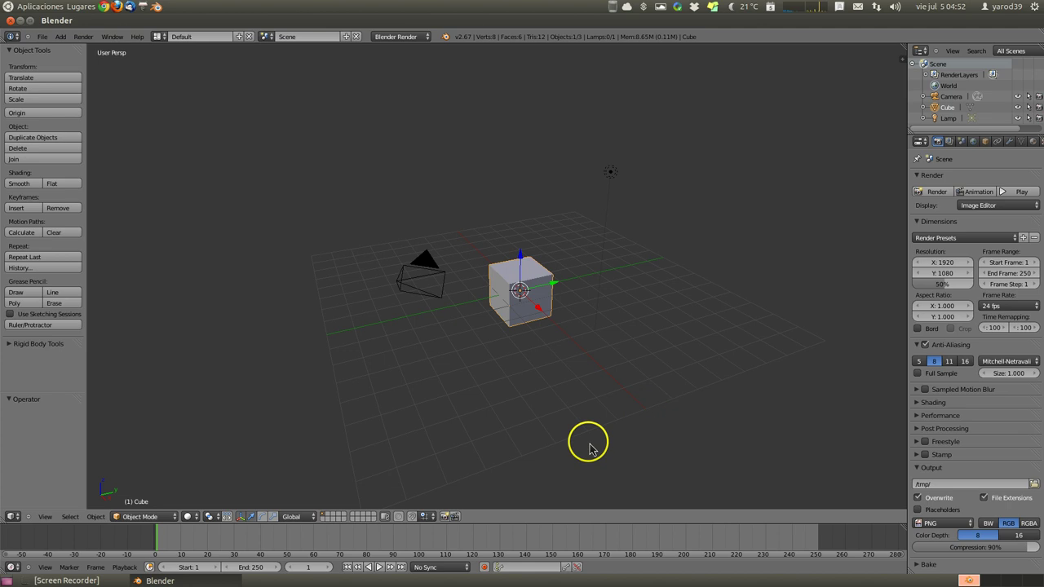
Reset to factory settings, align the active camera to the current view, then reload factory settings
left_click(42, 38)
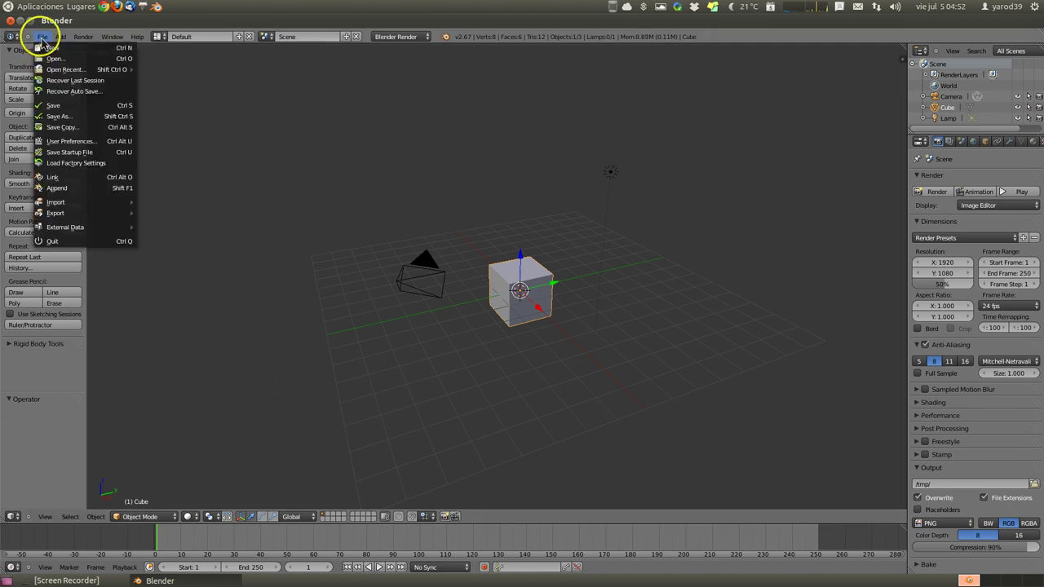
left_click(55, 168)
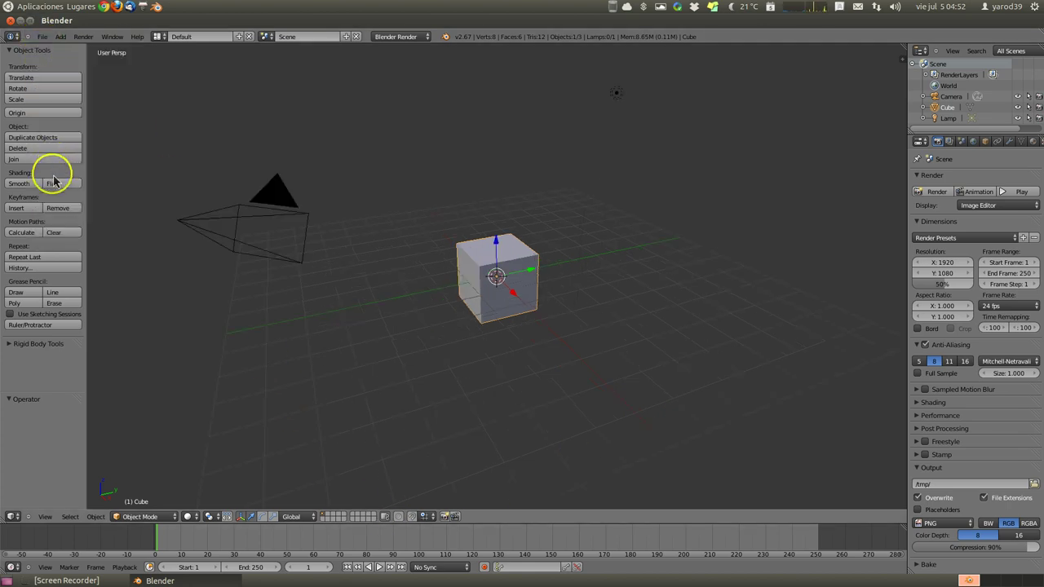
left_click(47, 517)
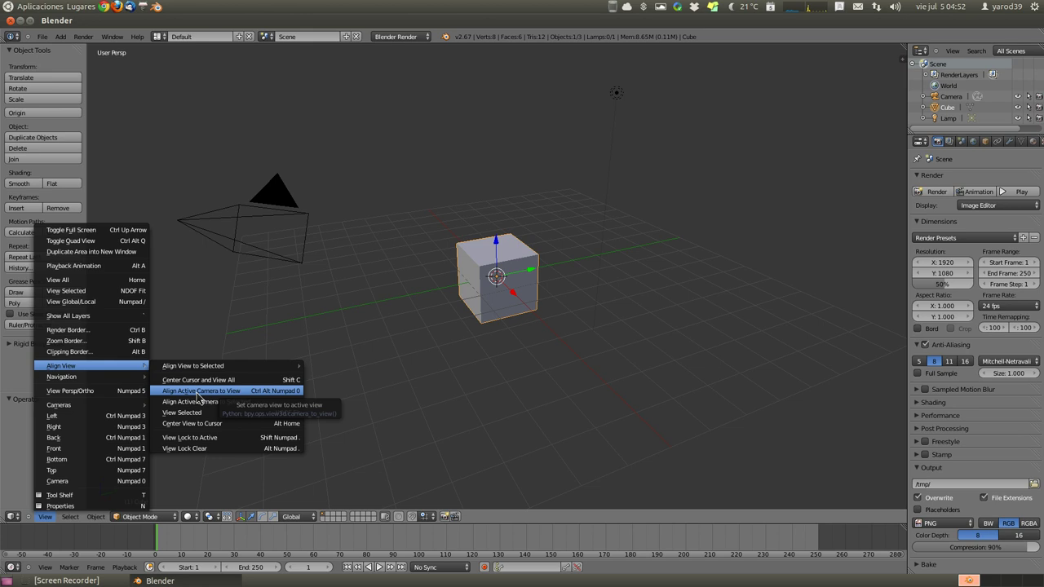
left_click(198, 391)
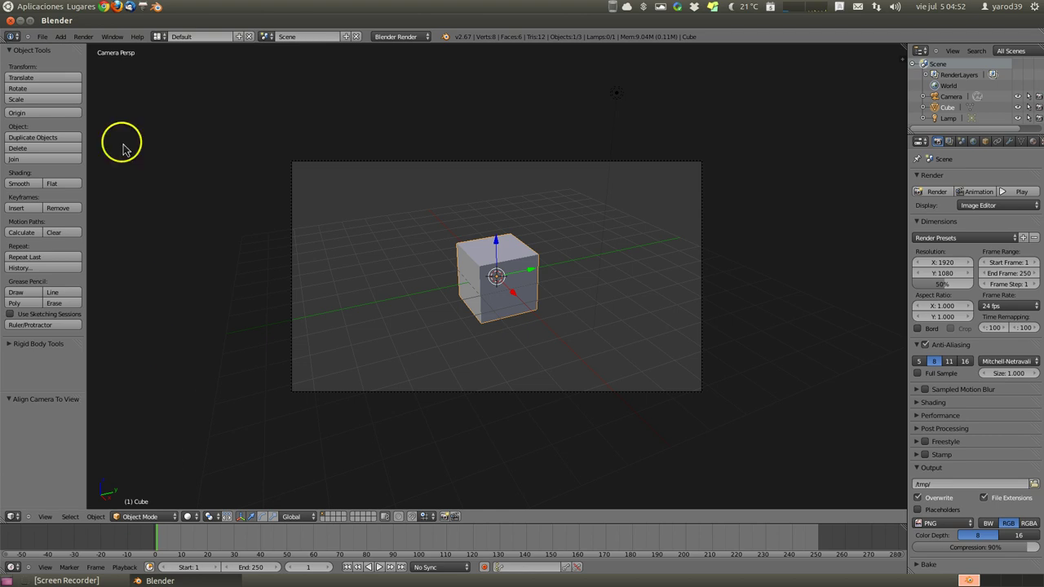
left_click(45, 39)
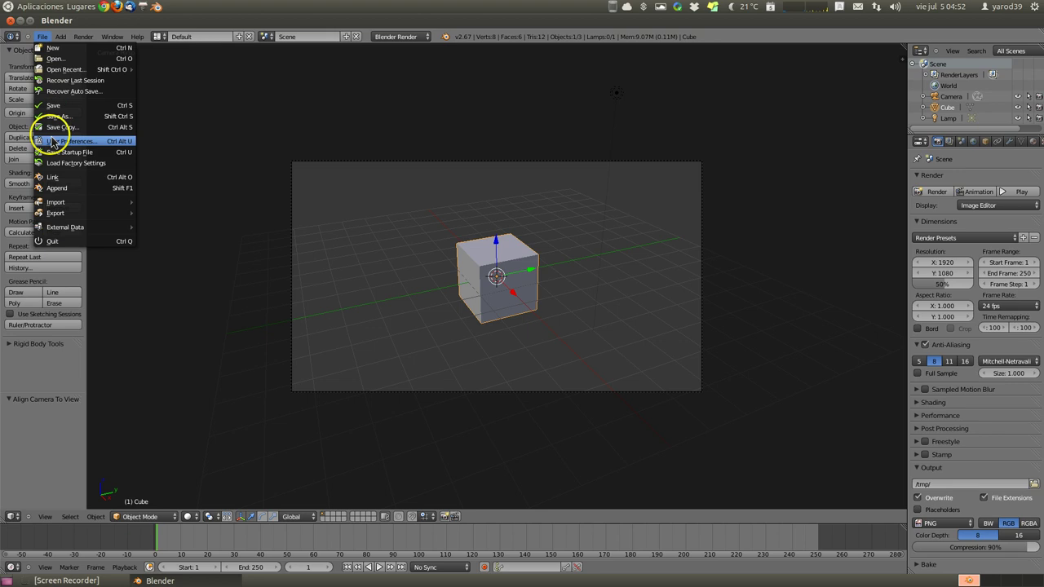
left_click(53, 166)
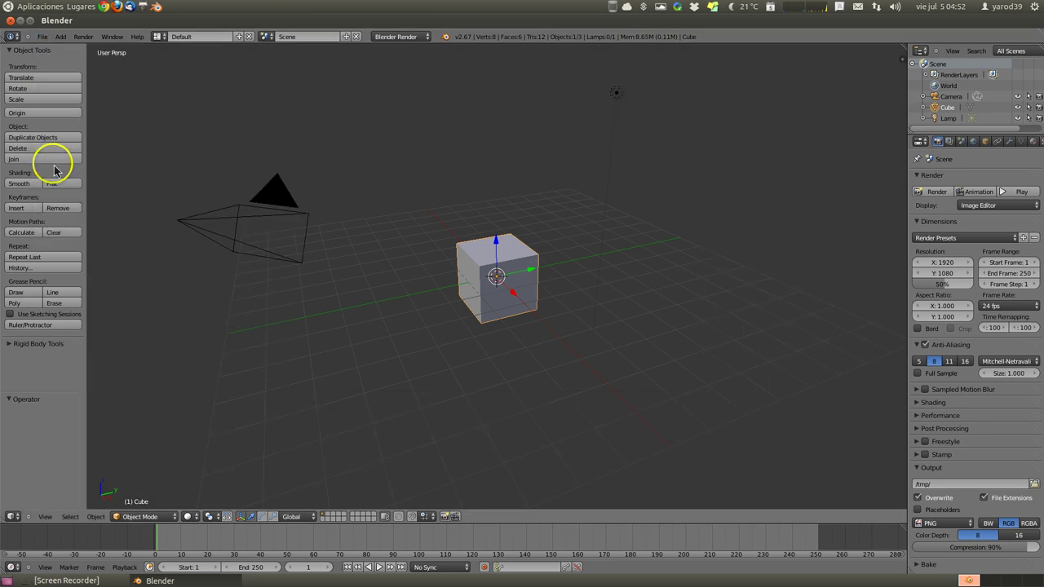
Frame the selected cube closely, then centre the view on the 3D cursor and zoom out
left_click(47, 517)
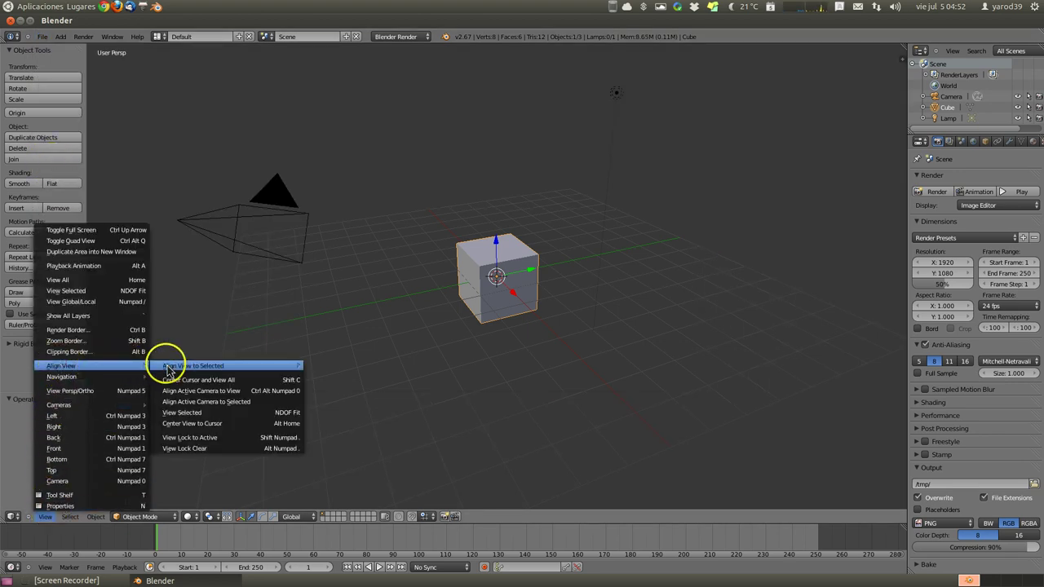
left_click(198, 413)
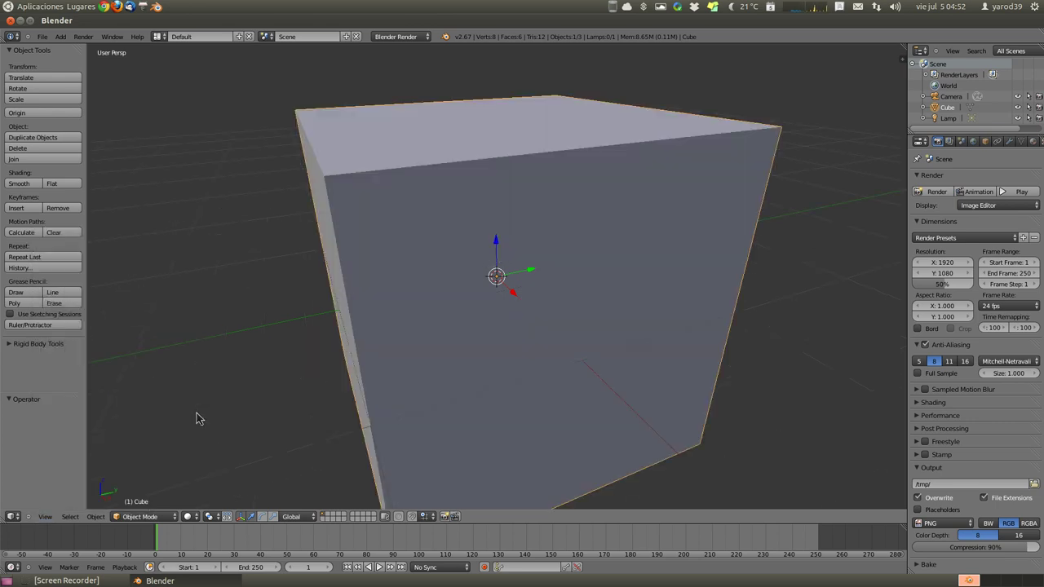
left_click(45, 516)
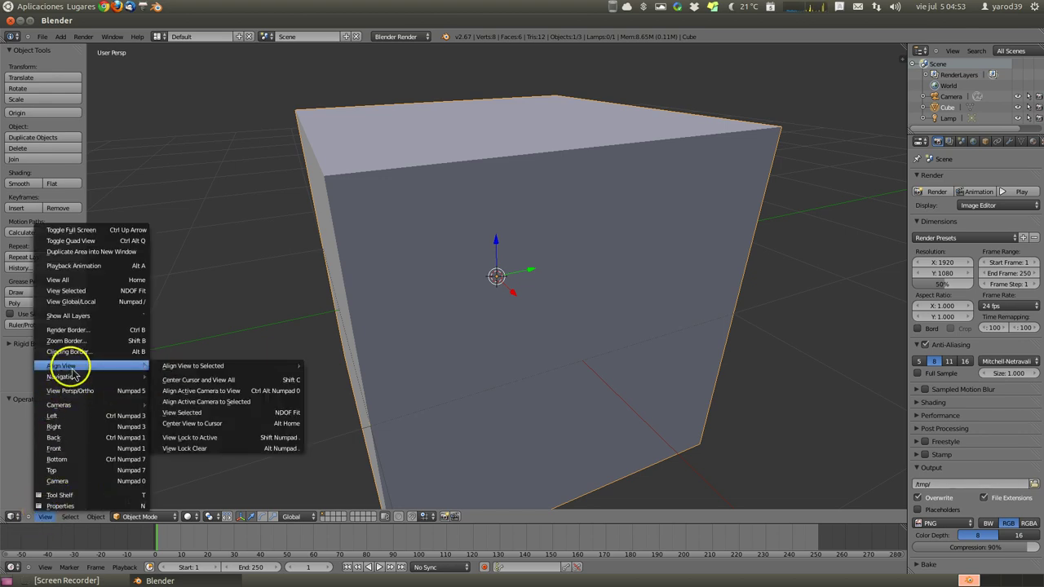
mouse_move(62, 365)
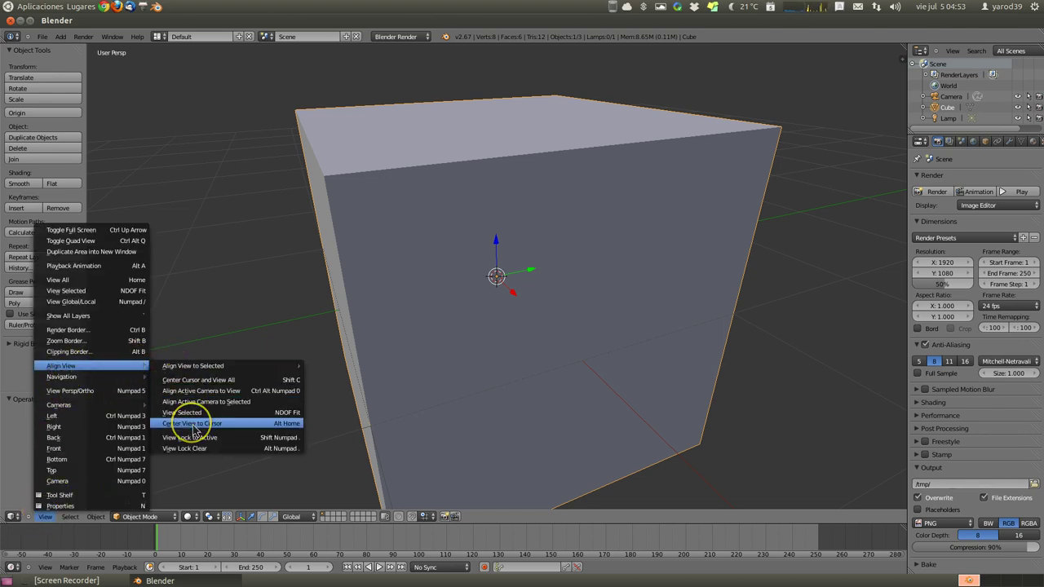
left_click(193, 423)
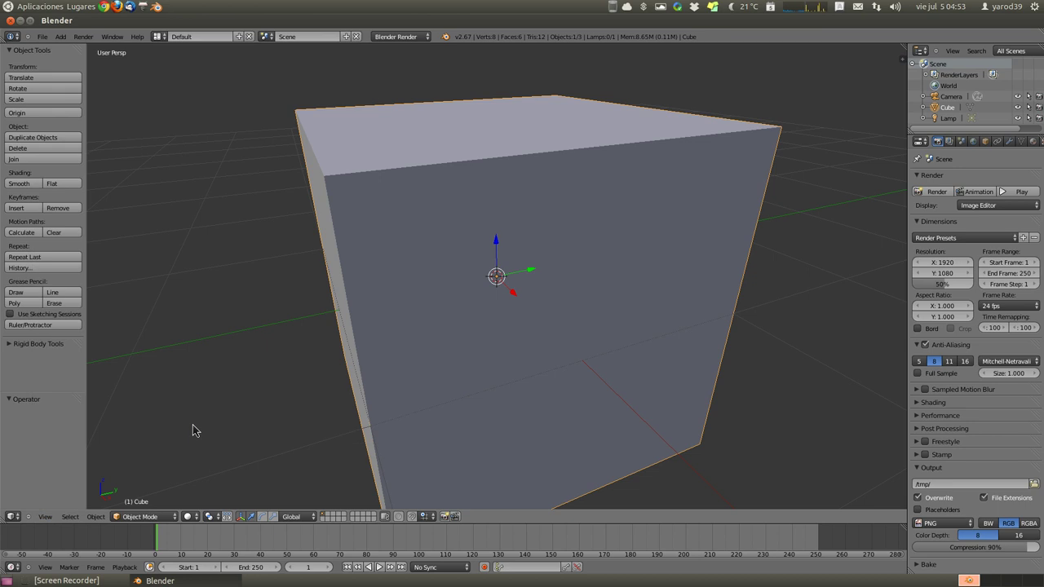
scroll(240, 387, "down", 6)
scroll(232, 391, "down", 2)
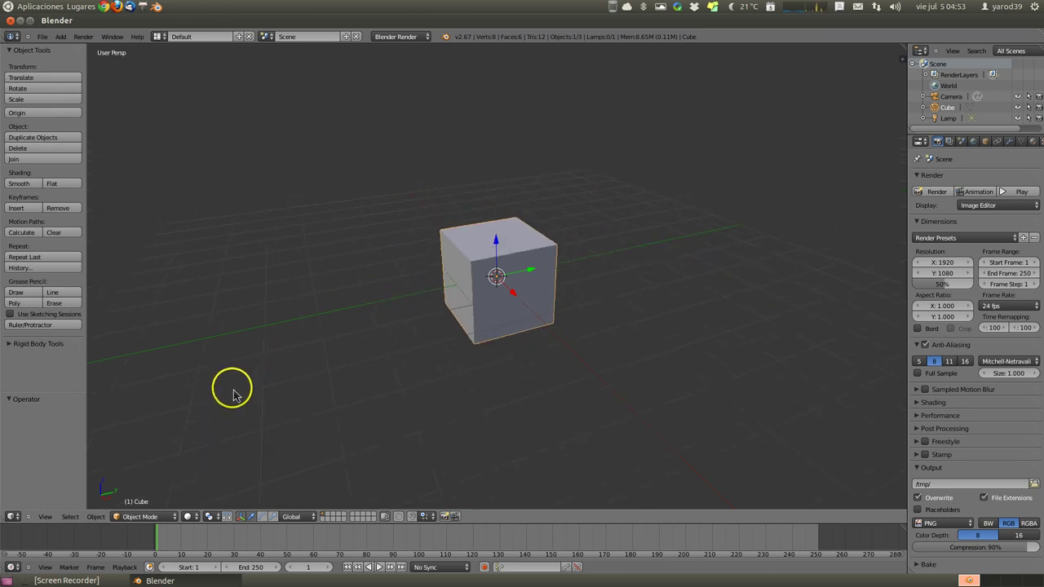
scroll(230, 395, "down", 2)
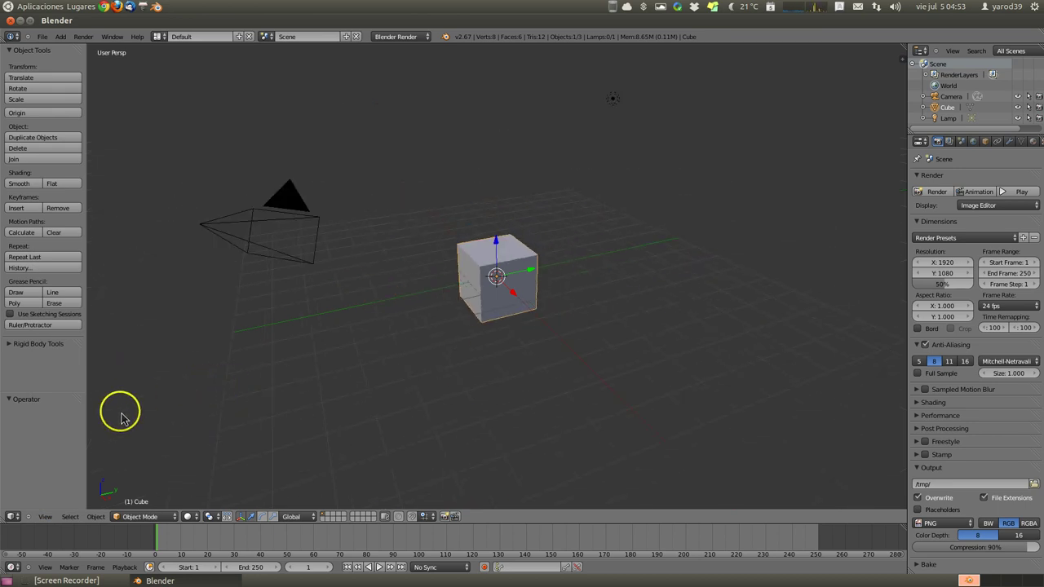
left_click(46, 518)
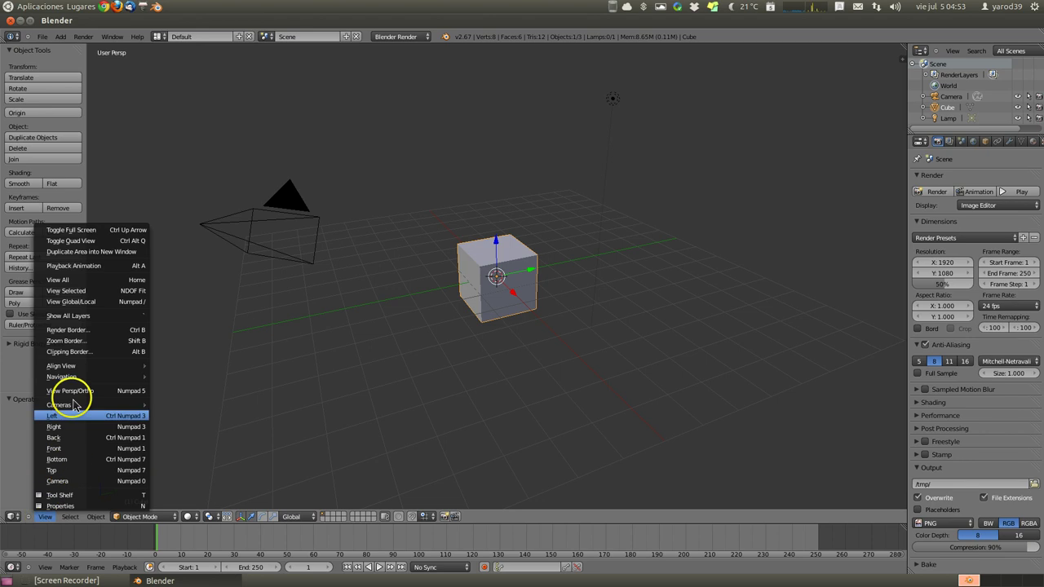
mouse_move(62, 366)
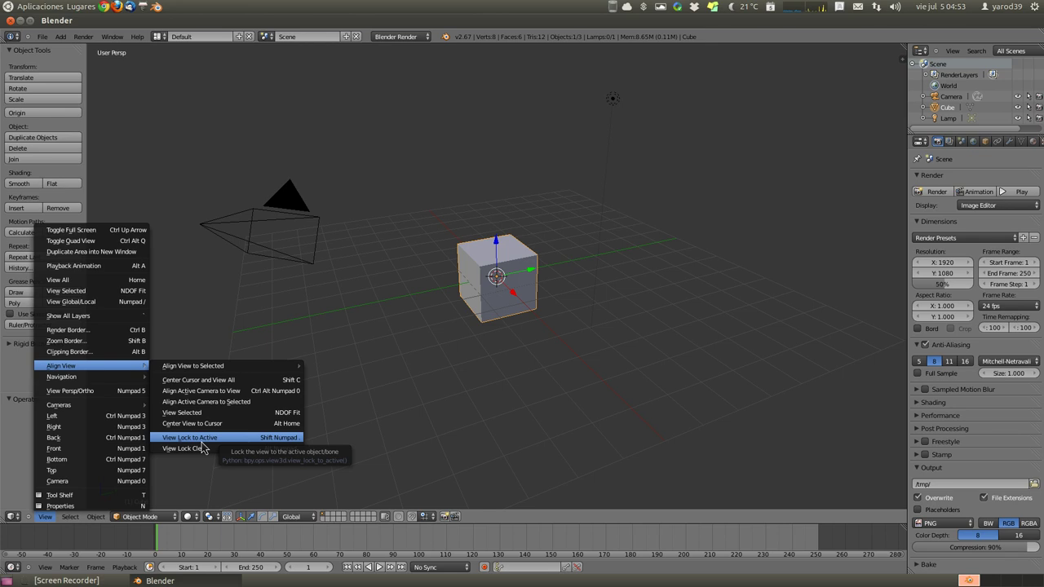
left_click(203, 447)
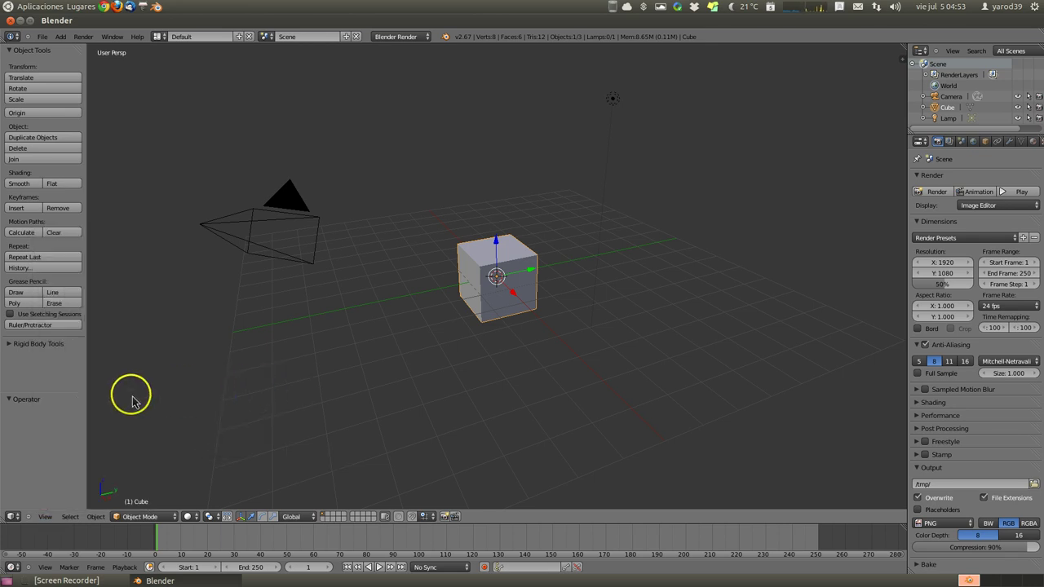
left_click(70, 519)
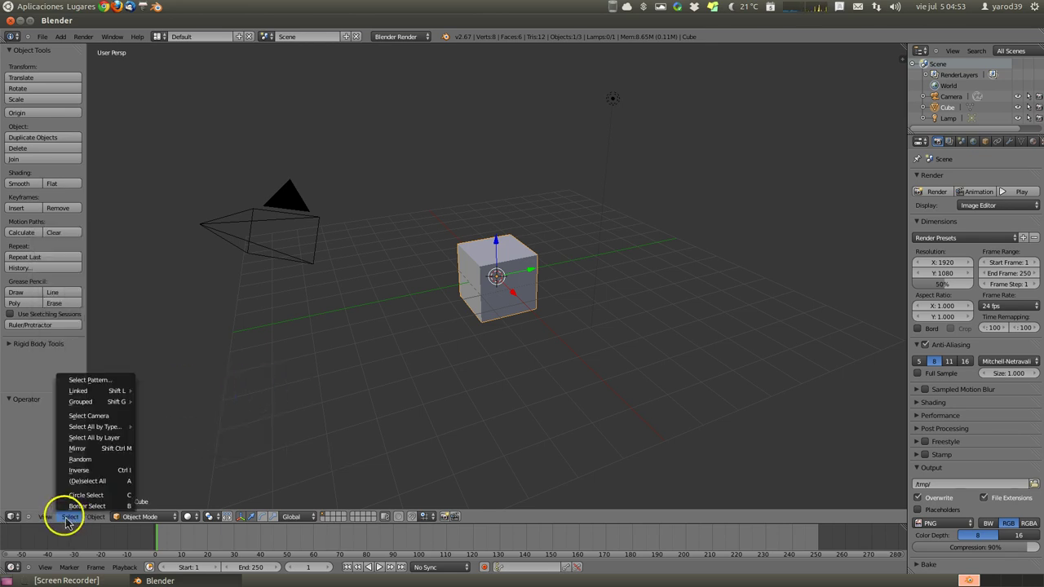
left_click(45, 519)
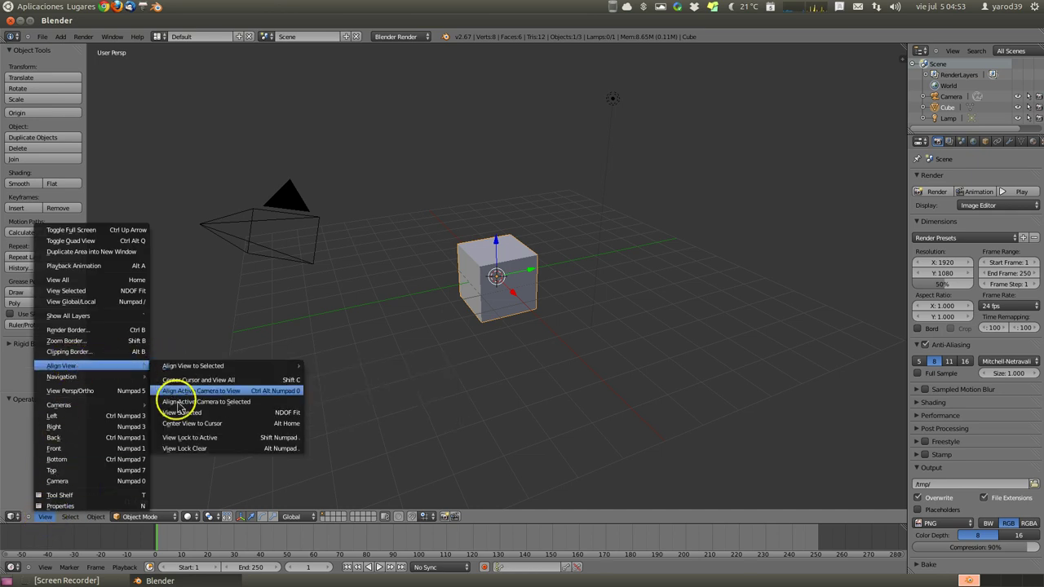
left_click(176, 447)
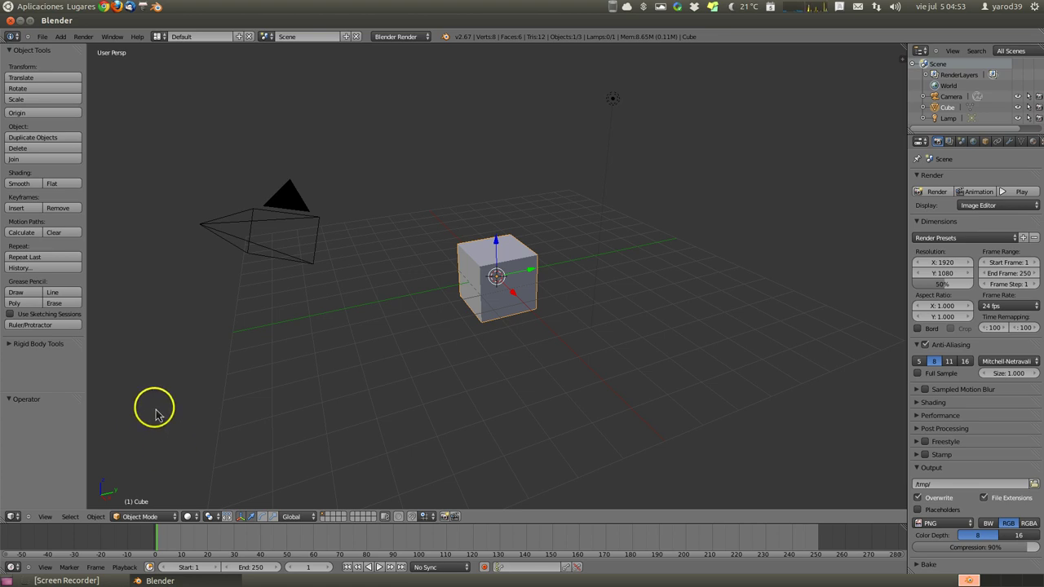
Orbit the view left, right and upward, then pan left so the scene shifts right
left_click(46, 517)
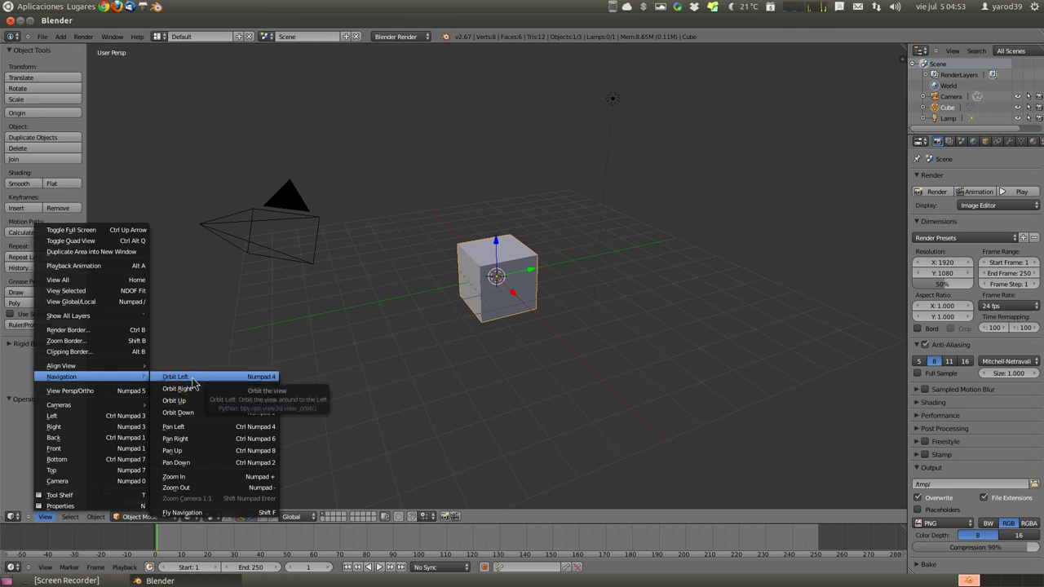
left_click(193, 382)
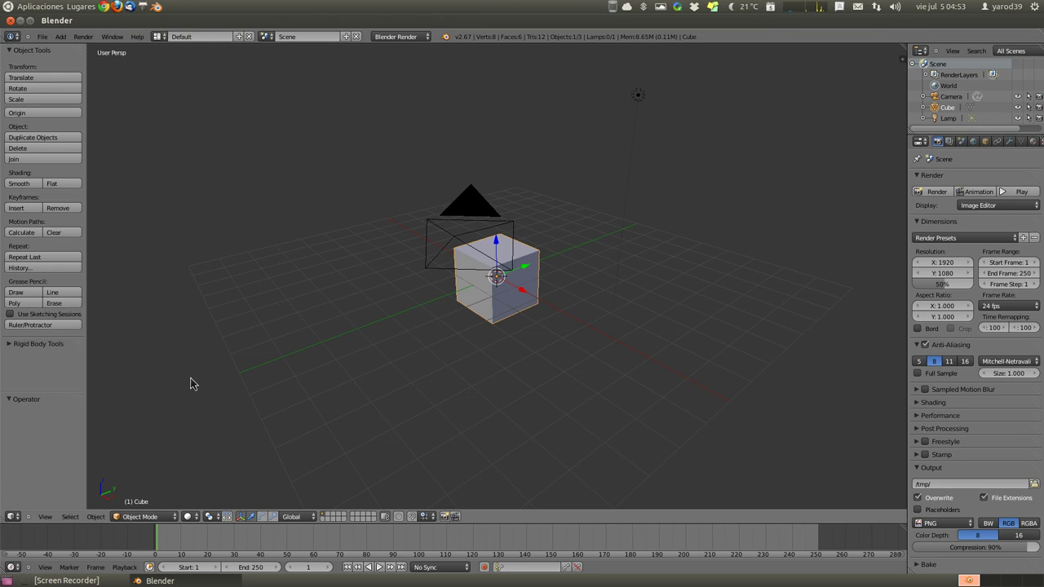
left_click(45, 518)
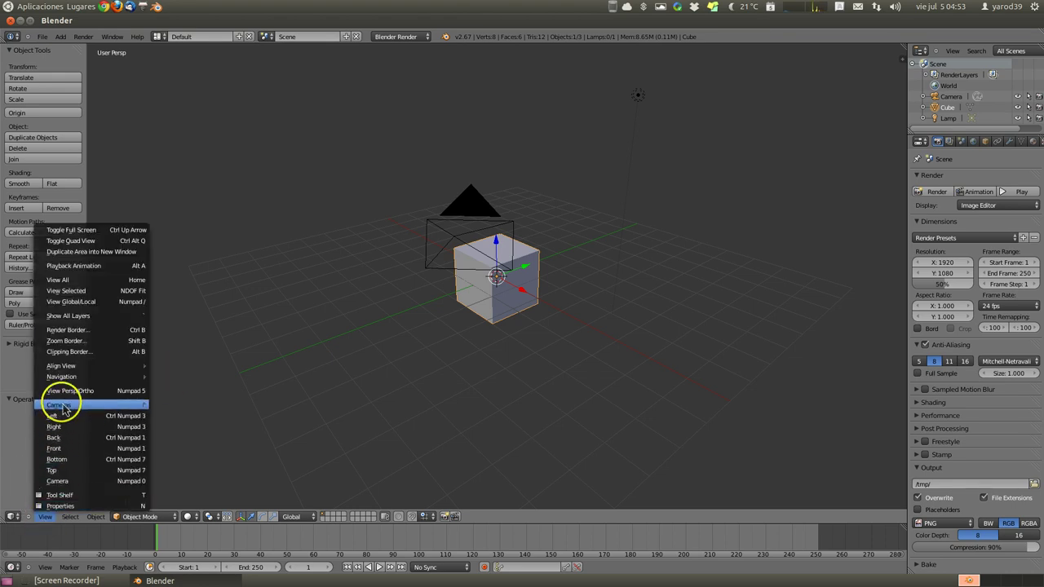
mouse_move(94, 377)
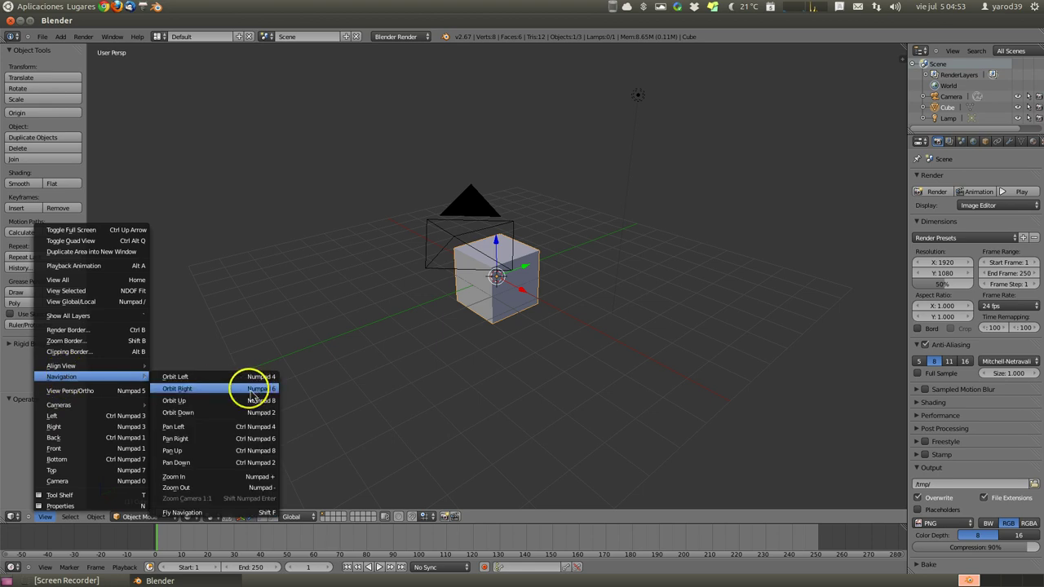
left_click(237, 391)
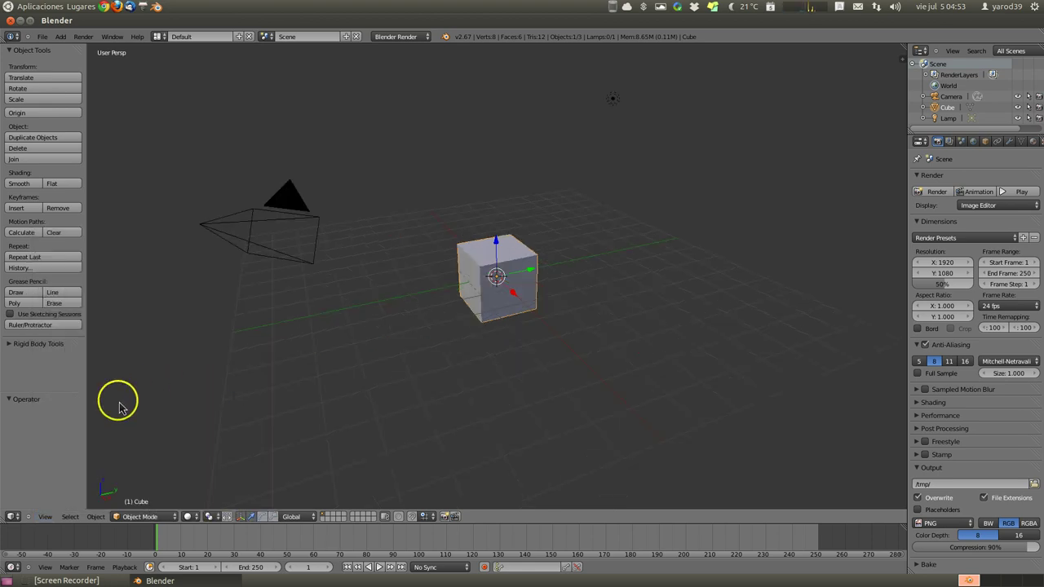
left_click(45, 517)
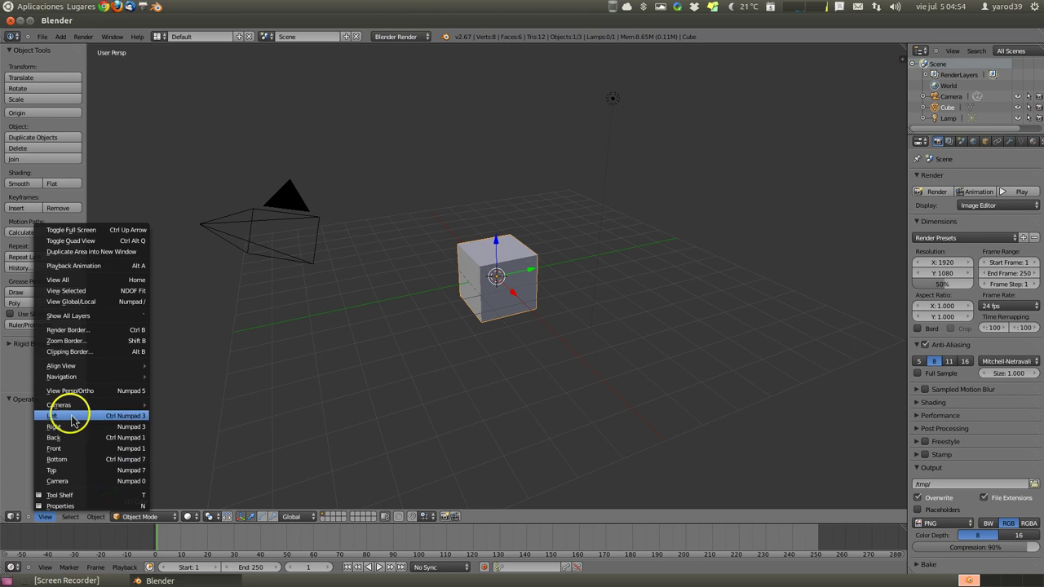
mouse_move(62, 377)
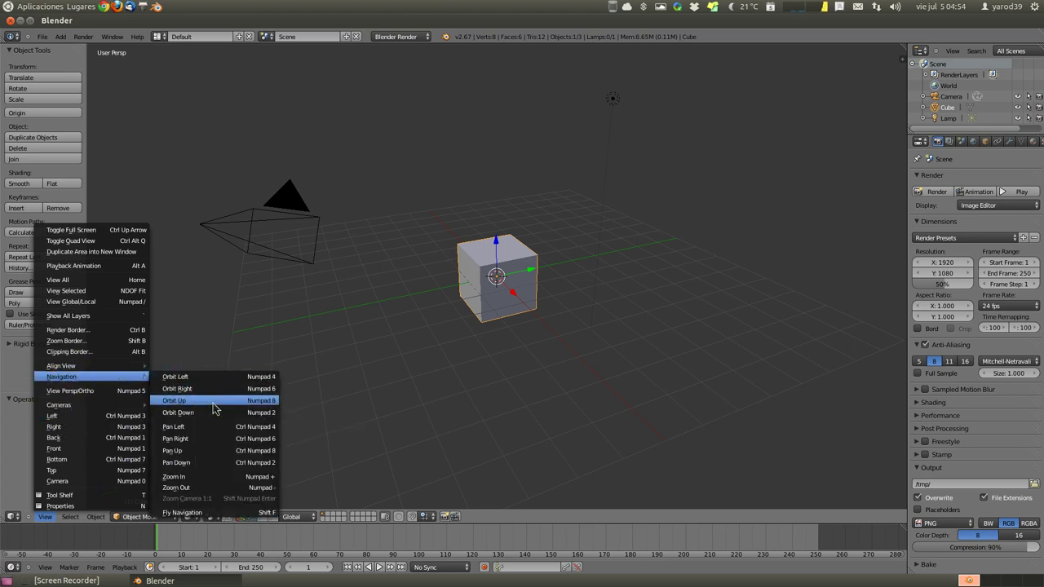
left_click(215, 408)
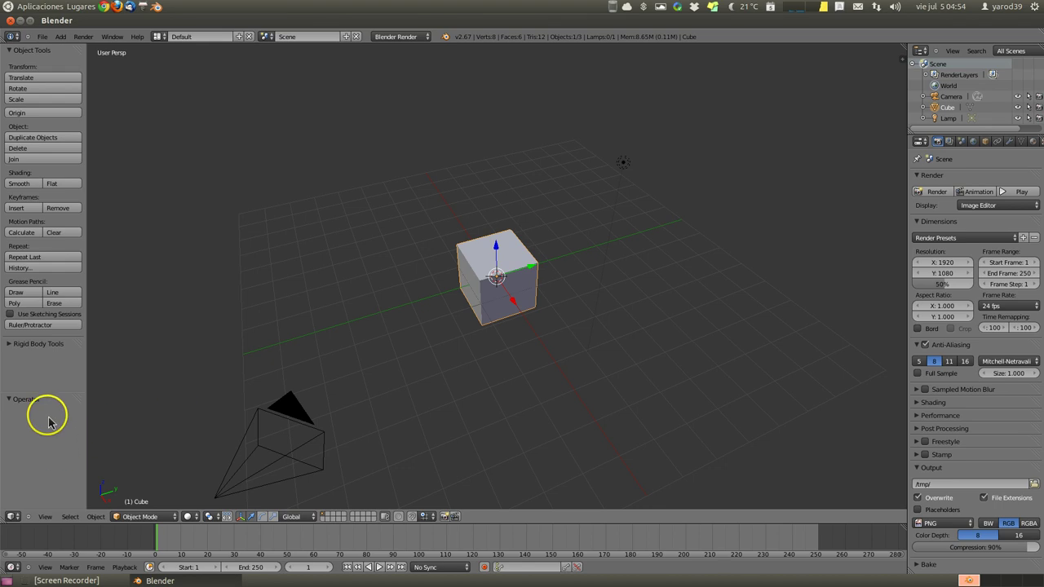
left_click(45, 517)
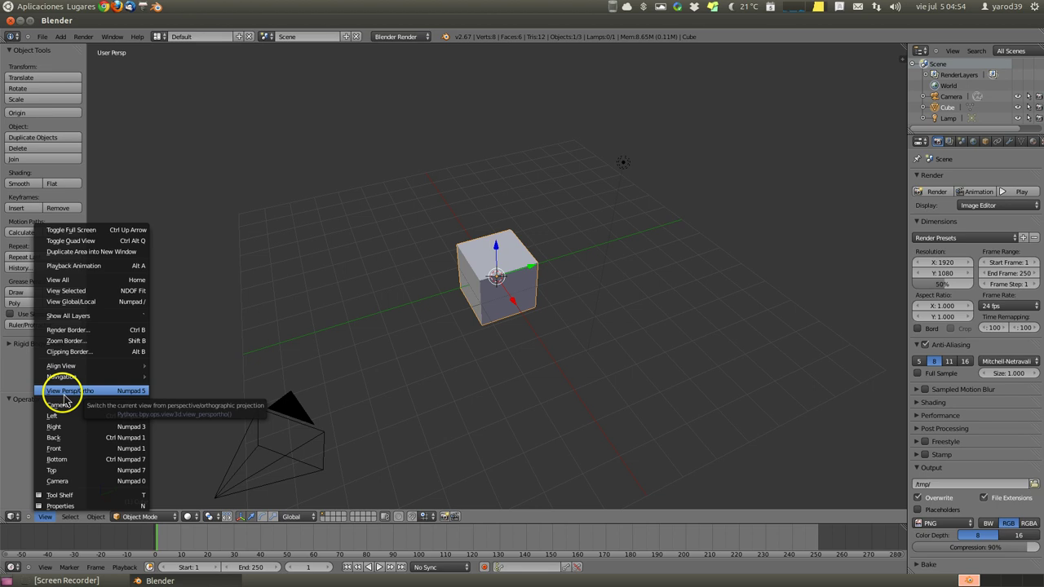
mouse_move(62, 376)
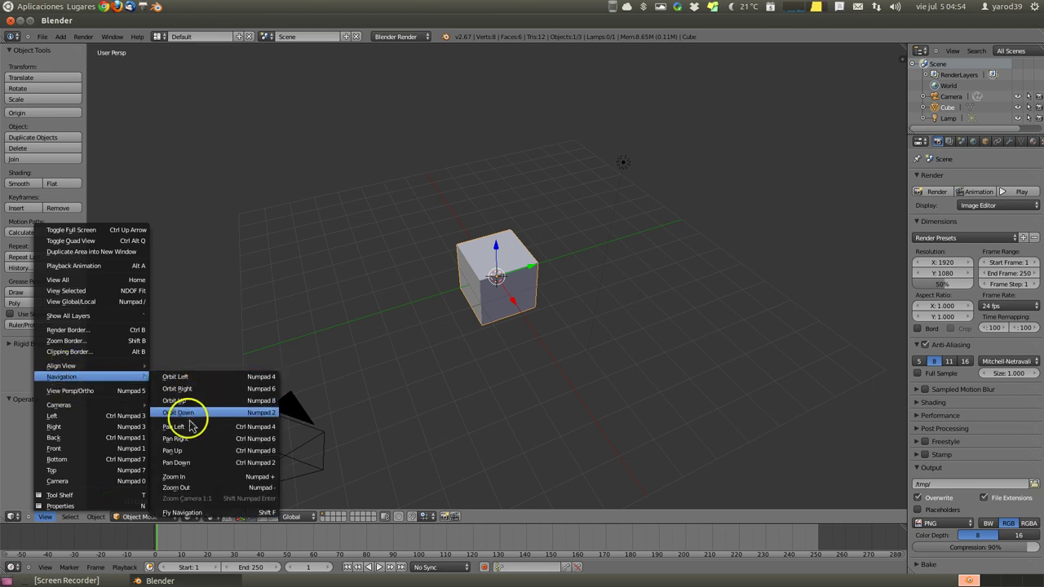
left_click(189, 428)
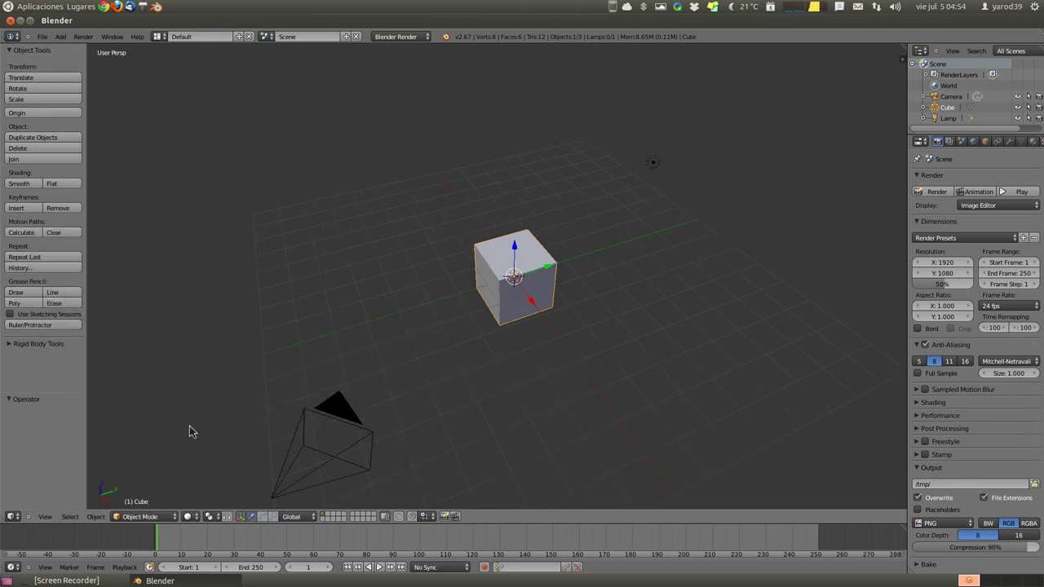
Use Fly Navigation to steer to a downward view of the cube and camera
left_click(47, 518)
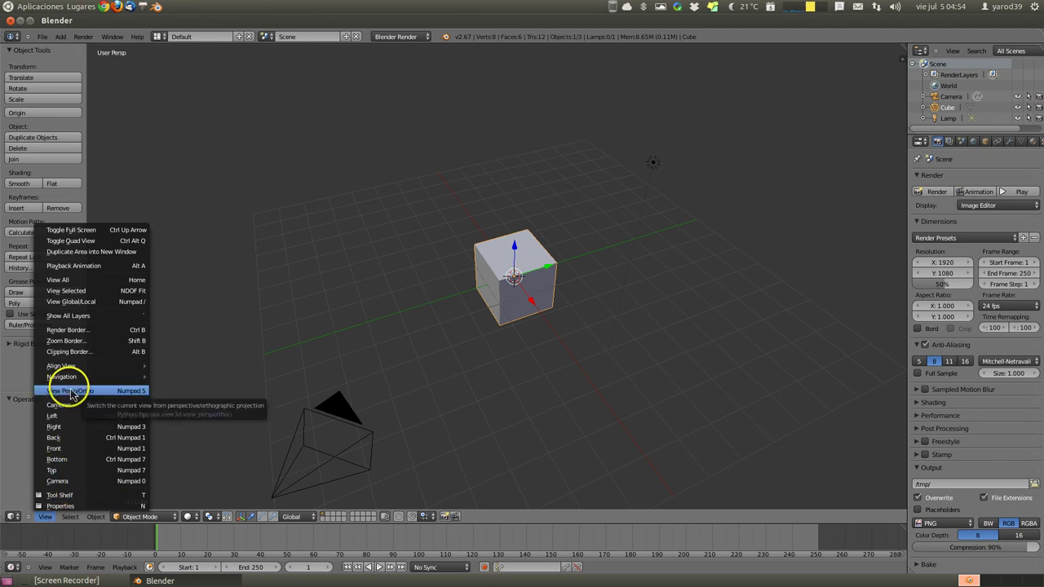
mouse_move(90, 377)
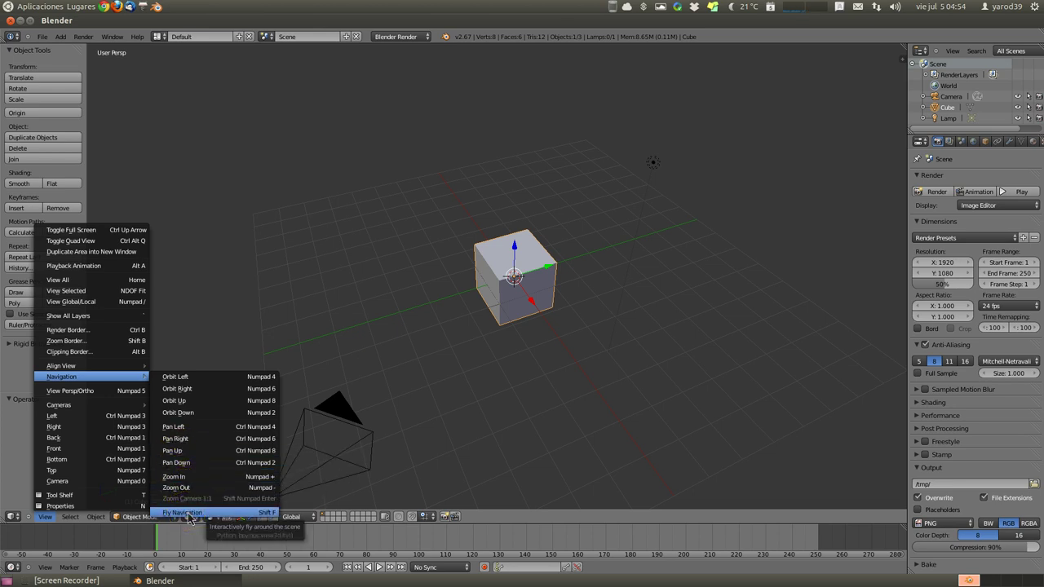
left_click(187, 512)
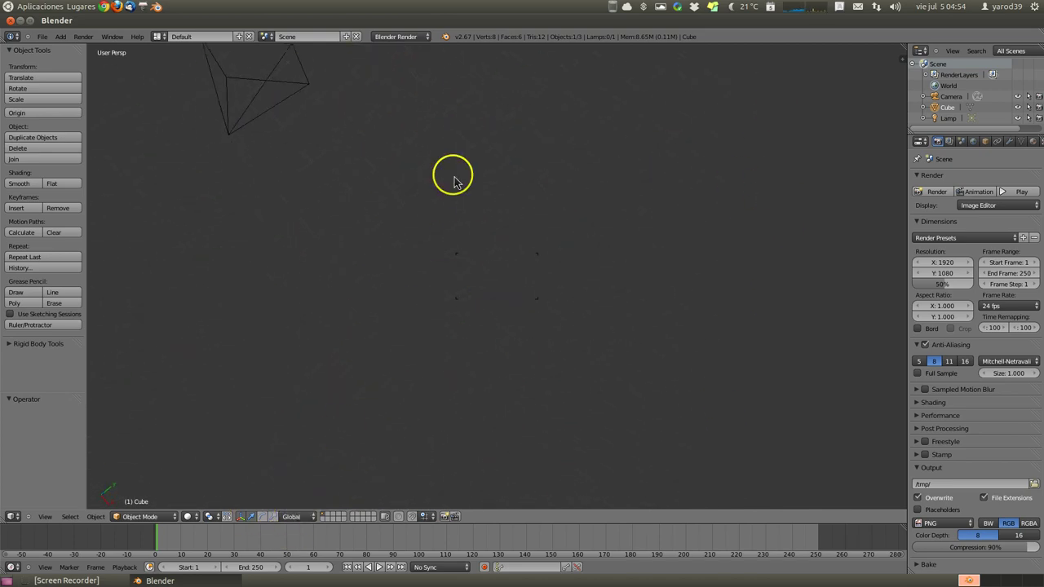
left_click(473, 107)
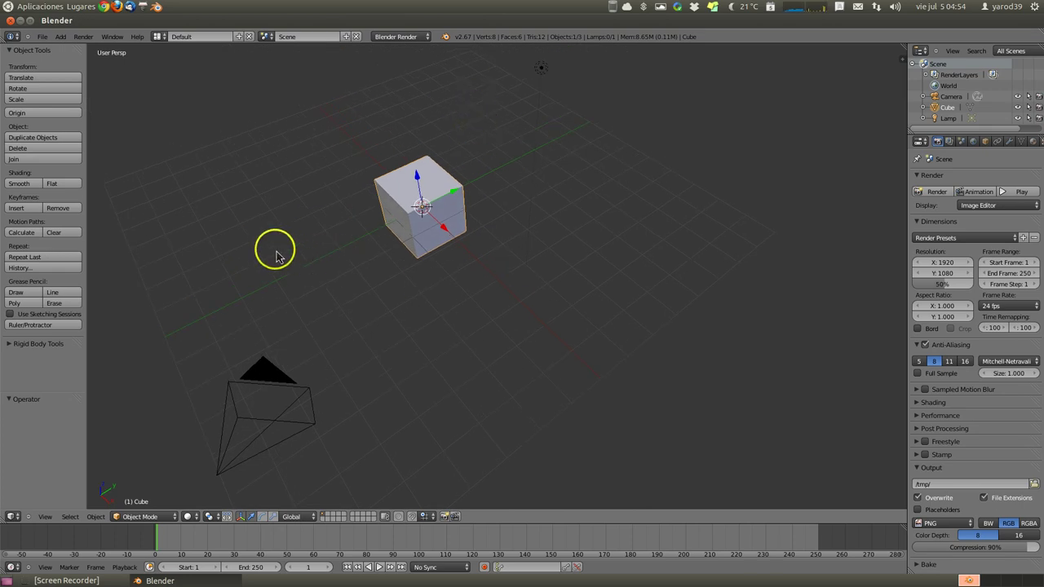
Switch to orthographic view, set the cube as the active camera, and move it with G
left_click(46, 519)
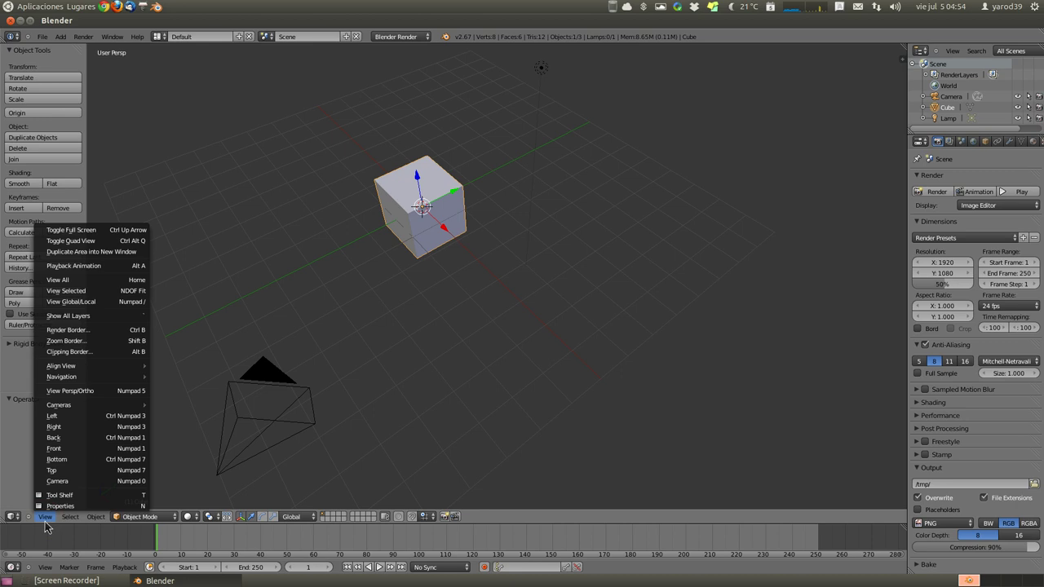
left_click(72, 392)
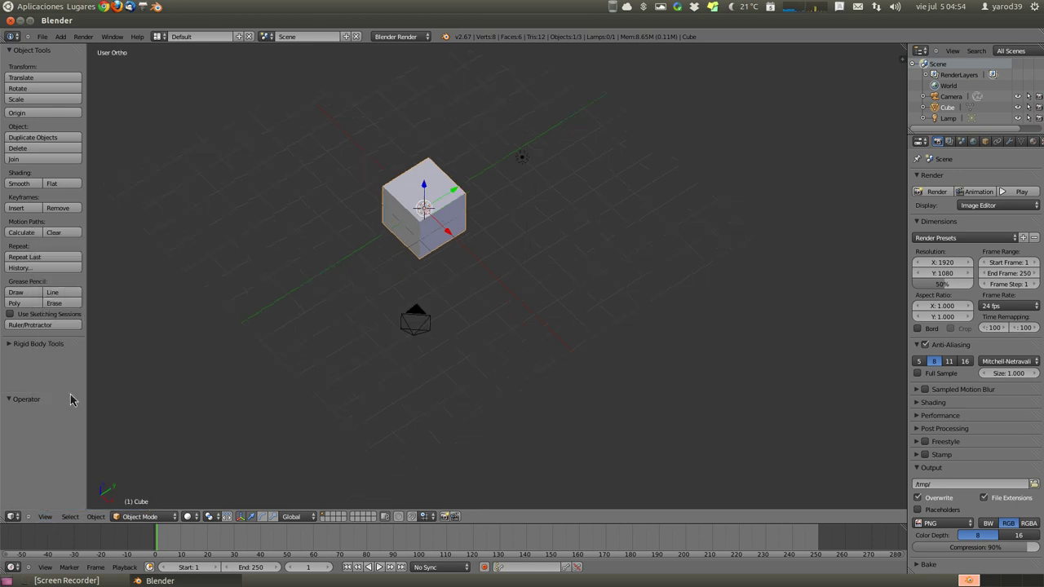
left_click(47, 522)
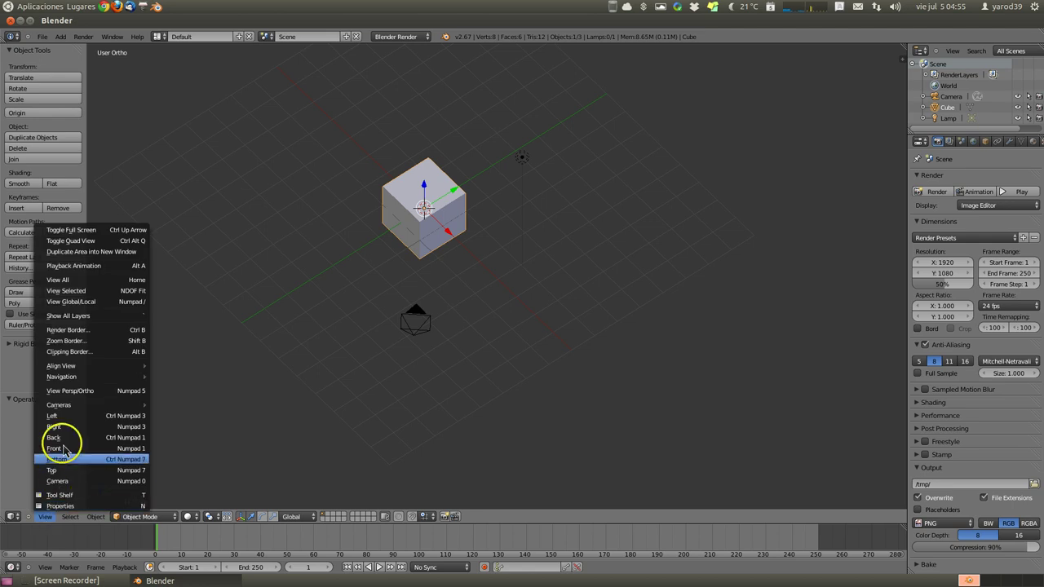
mouse_move(59, 405)
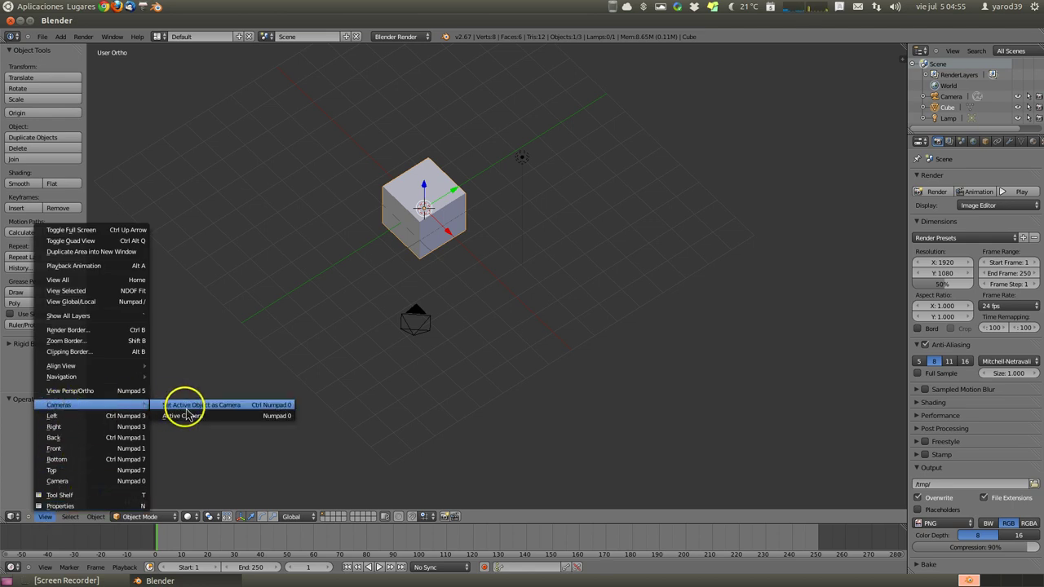
left_click(185, 409)
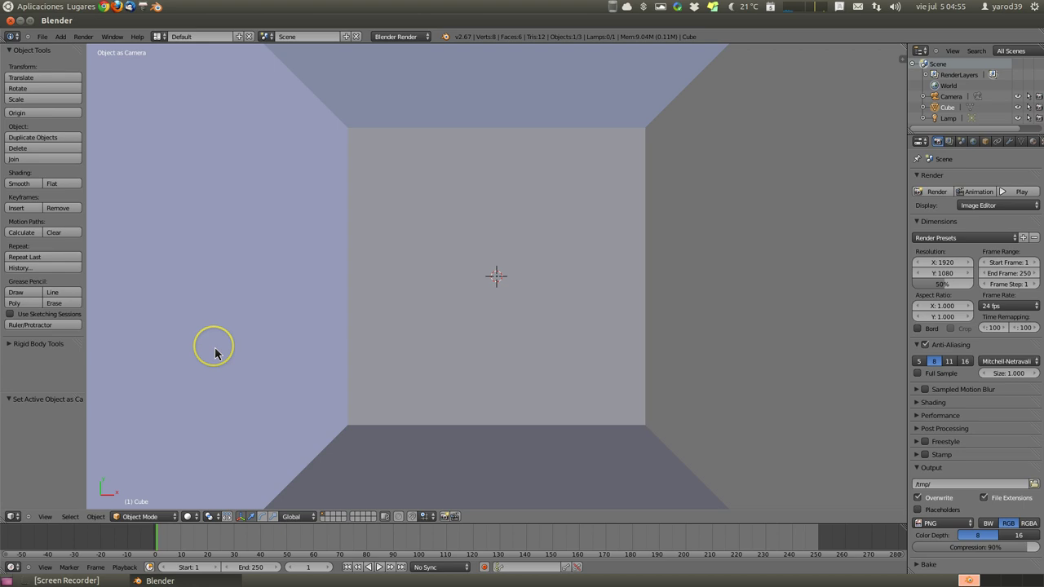
key("g")
left_click(275, 381)
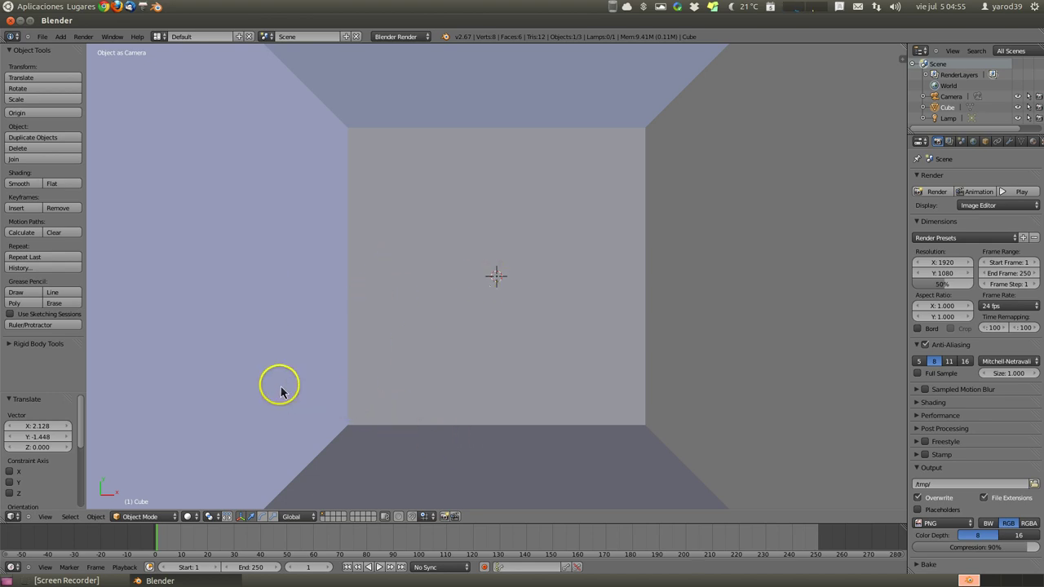
Toggle off the cube's camera view to return to the user orthographic view
left_click(46, 519)
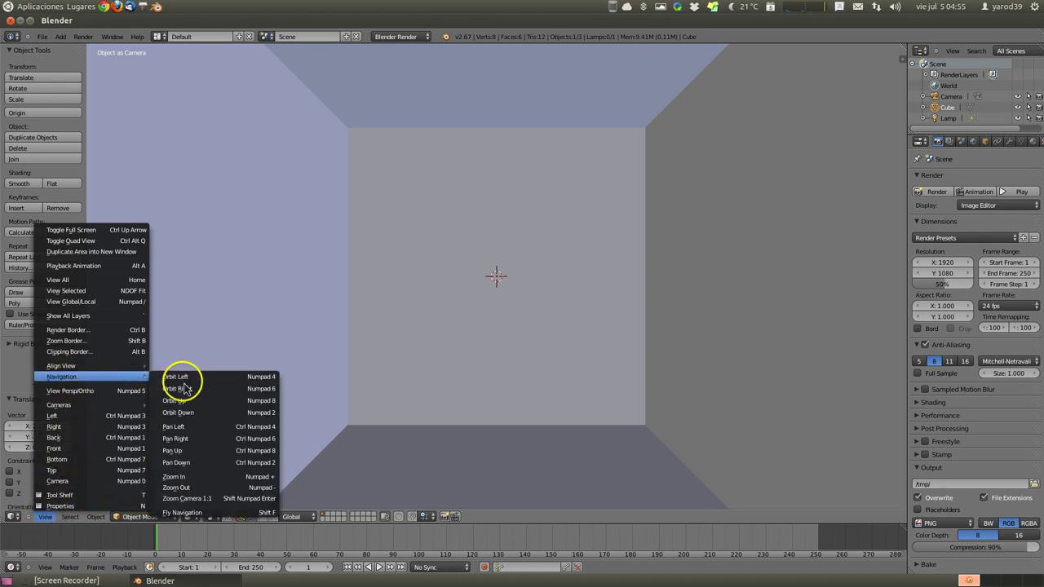
mouse_move(59, 405)
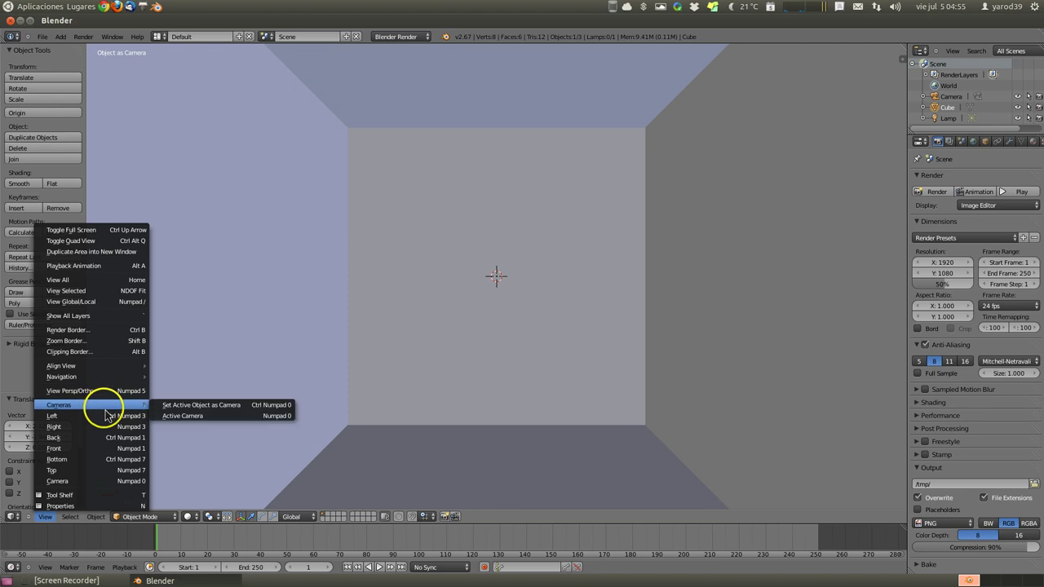
left_click(187, 418)
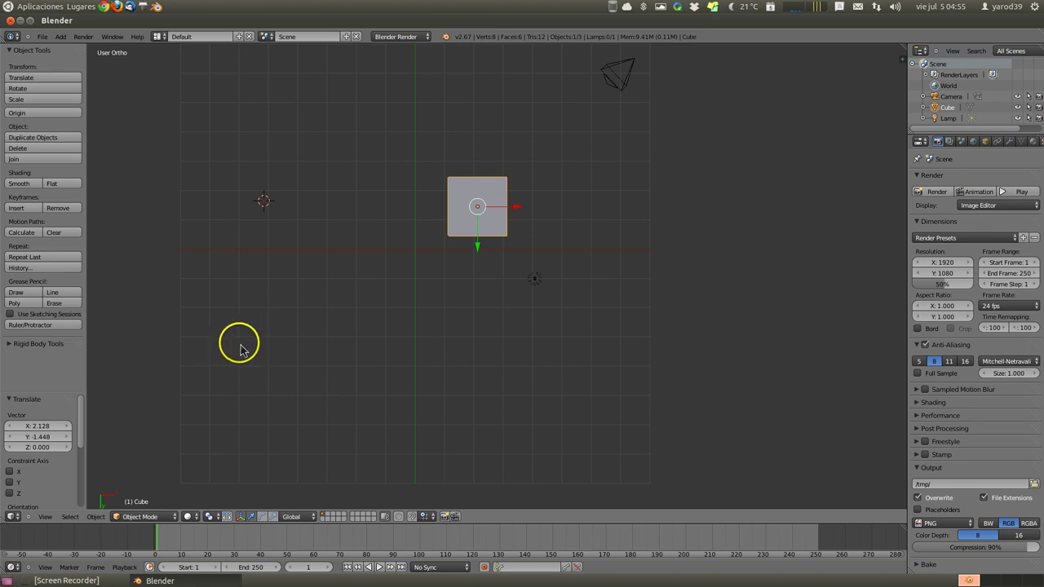
Load factory settings and switch to the Left preset view of the cube
left_click(37, 38)
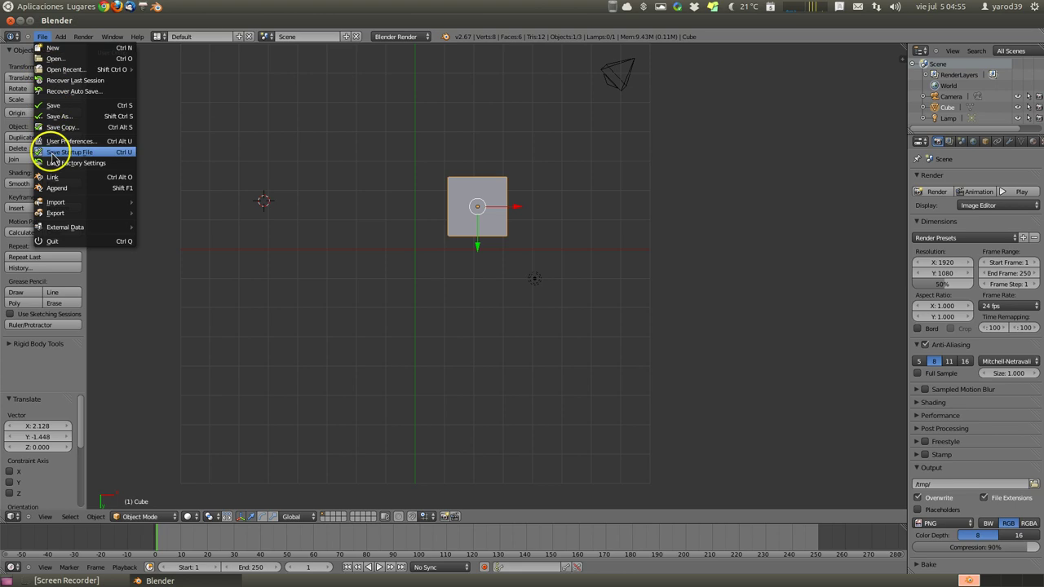
left_click(55, 163)
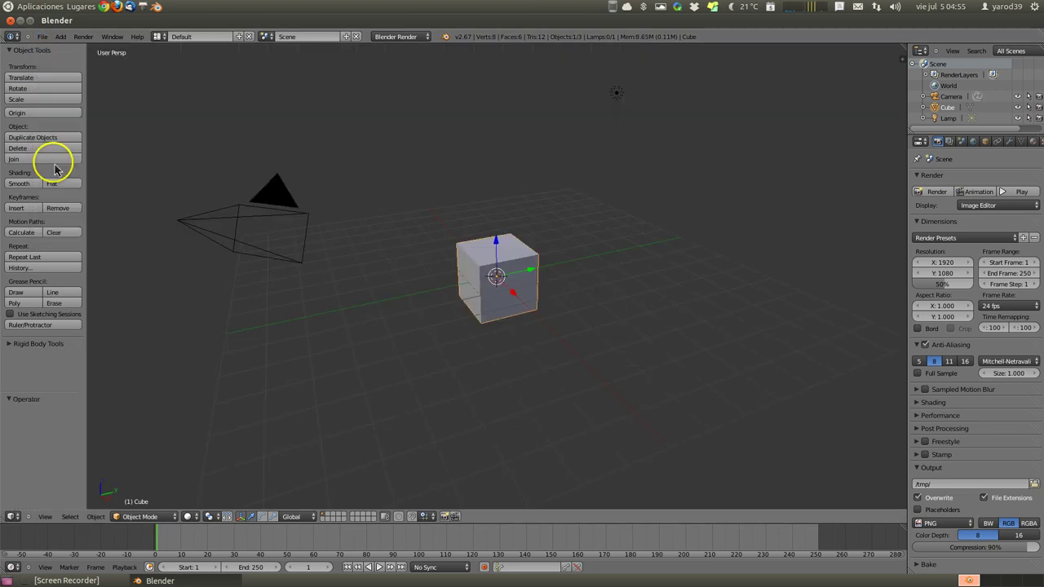
left_click(47, 517)
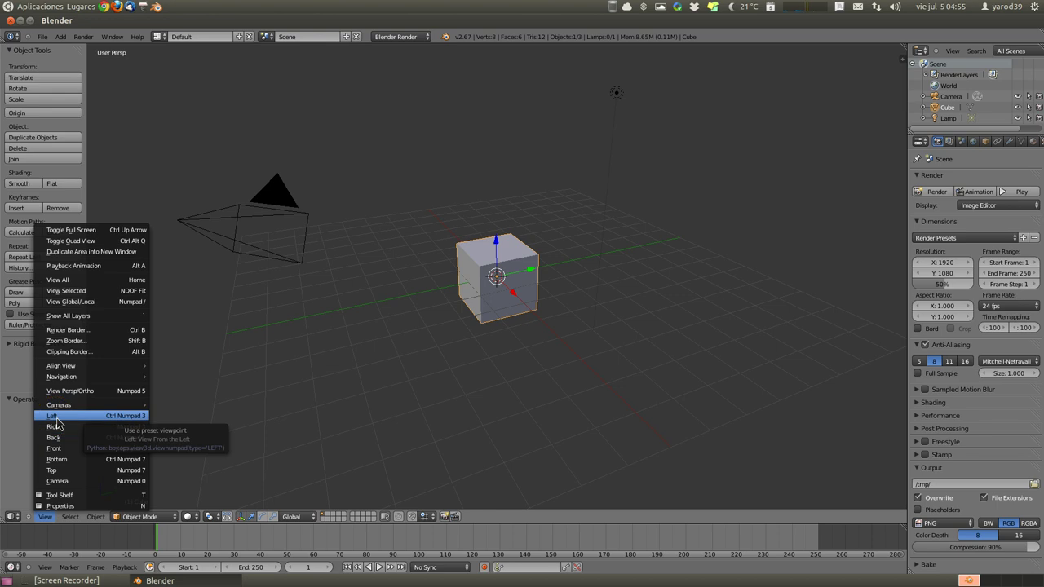
left_click(55, 418)
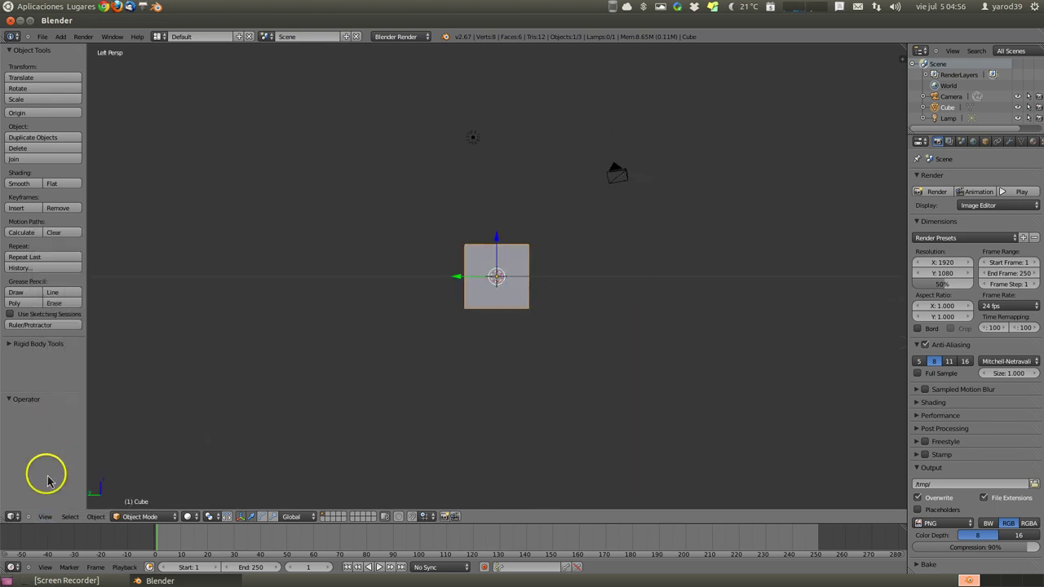
left_click(45, 516)
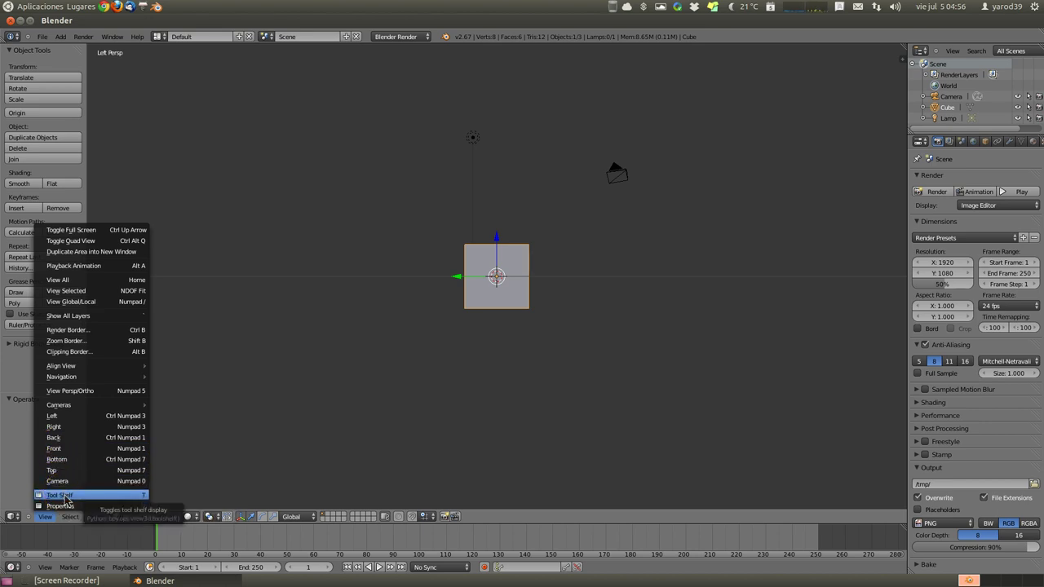
Hide the tool shelf, show it again, then reload factory settings
left_click(54, 496)
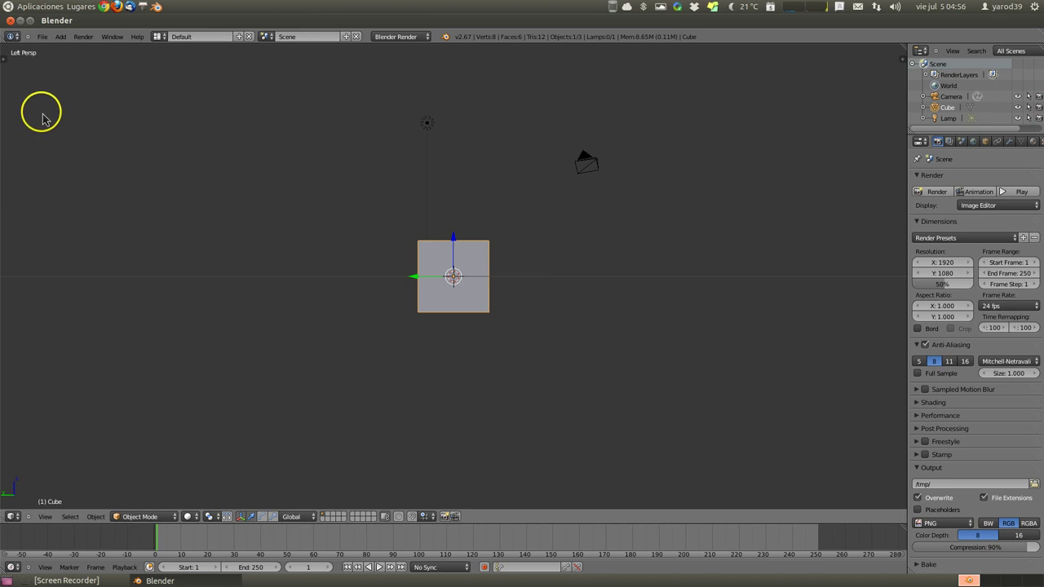
left_click(7, 62)
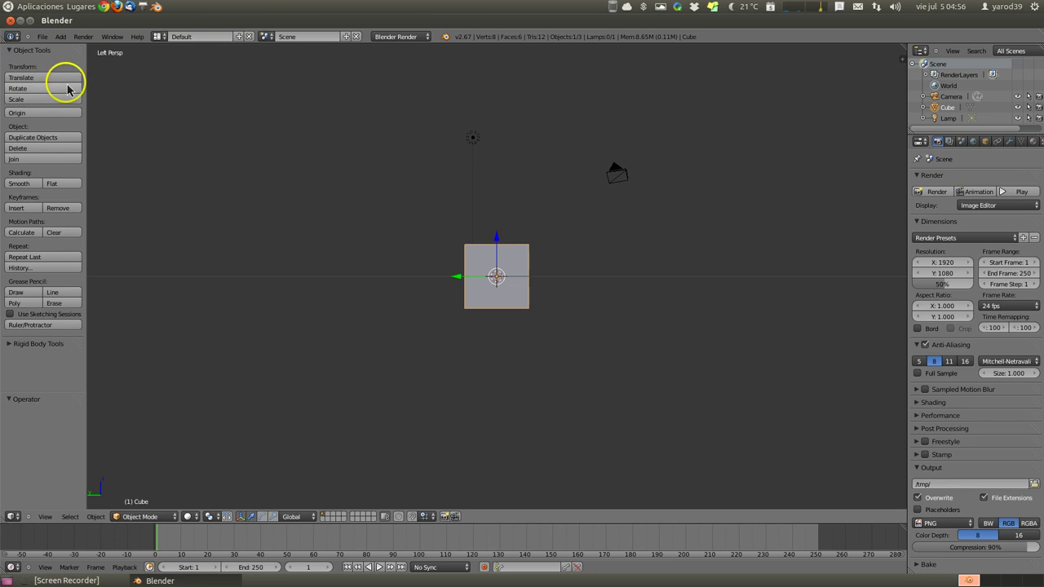
left_click(42, 36)
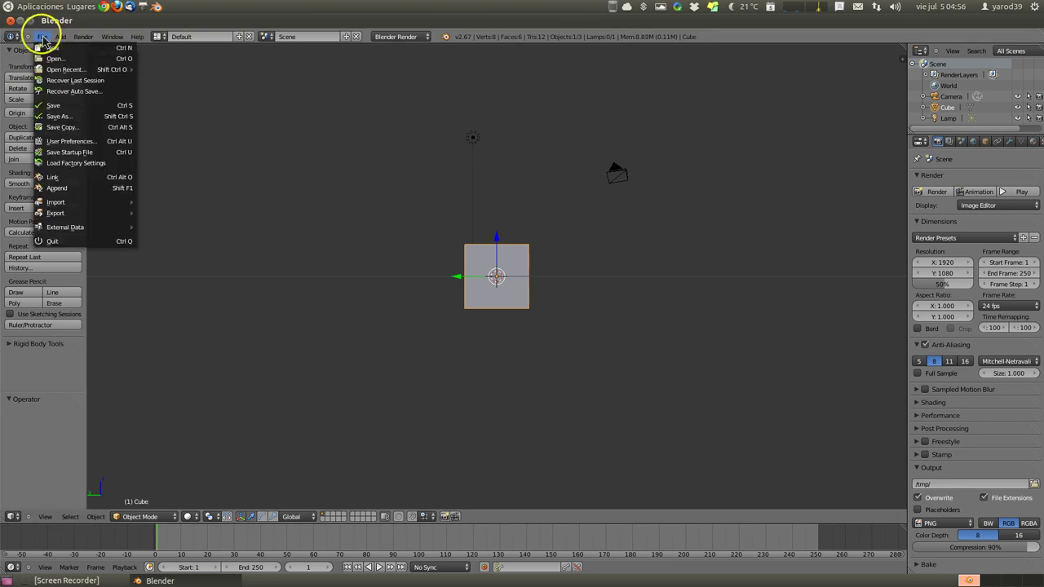
left_click(56, 163)
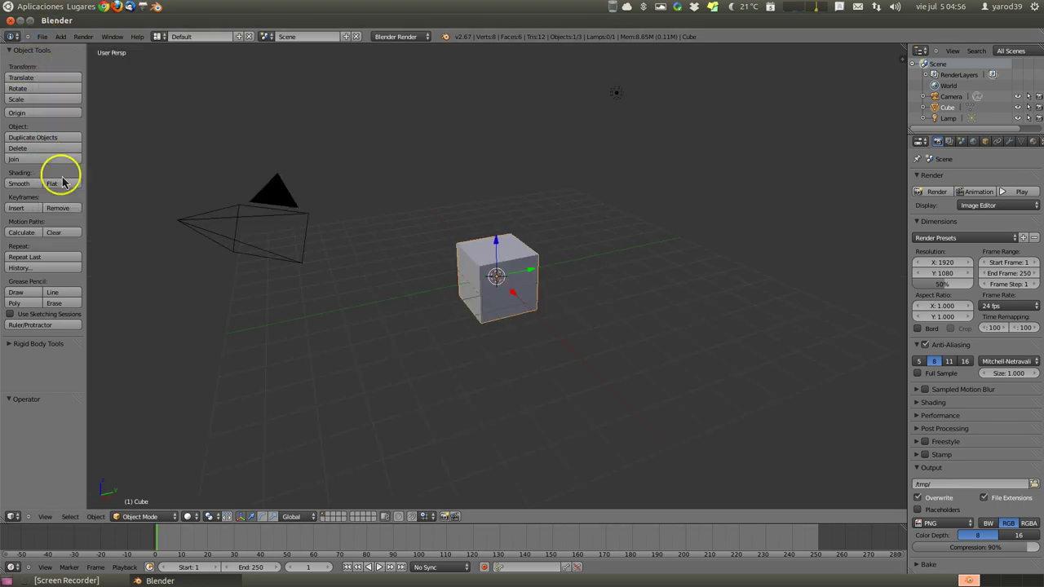
left_click(48, 519)
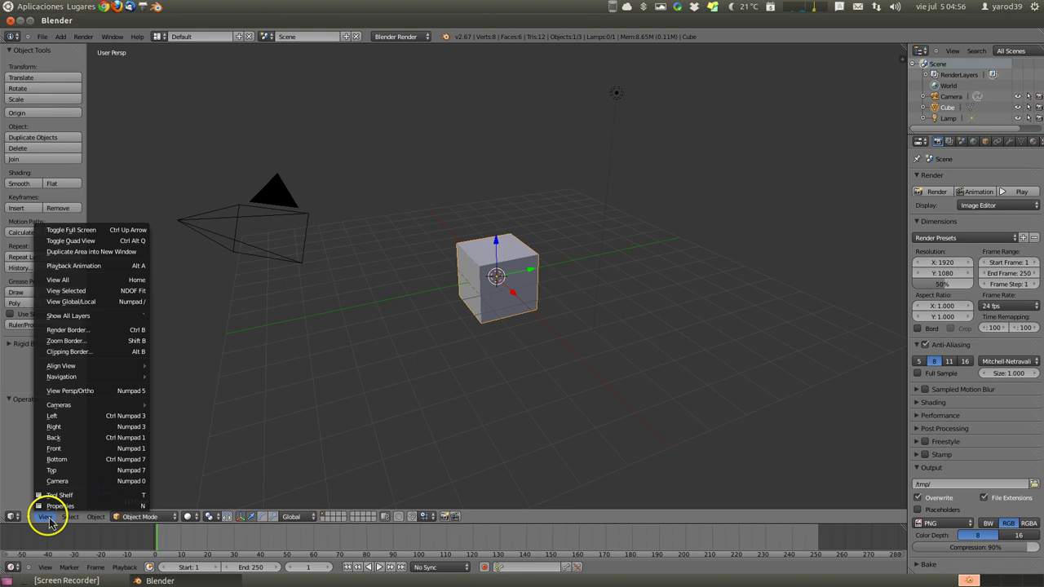
left_click(54, 506)
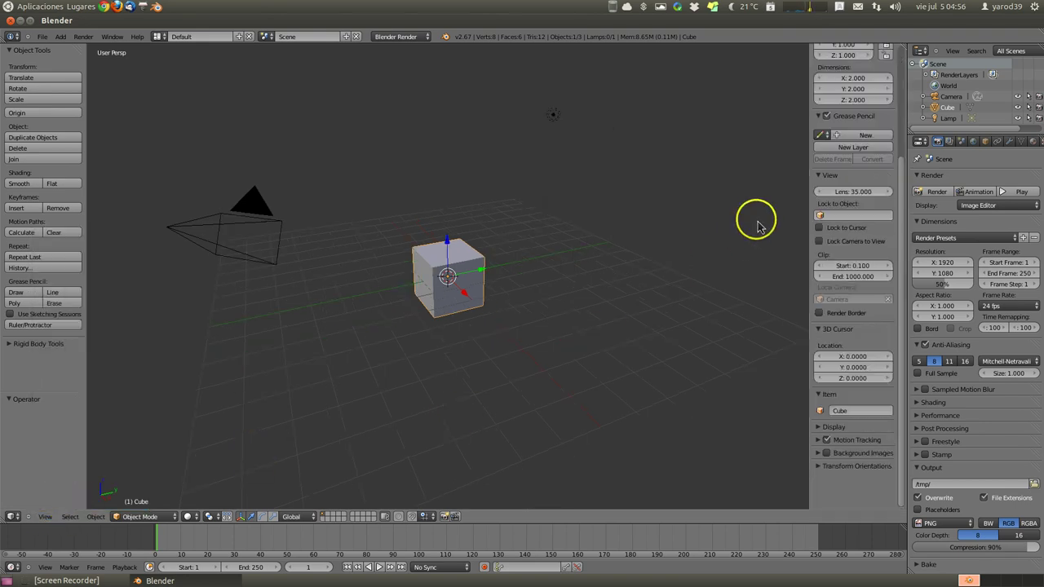
scroll(848, 418, "up", 3)
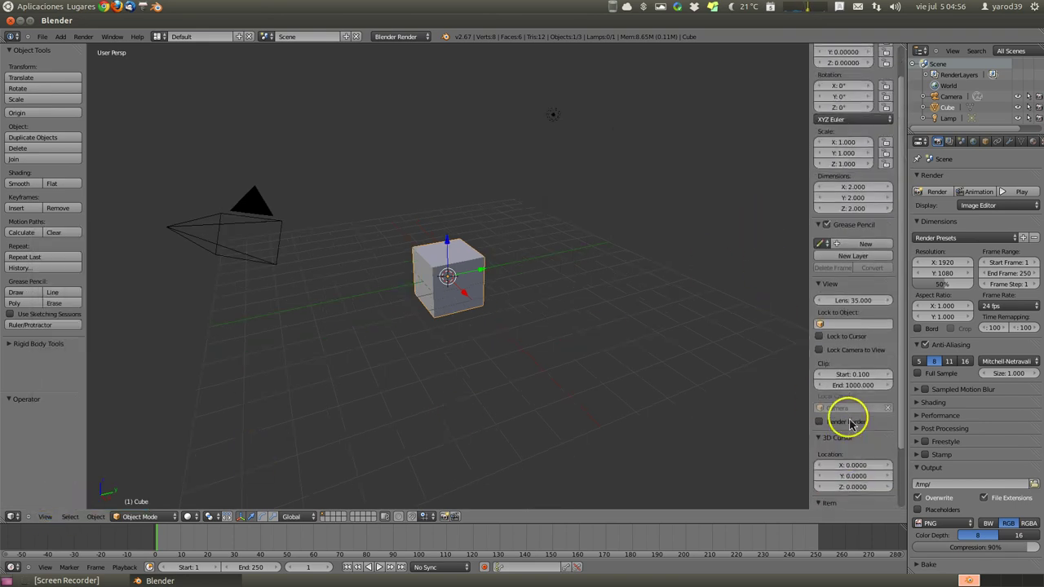
scroll(848, 422, "up", 2)
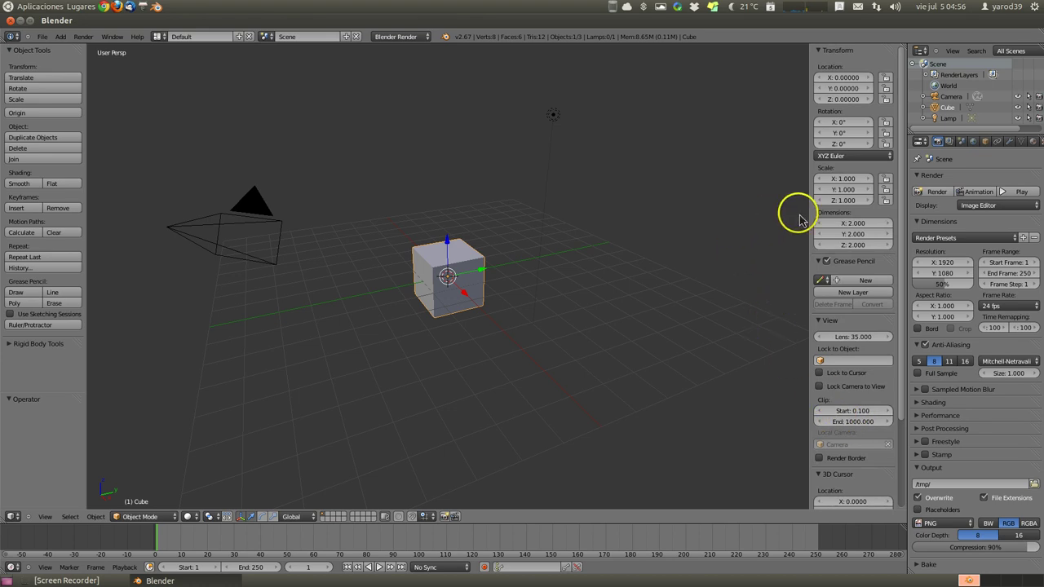
key("n")
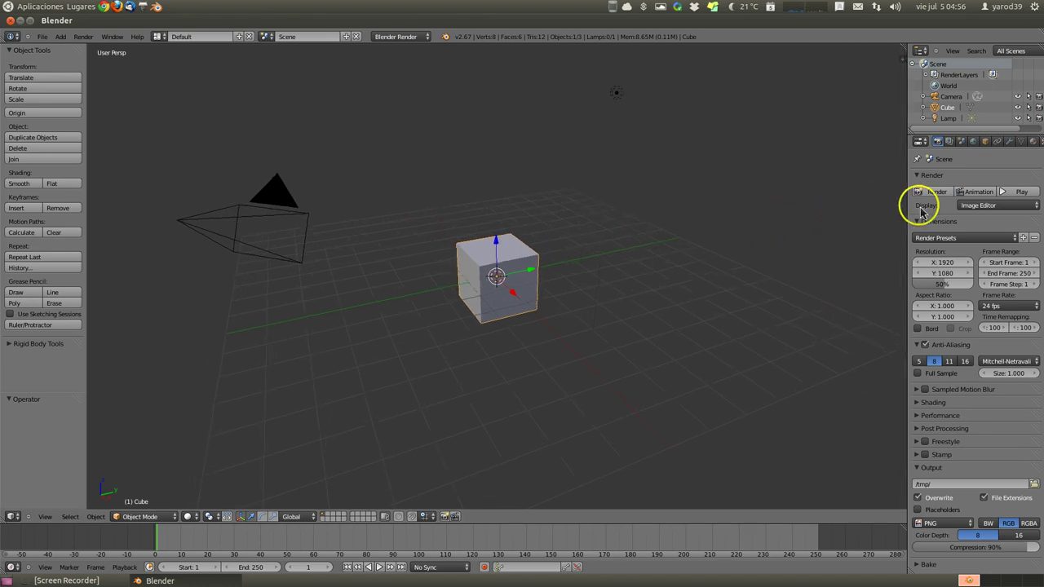
left_click(46, 518)
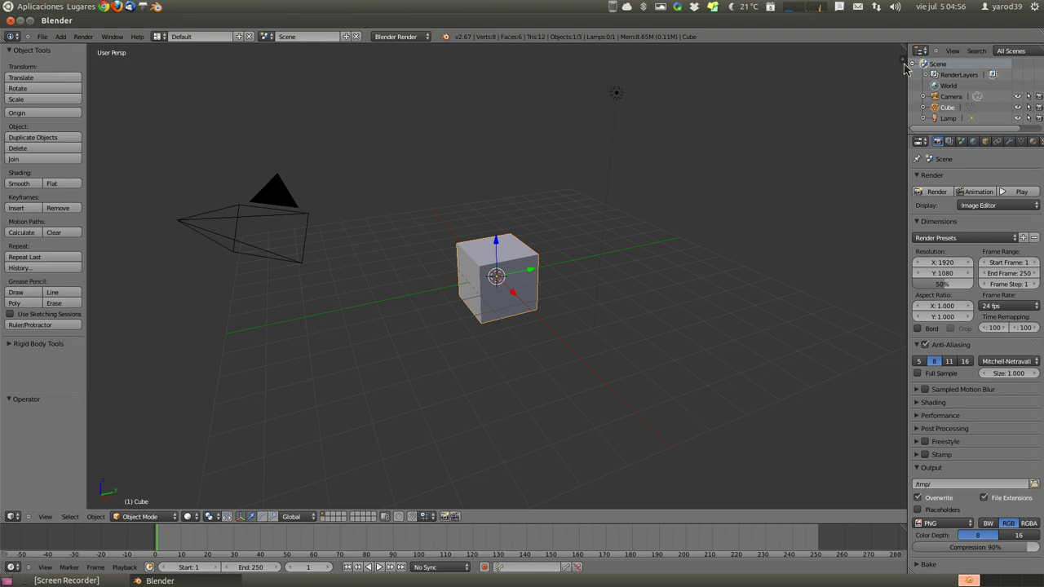
left_click(902, 62)
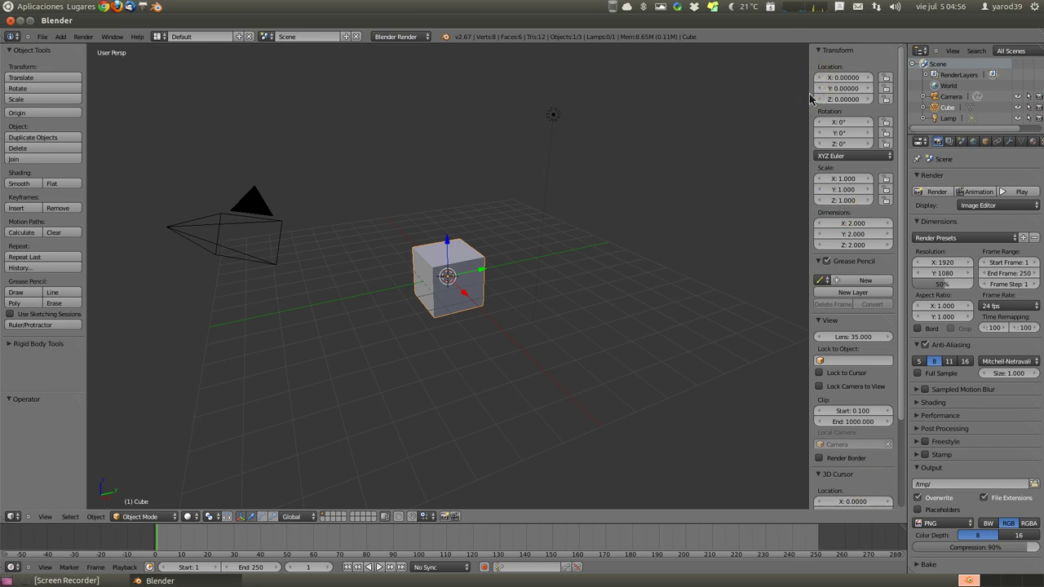
mouse_move(810, 98)
left_mouse_down()
mouse_move(834, 88)
mouse_move(911, 120)
left_mouse_up()
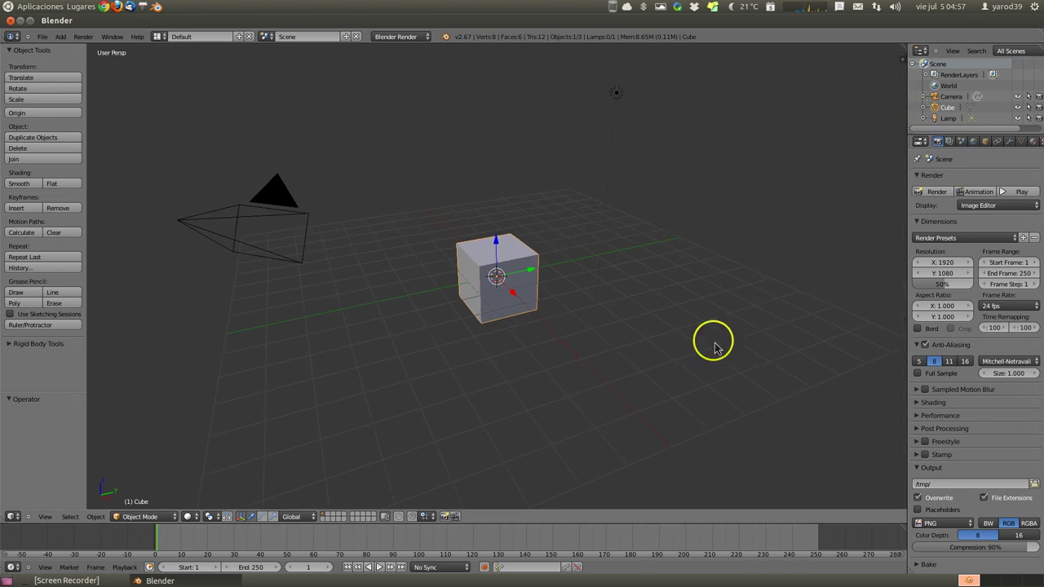